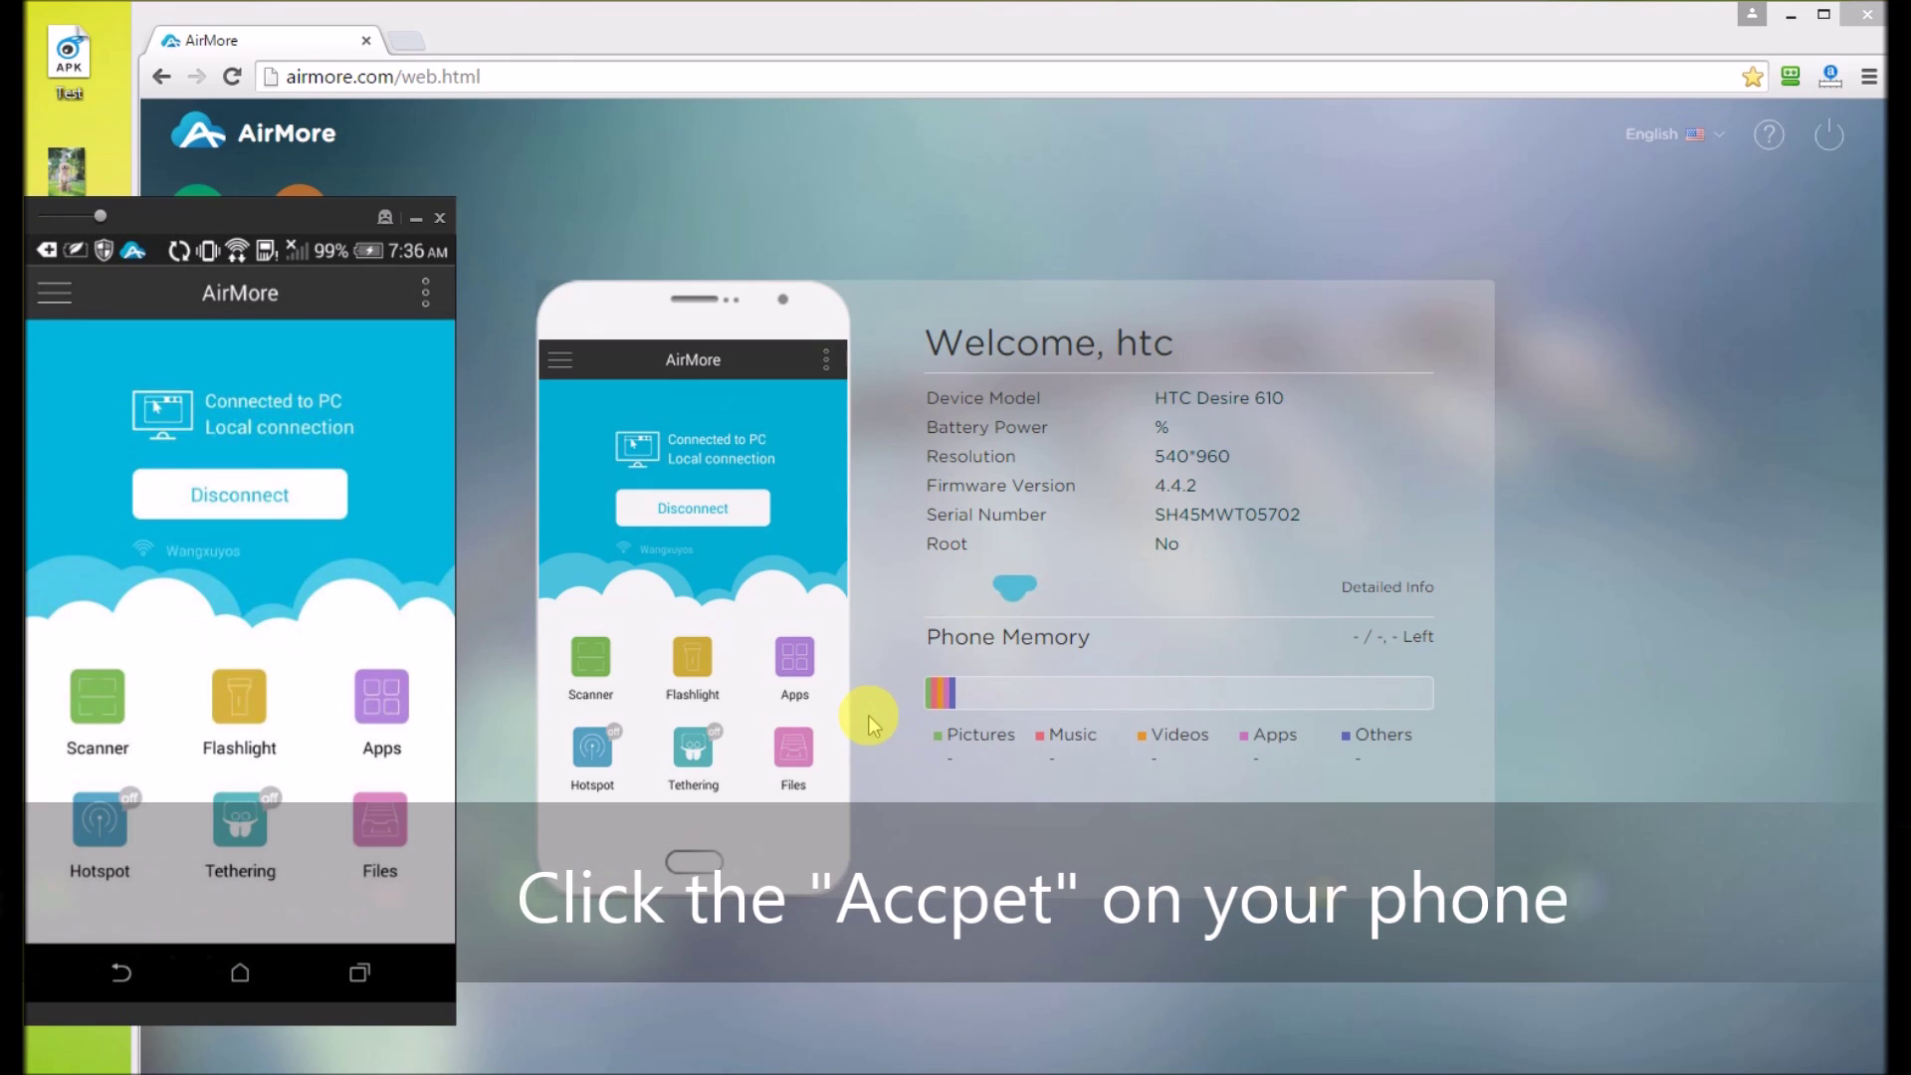
- Hide the phone mirror window to reveal the AirMore sidebar and HTC Desire 610 dashboard
click(416, 223)
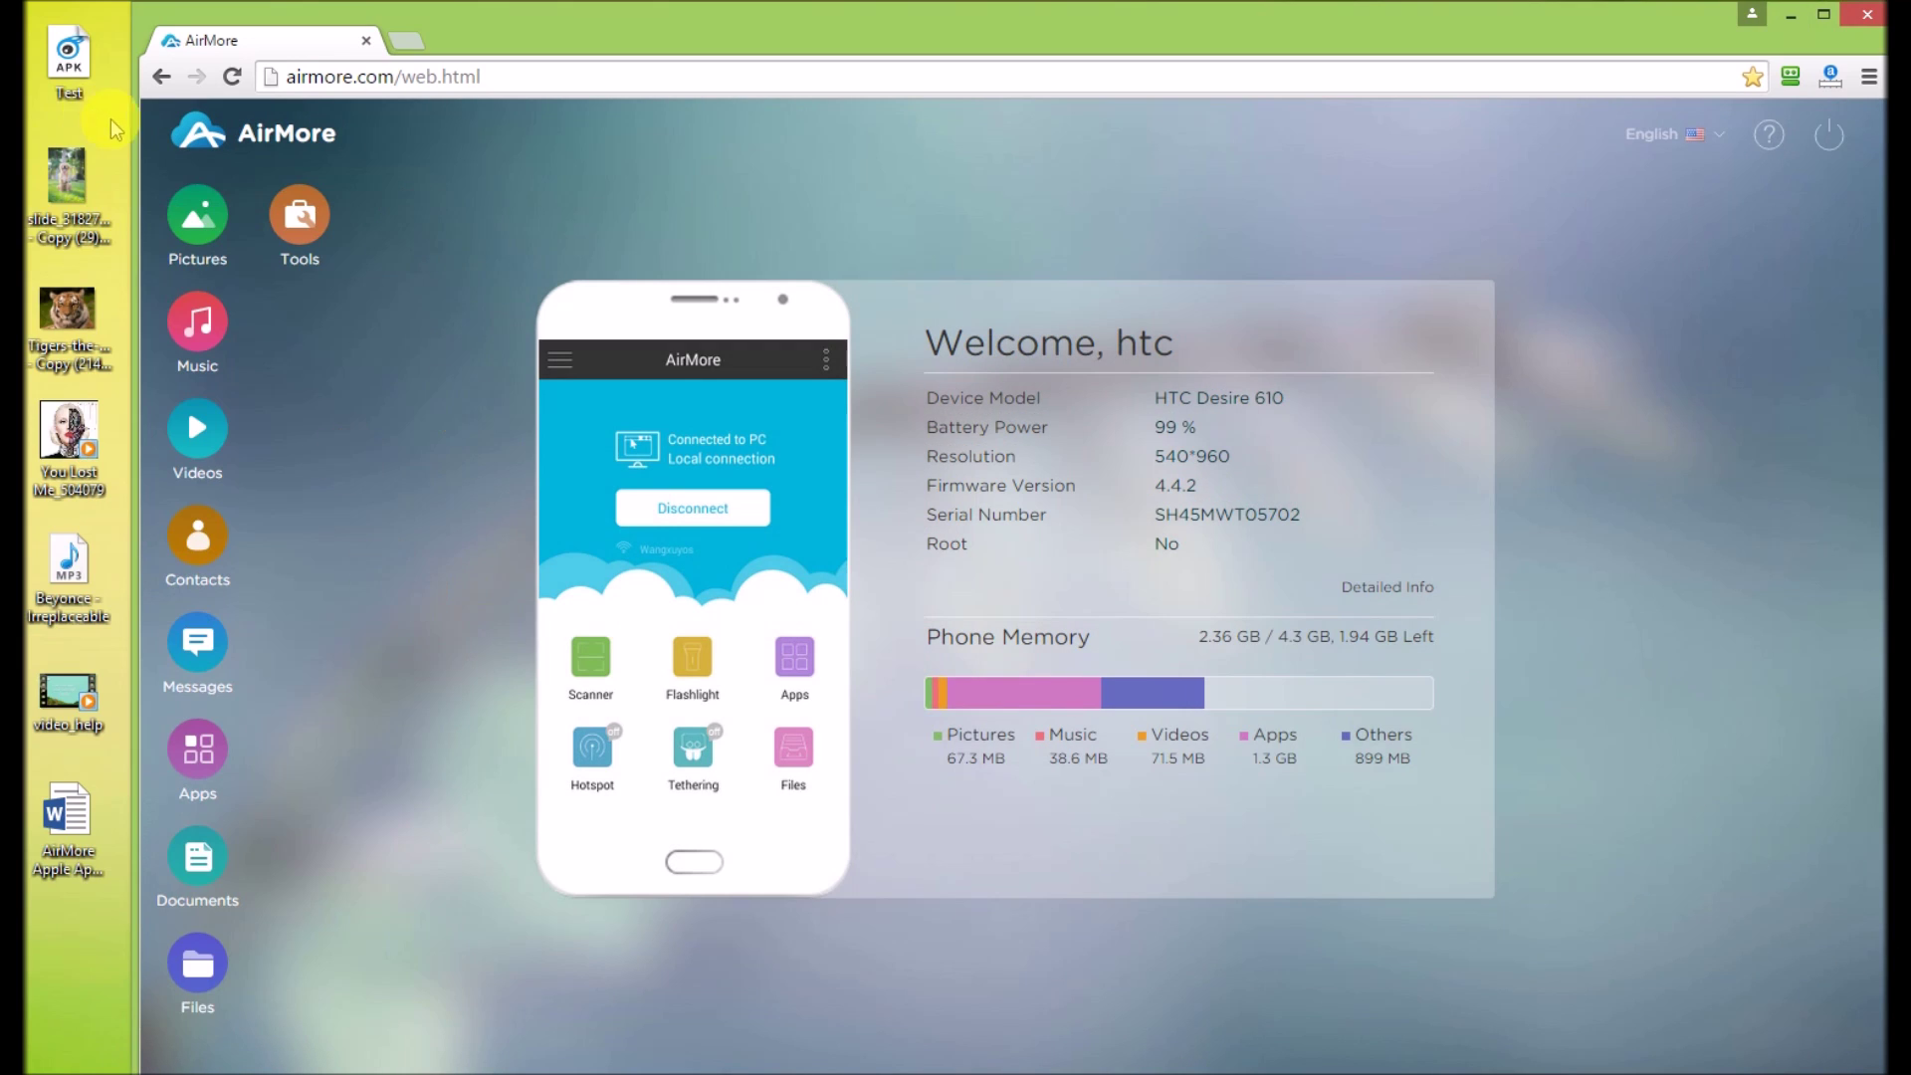
- Upload the desktop dog photo into Pictures, then toggle Group by Month on and off
click(192, 242)
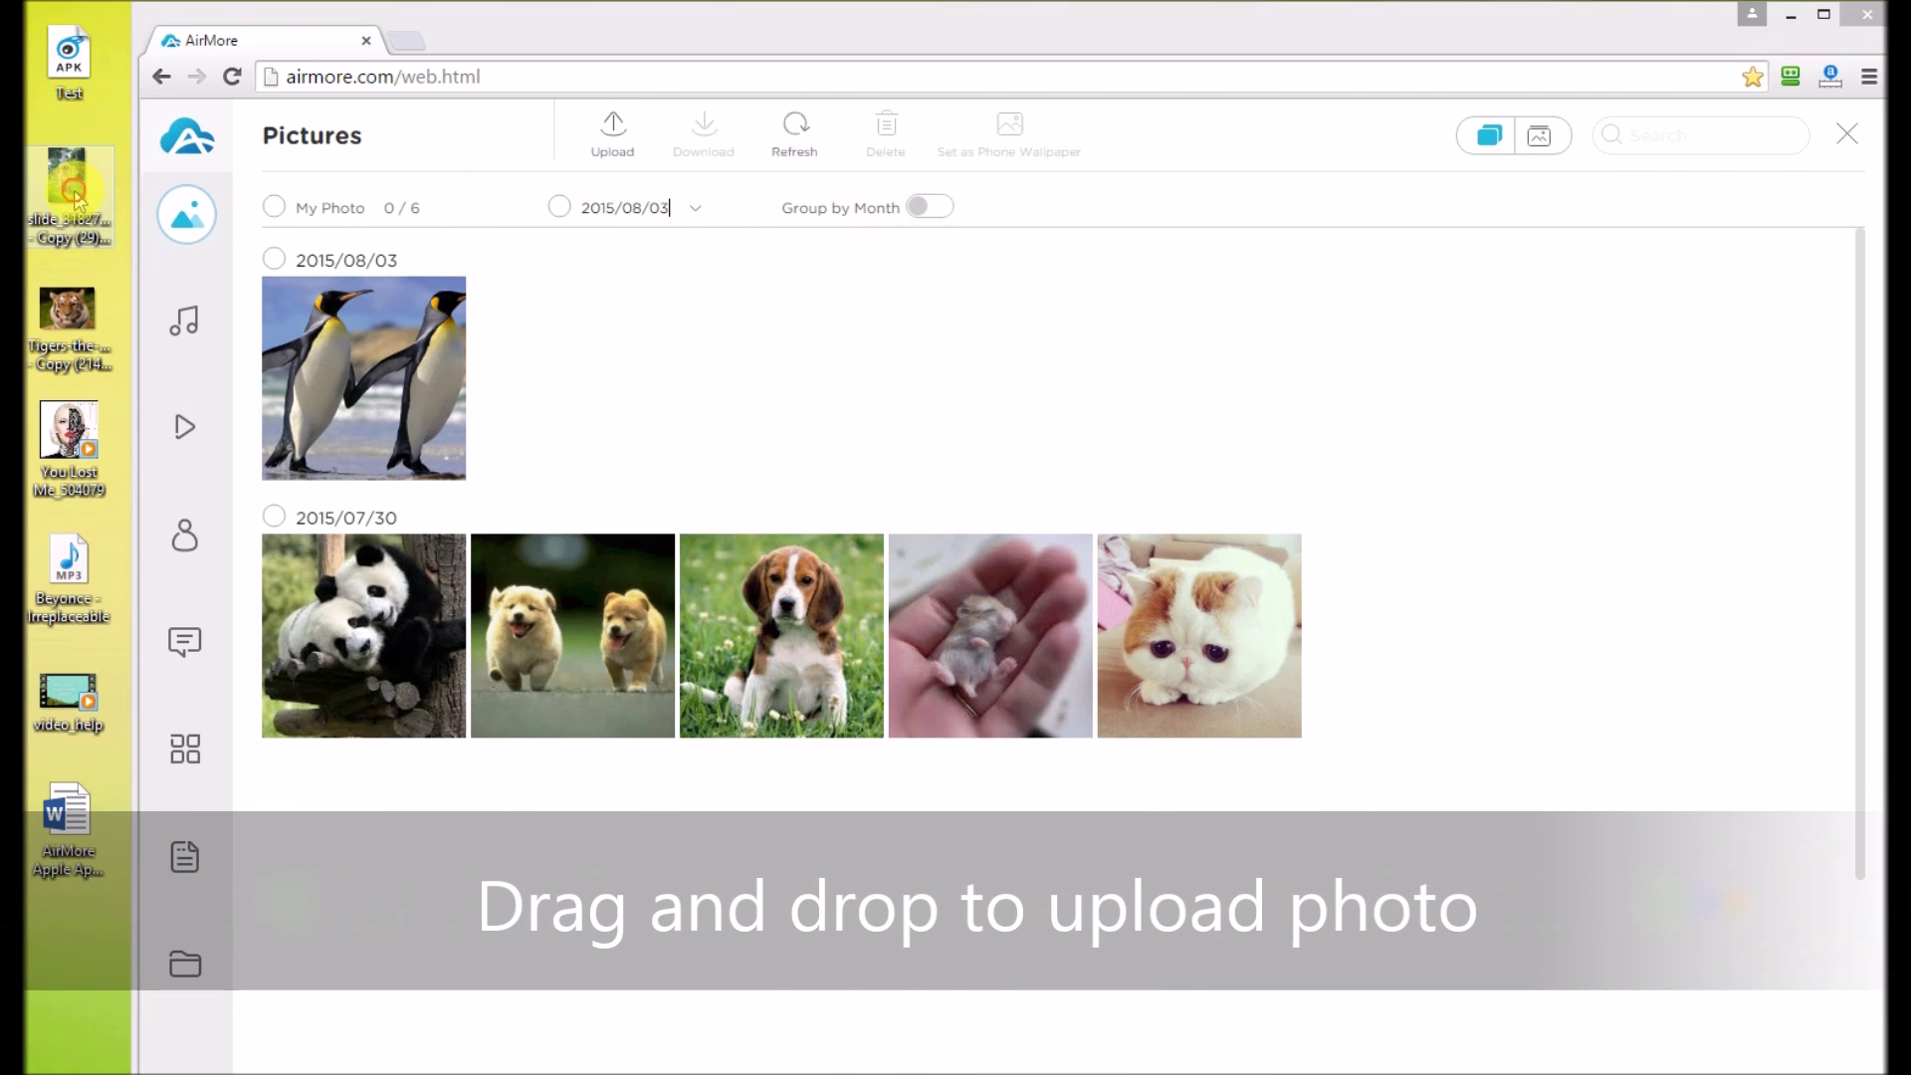
drag(73, 189, 943, 359)
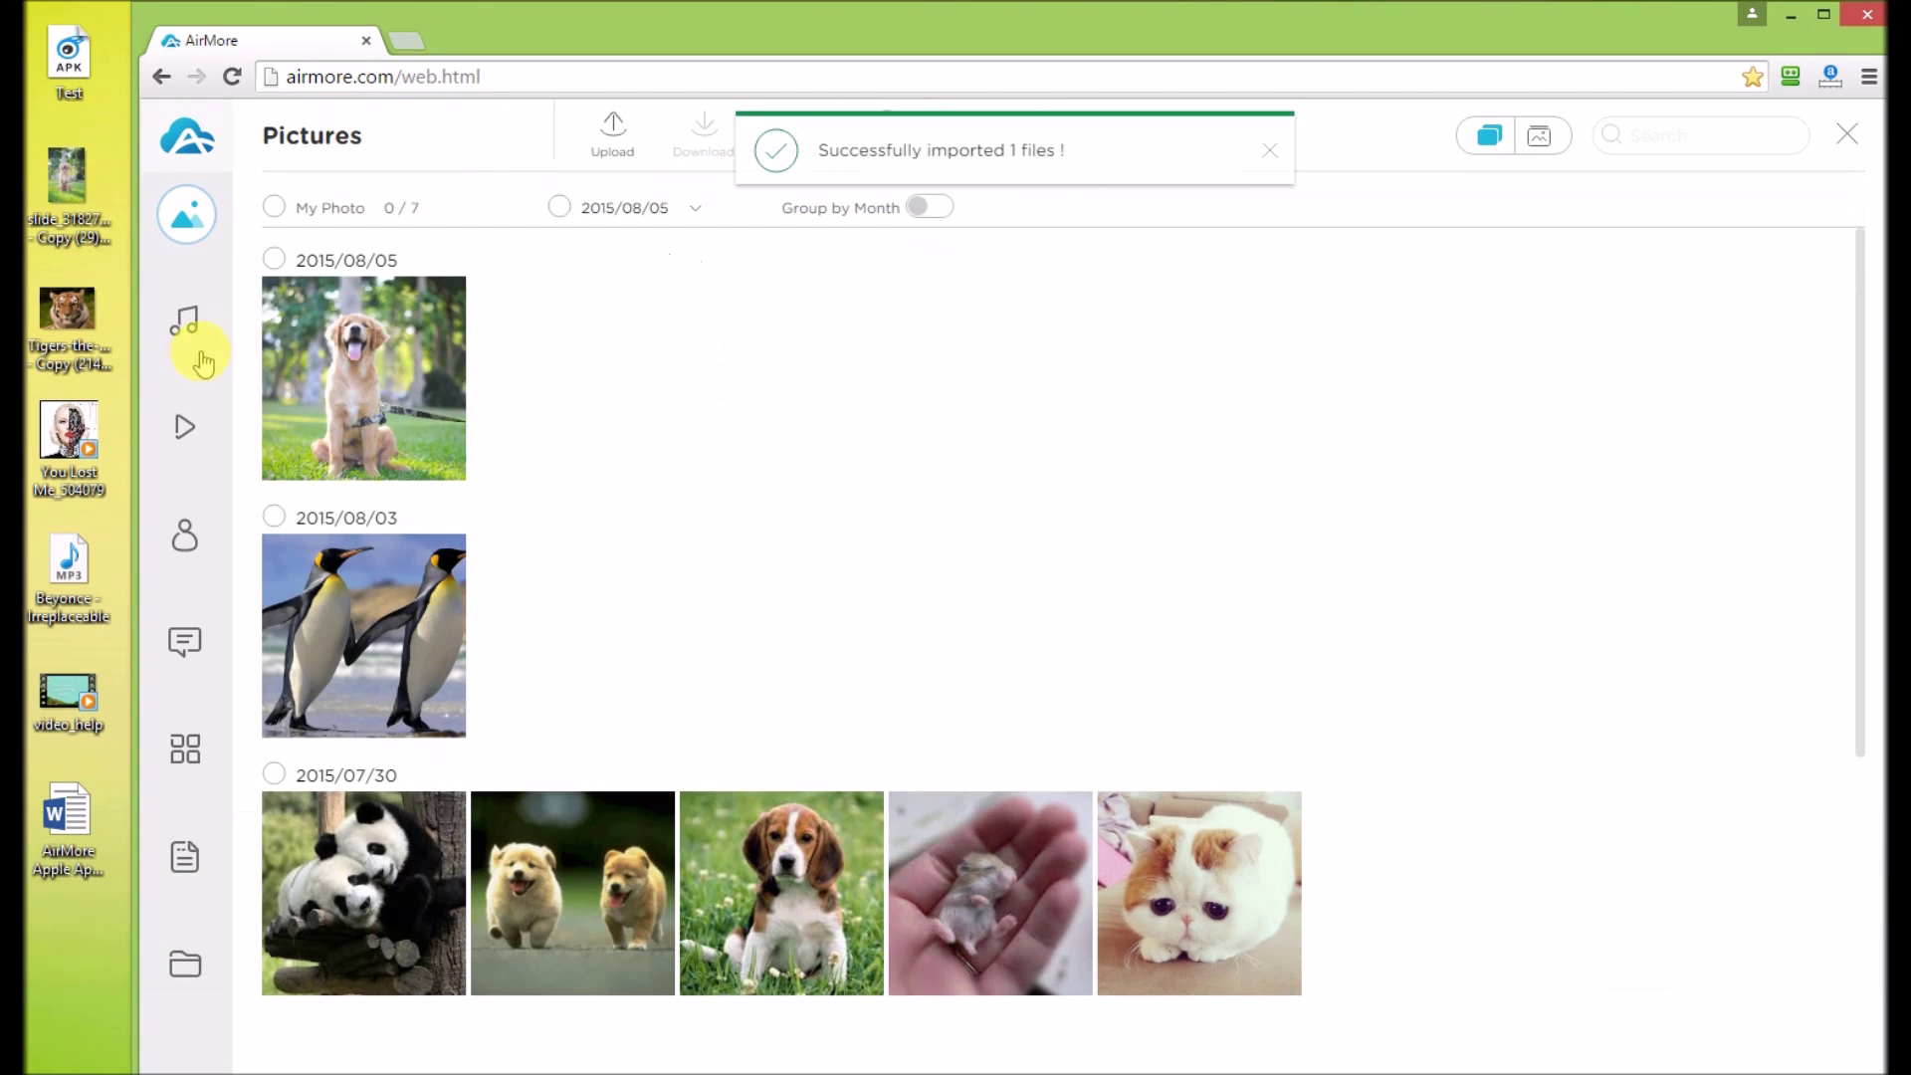
click(908, 211)
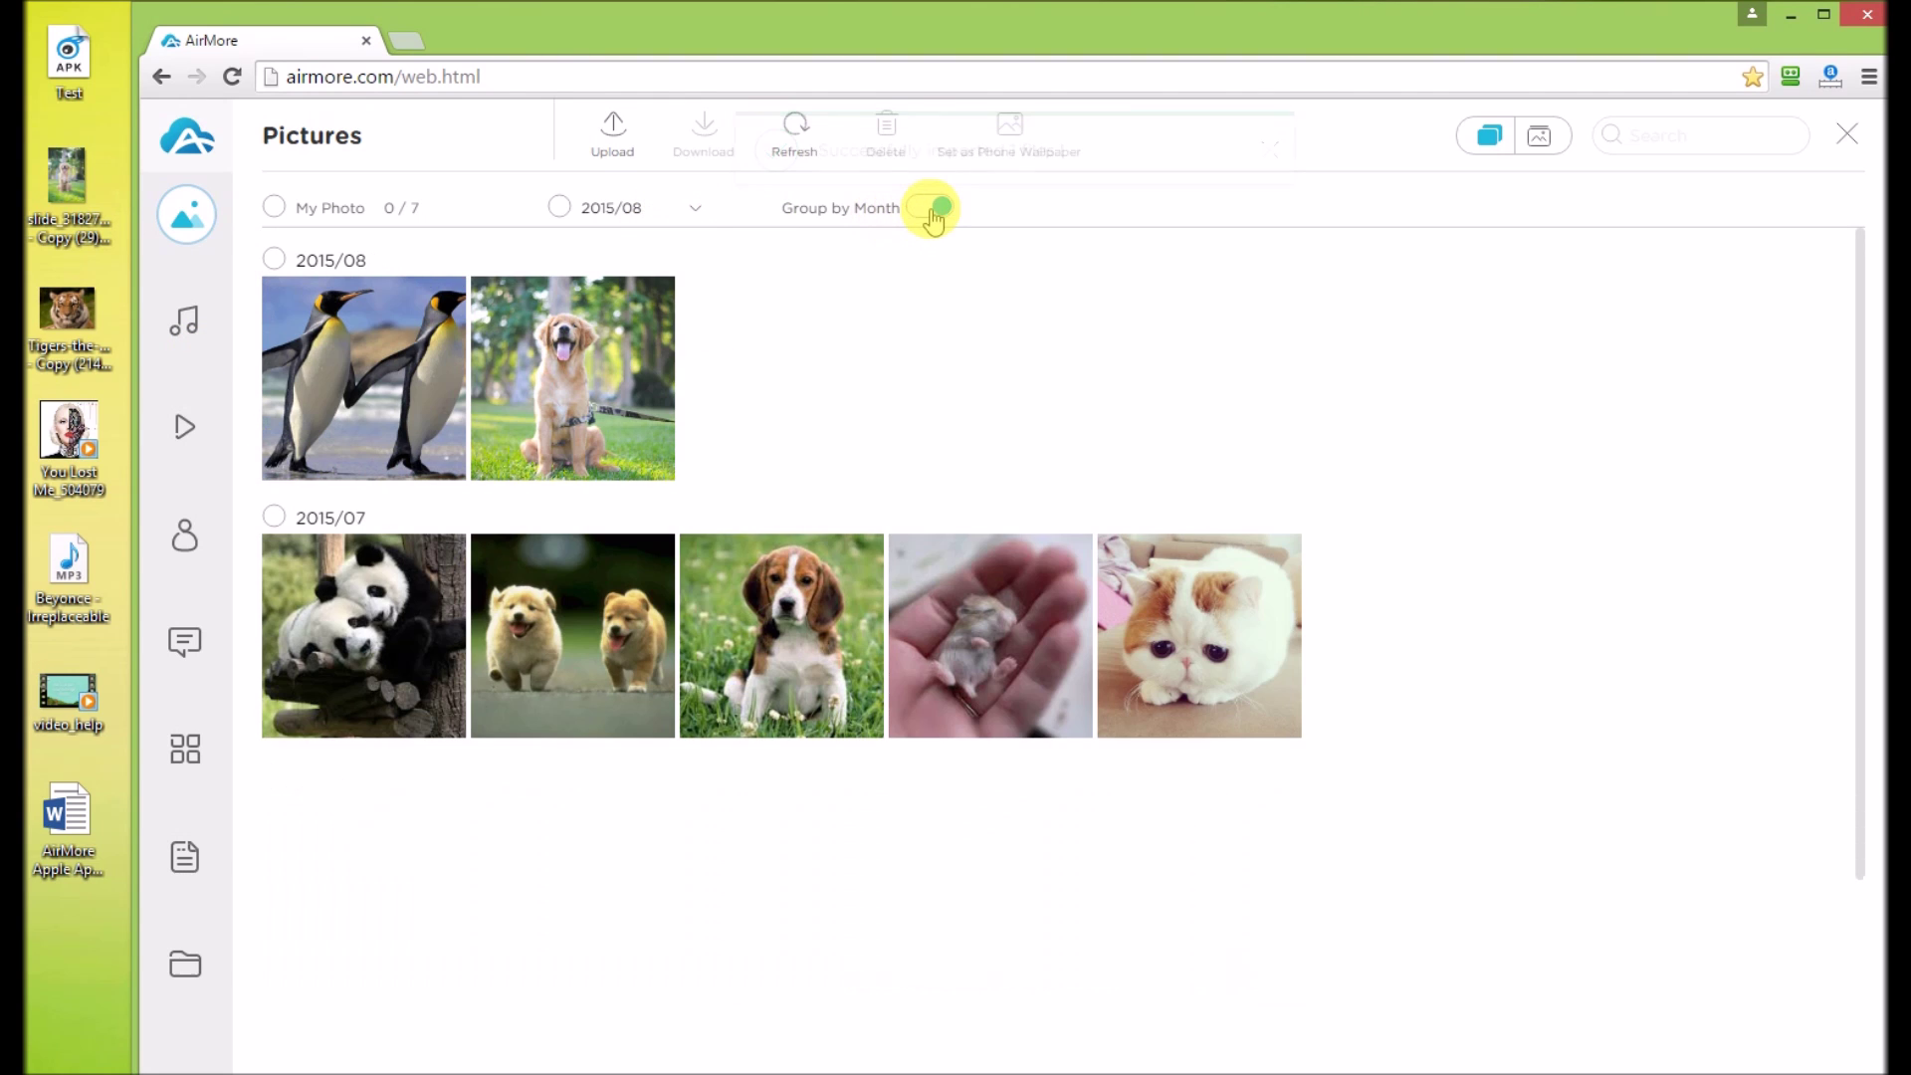
click(932, 209)
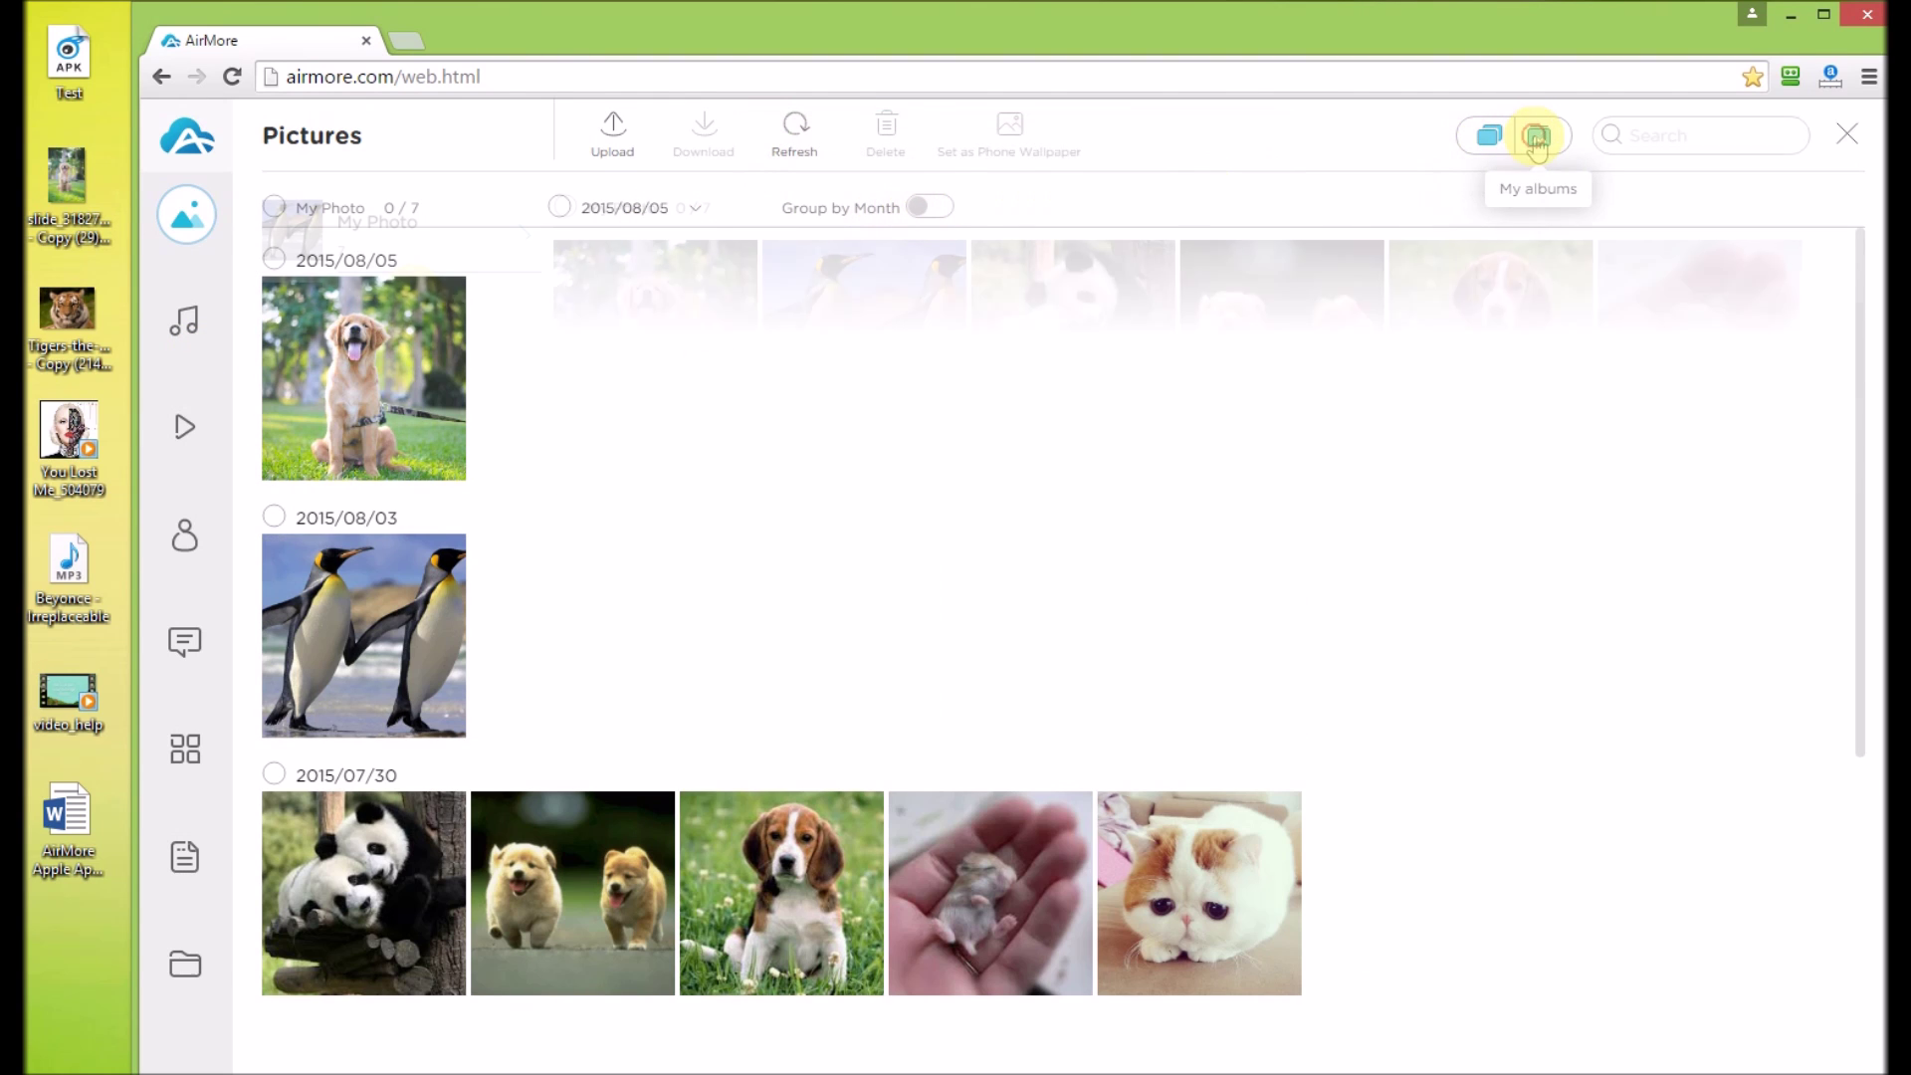
- From the album view, upload the Tigers image and open it in the viewer
click(1536, 137)
click(613, 130)
click(468, 426)
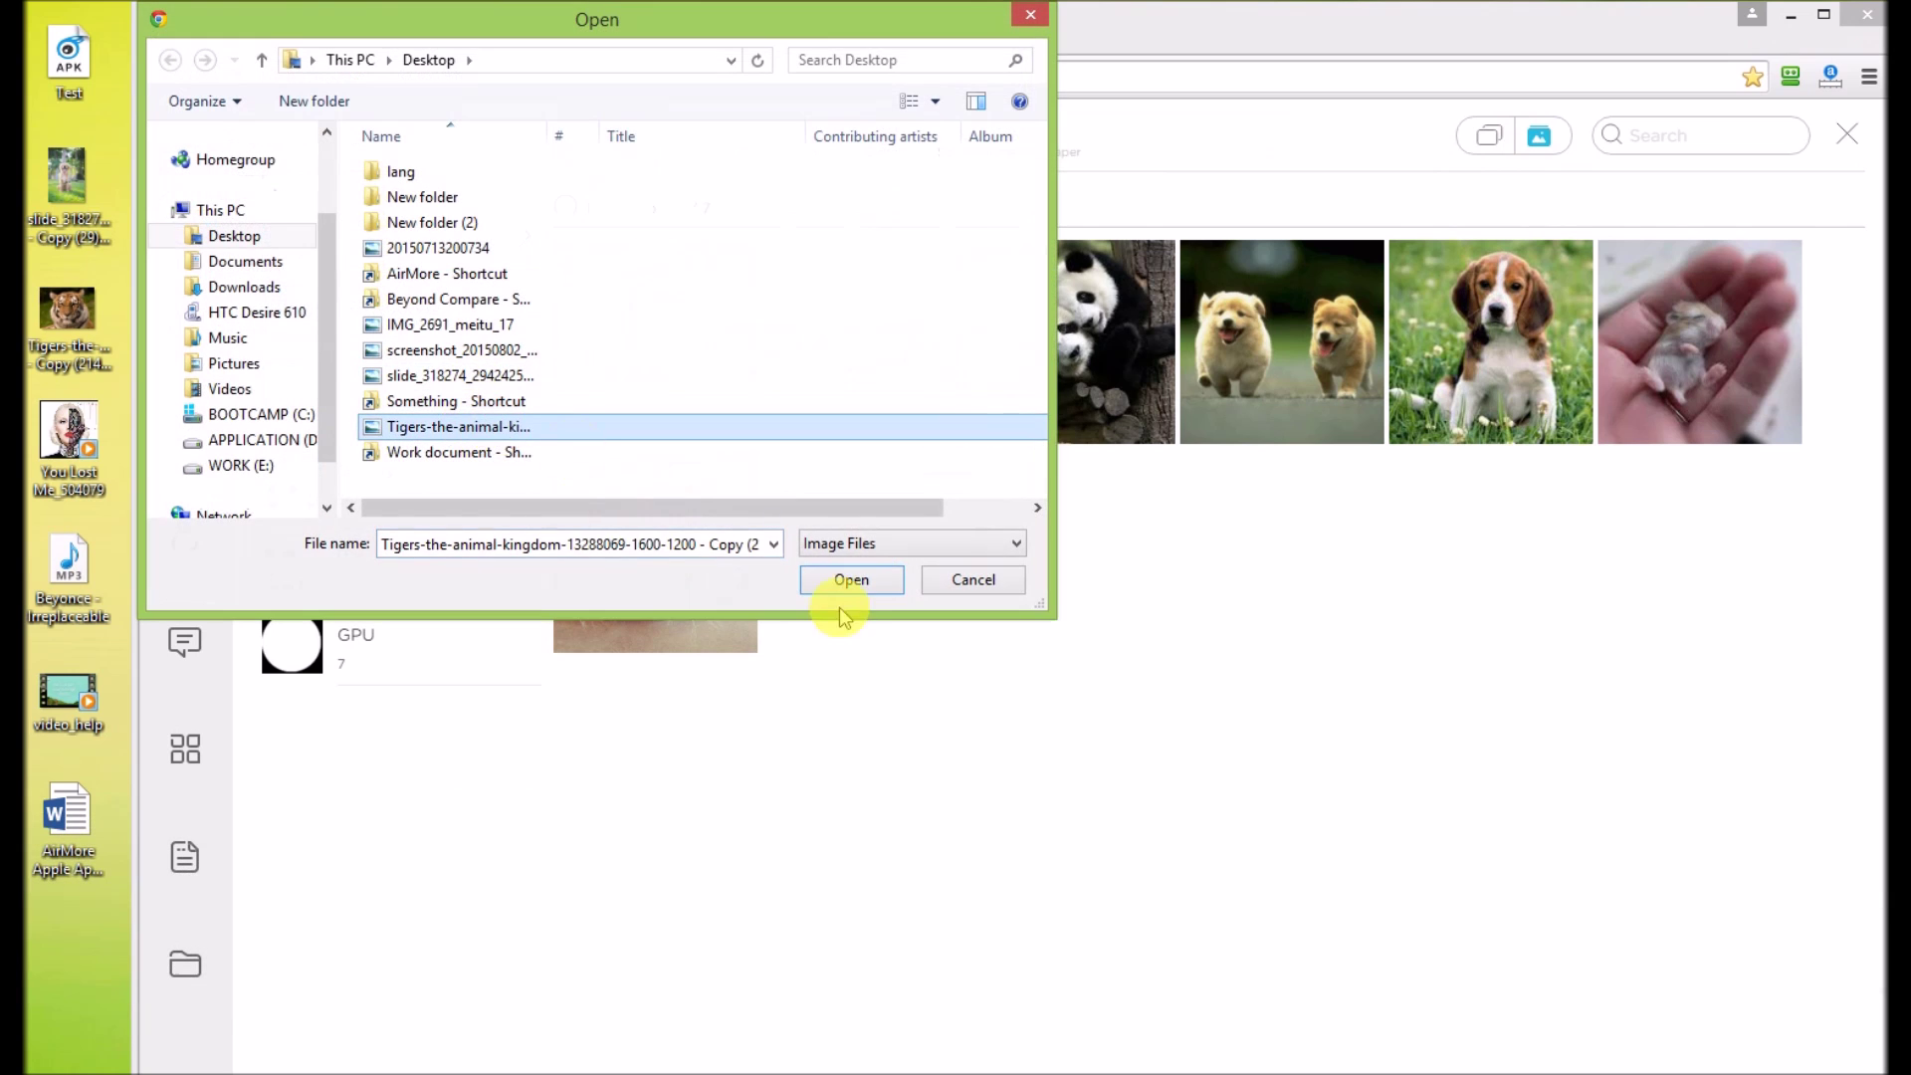
click(851, 580)
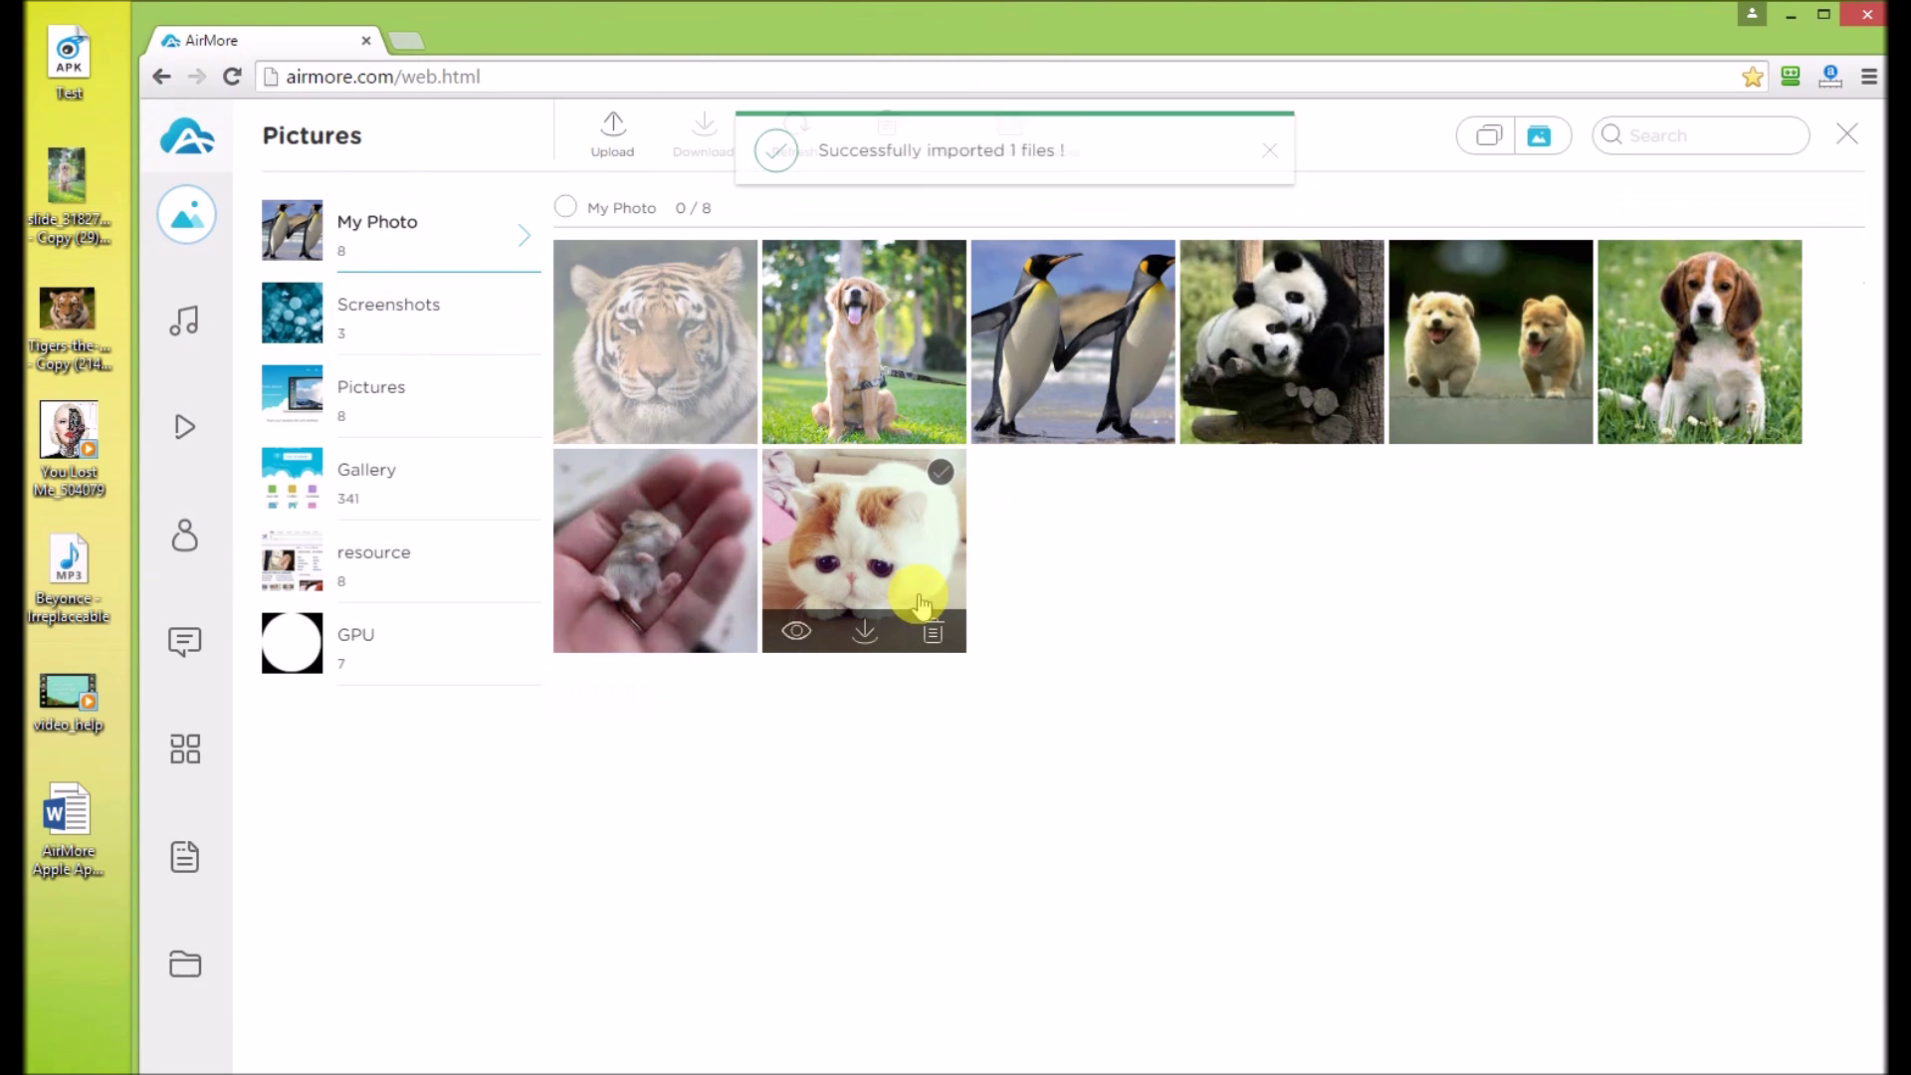
click(593, 414)
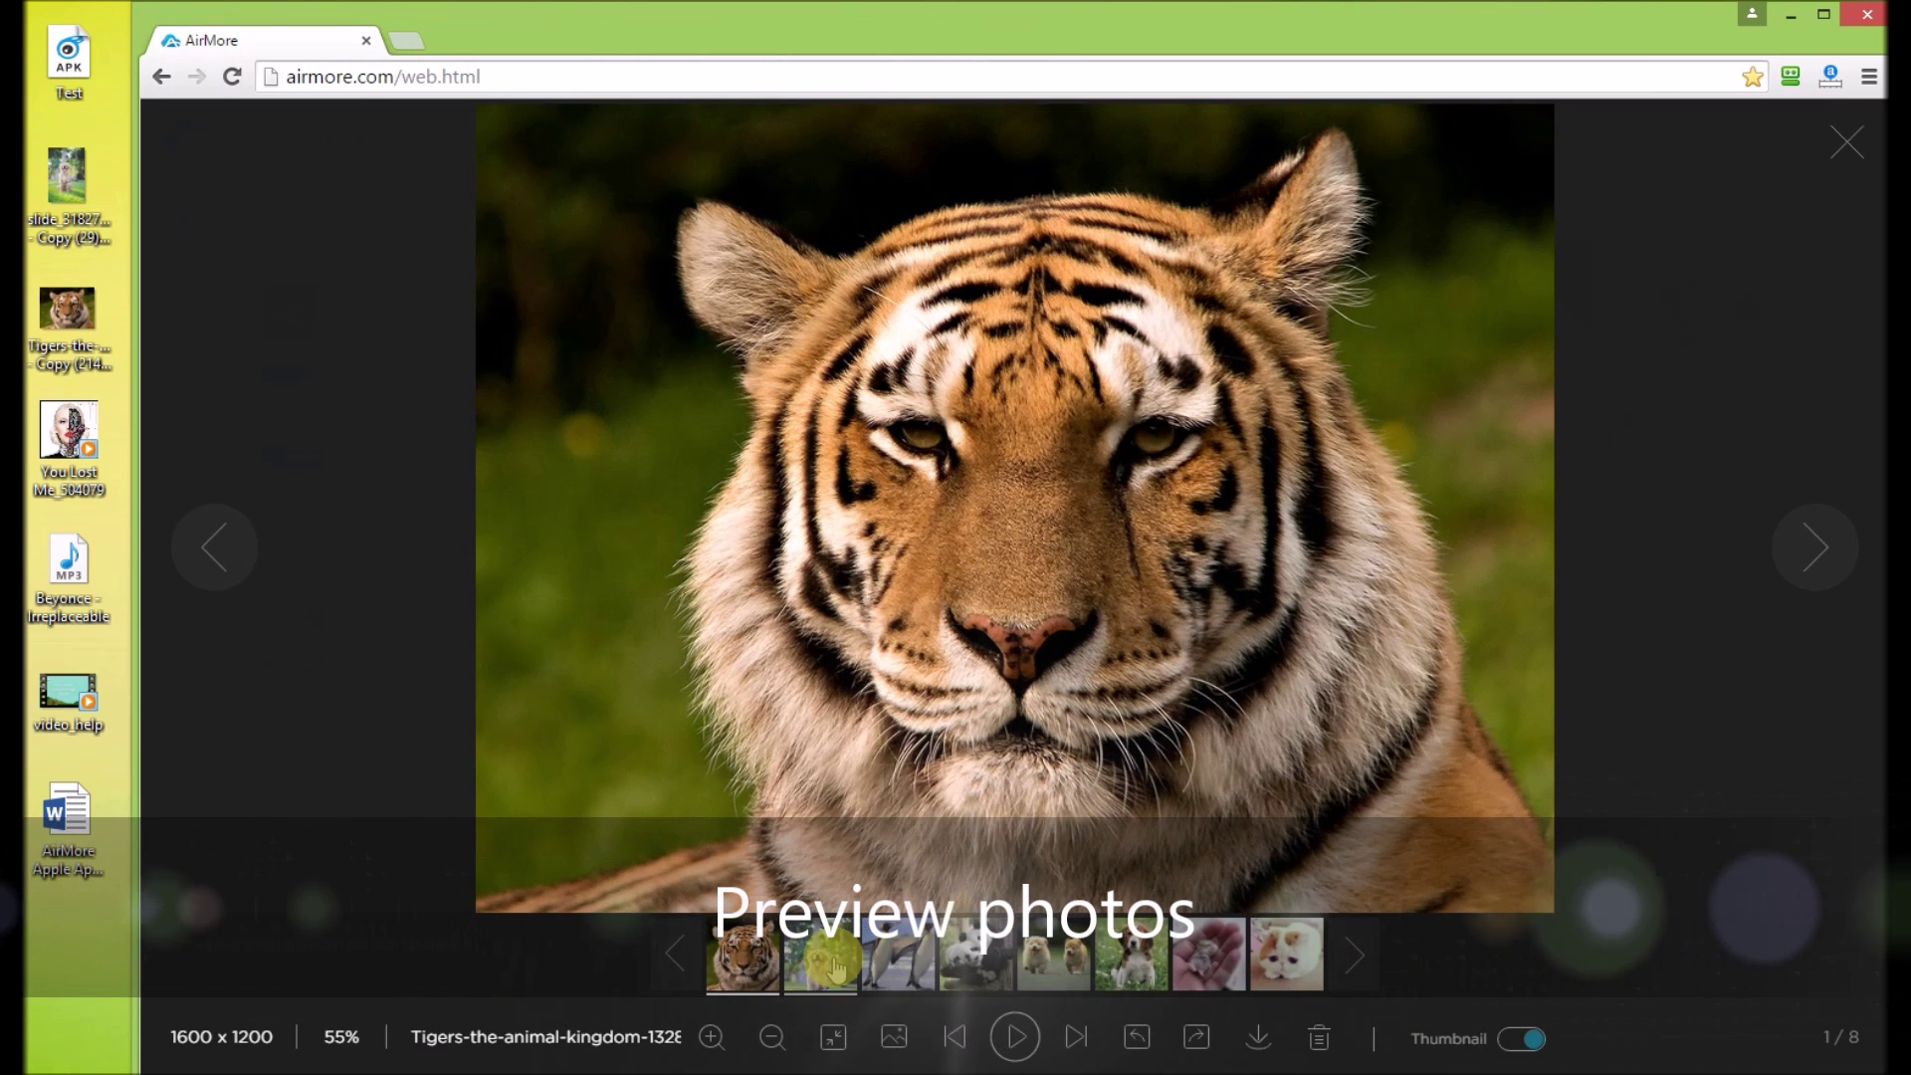
- Step through the dog, penguins and panda photos, zooming the penguins photo in and out
click(851, 958)
click(898, 958)
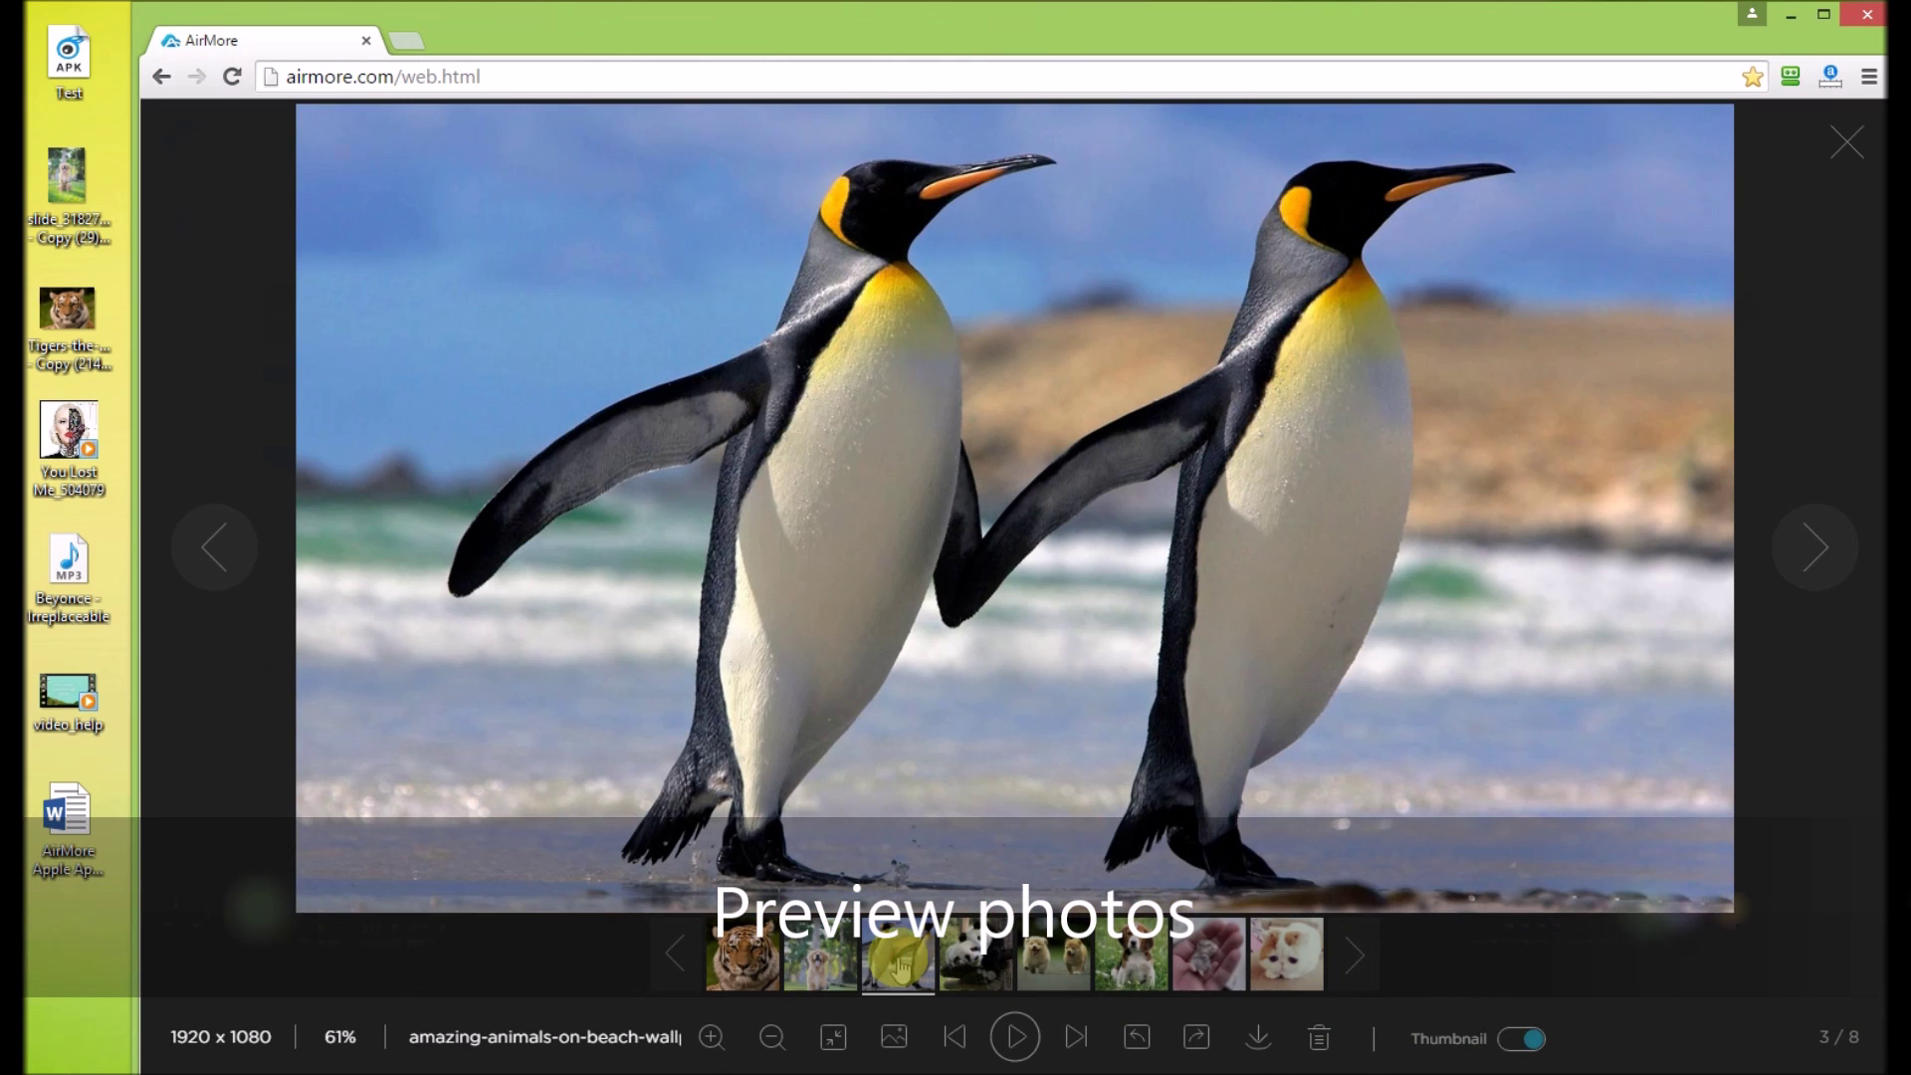
click(729, 1053)
click(771, 1051)
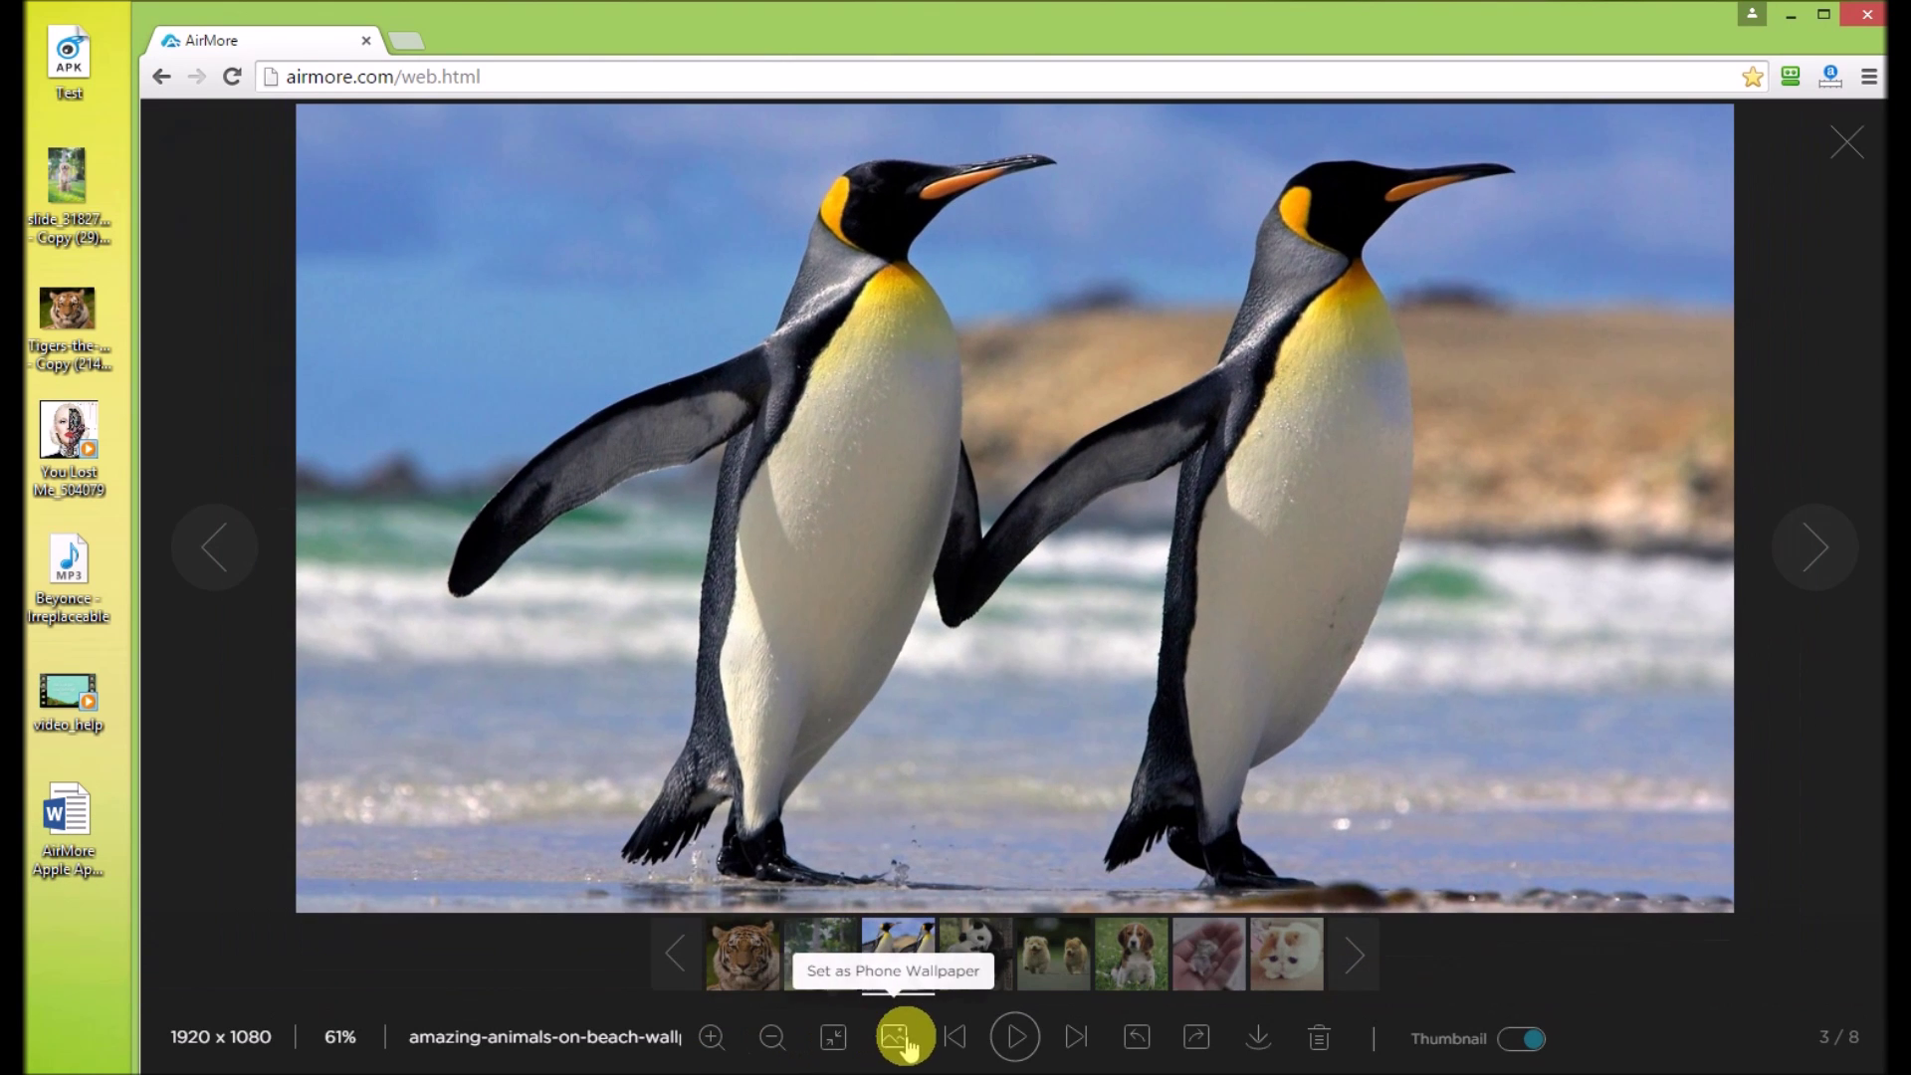
click(1075, 1041)
click(955, 1036)
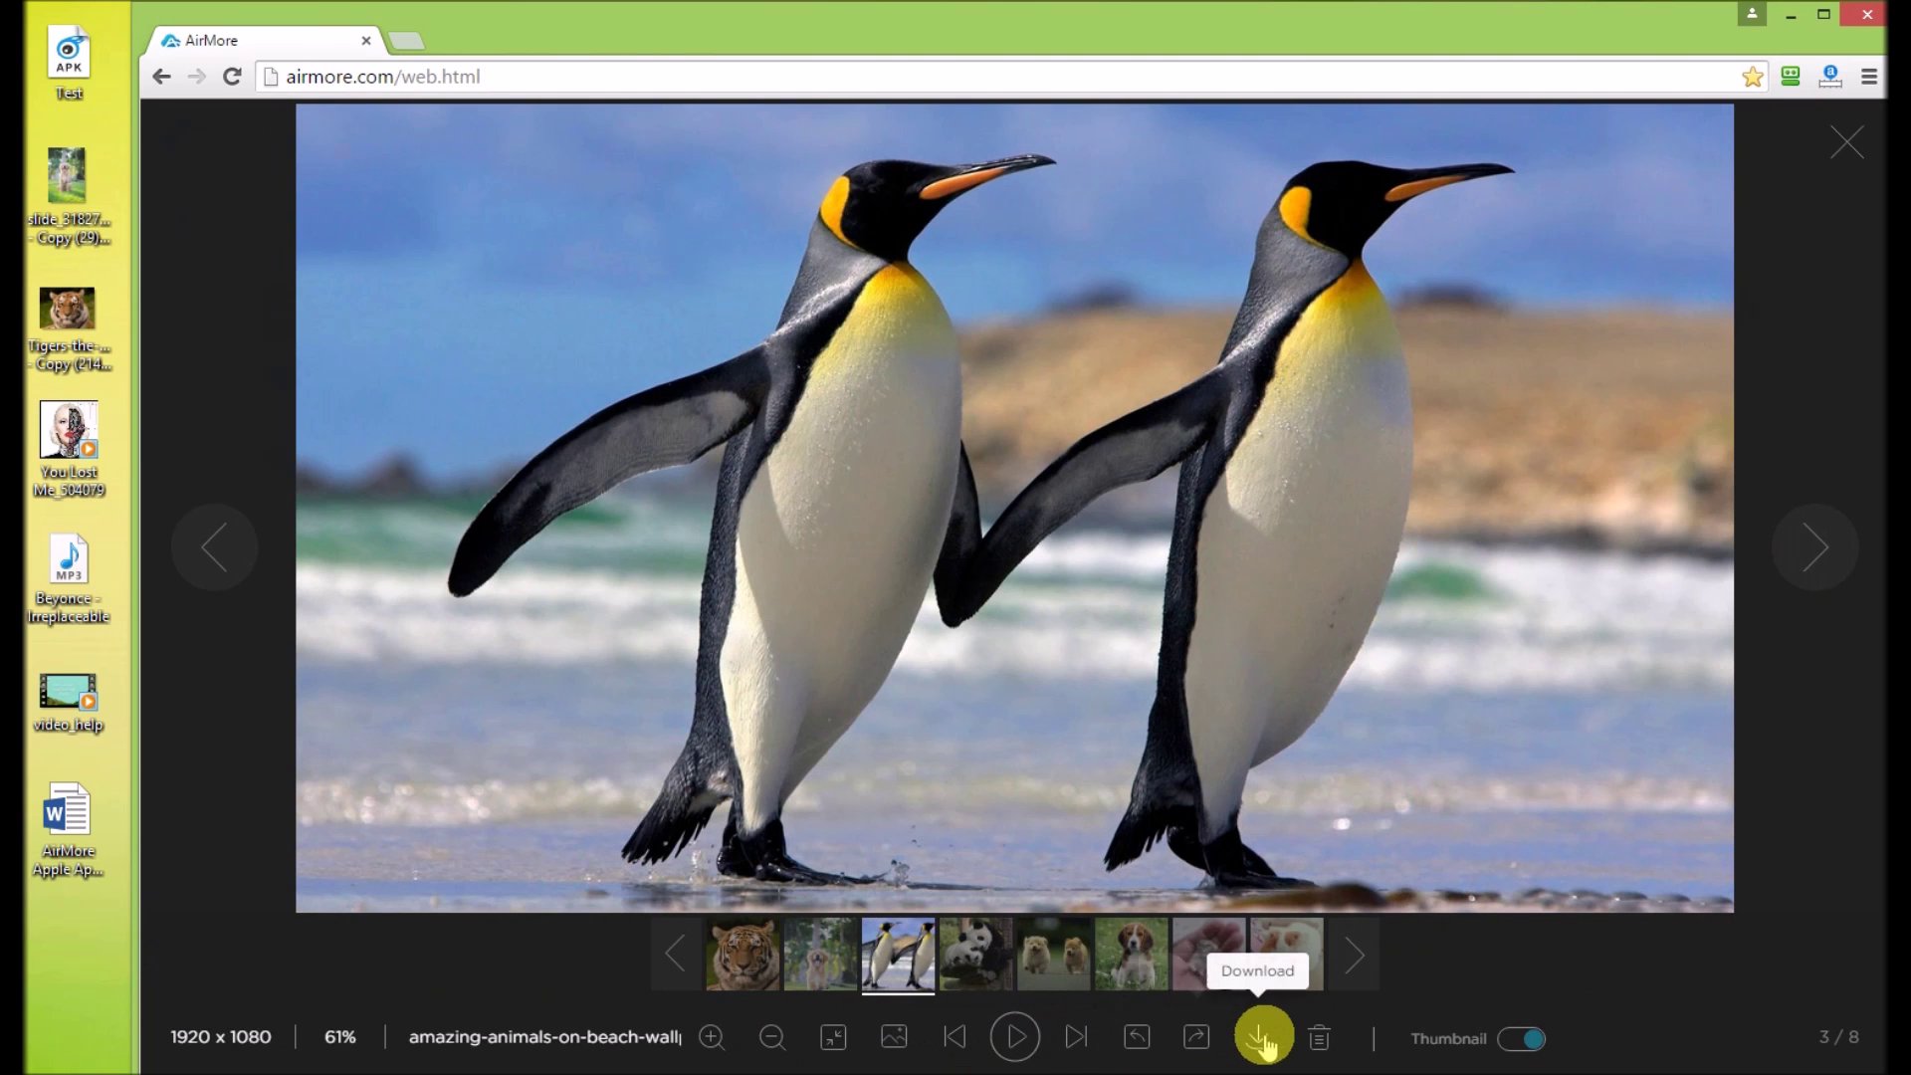
- Hide and restore the thumbnail strip, close the viewer, and go to Music
click(1528, 1040)
click(1520, 1040)
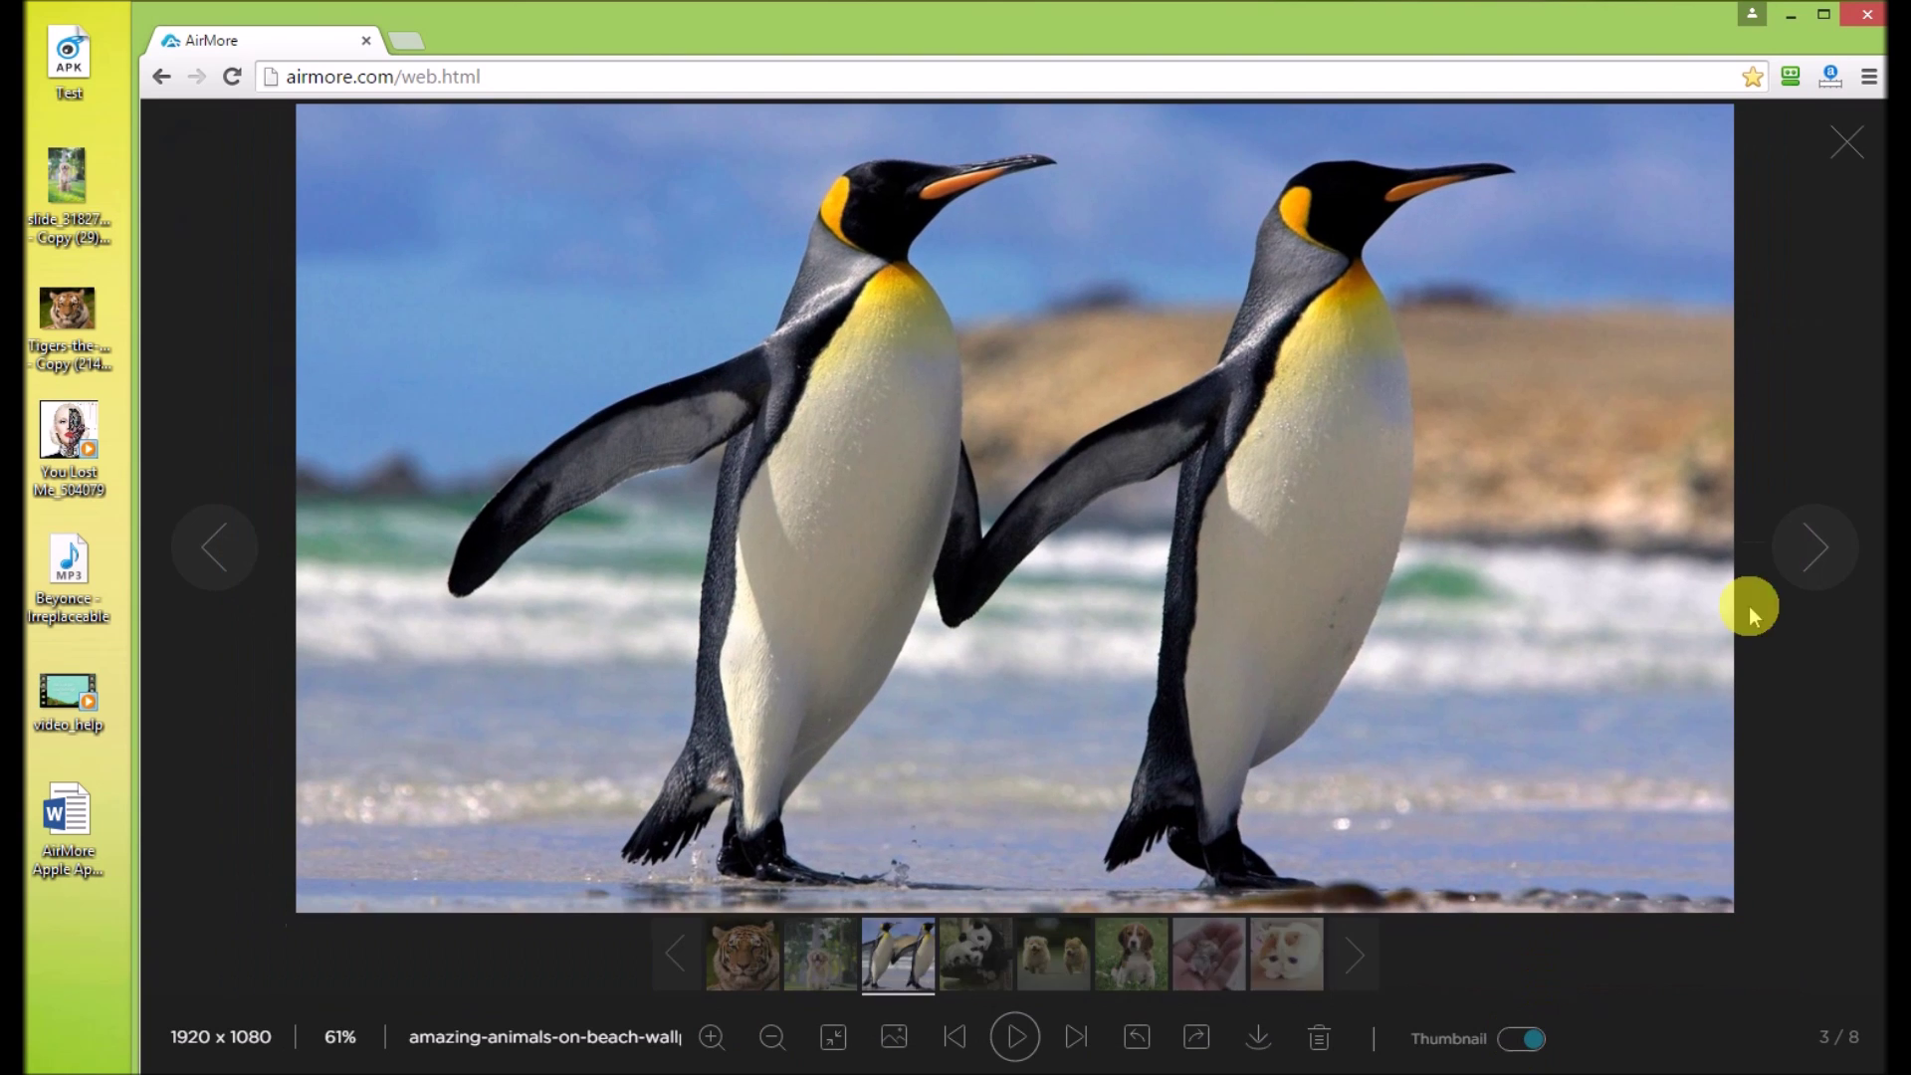
click(1848, 148)
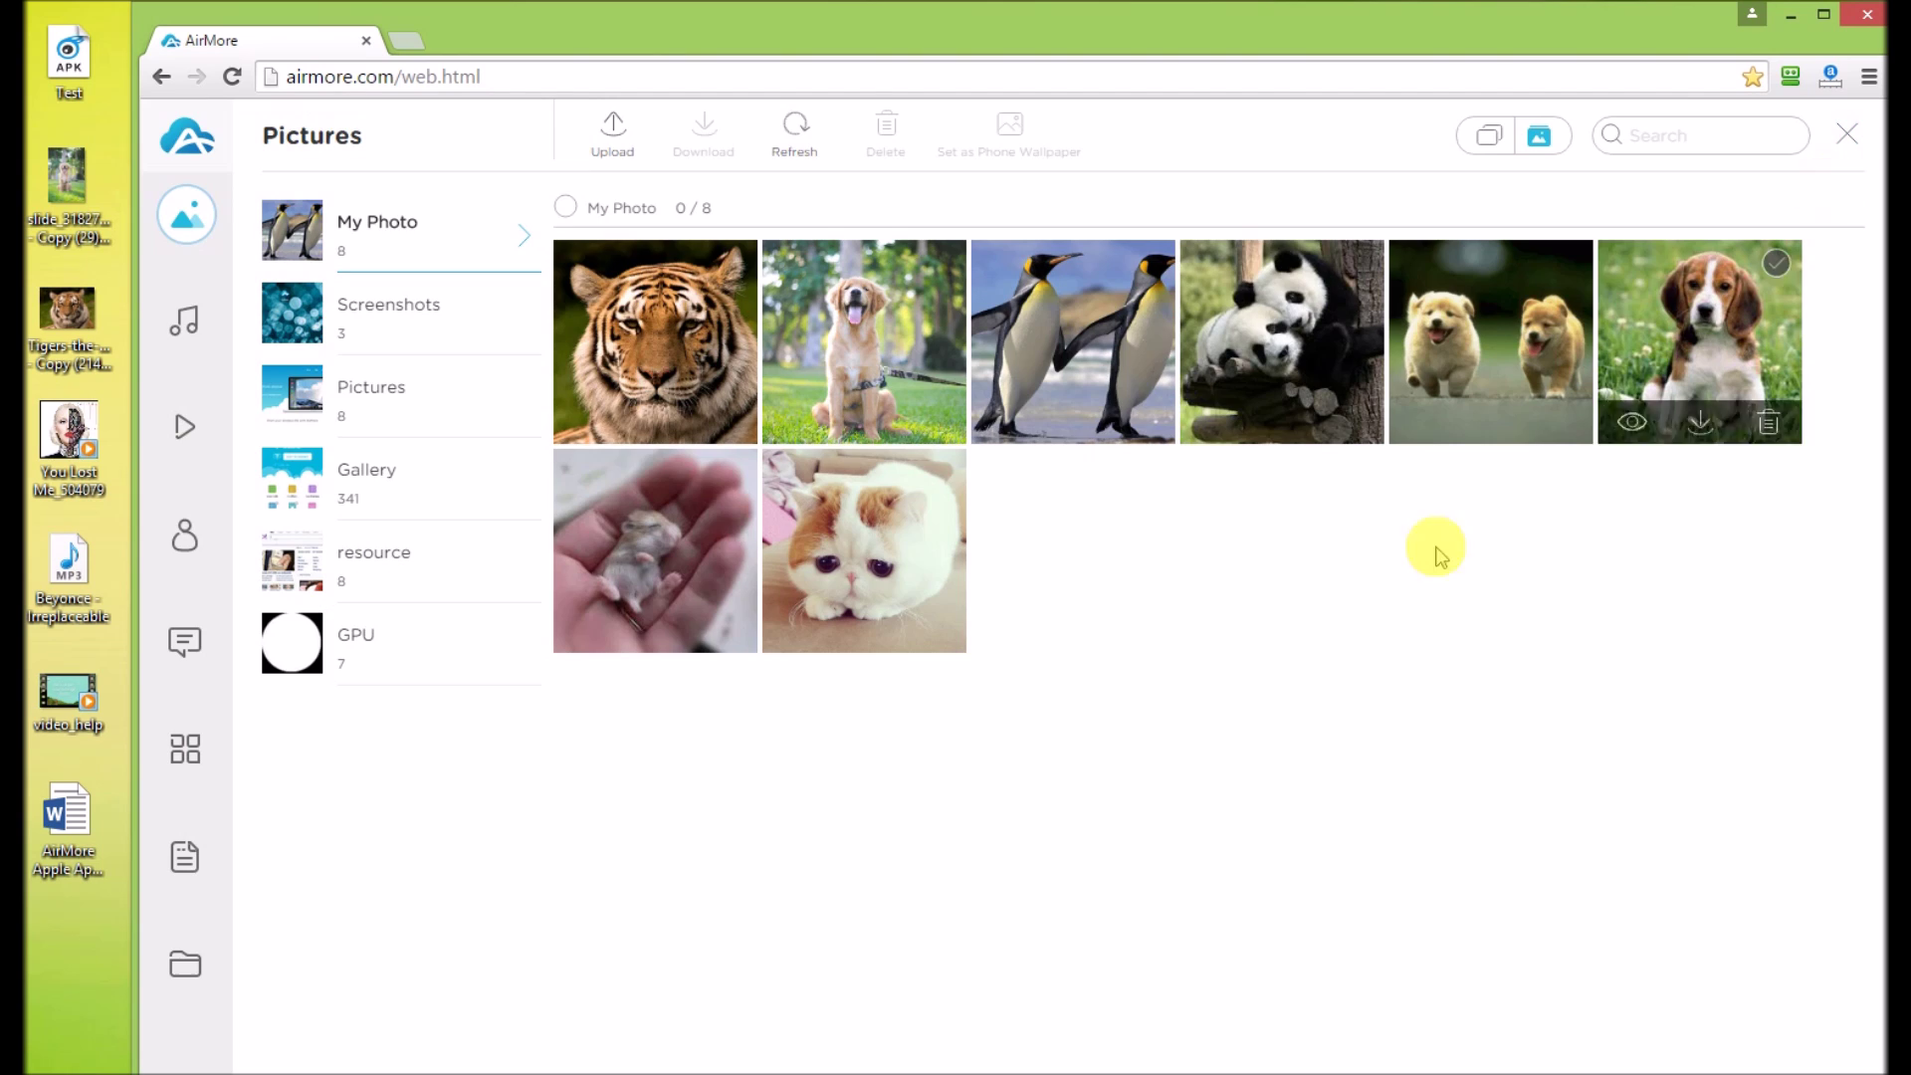
click(190, 333)
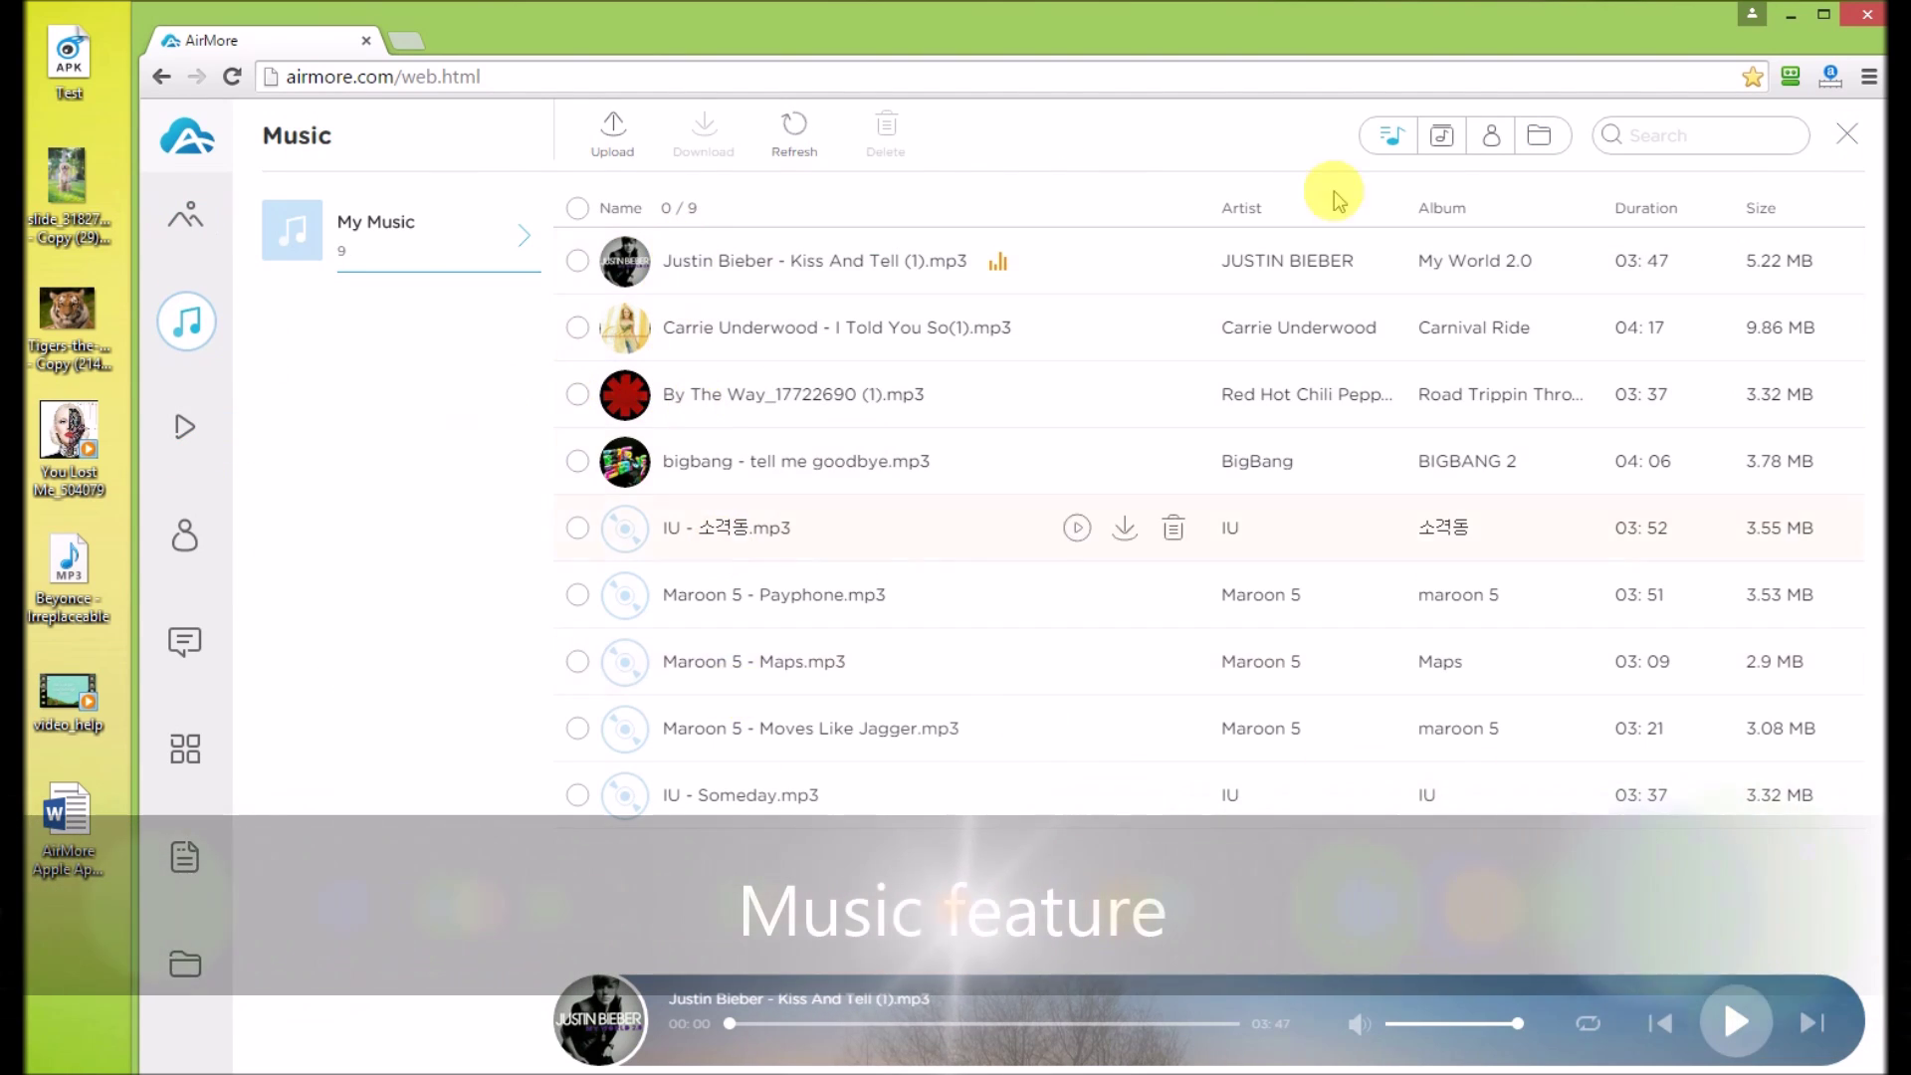
- View songs by Albums, Artists and Folders, upload You Lost Me_504079.mp3 and play it
click(1443, 137)
click(1495, 140)
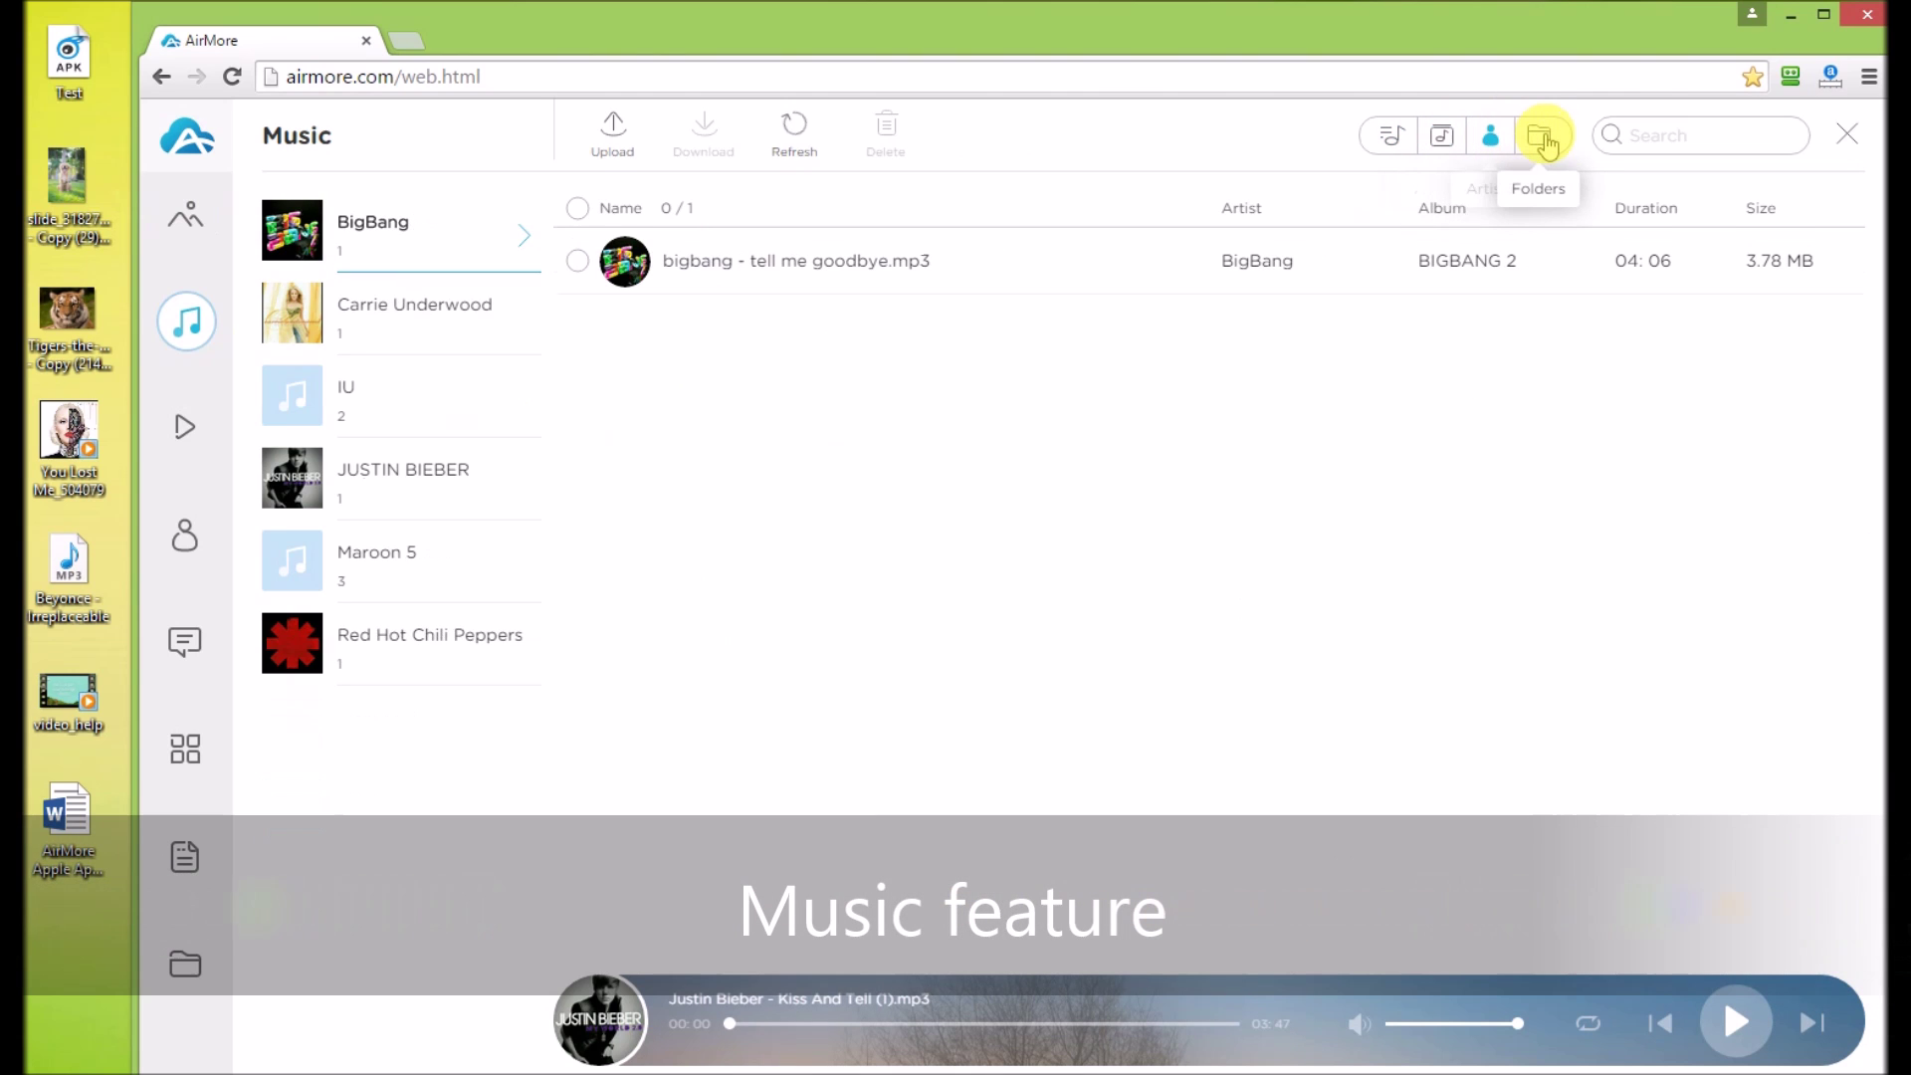
click(1544, 137)
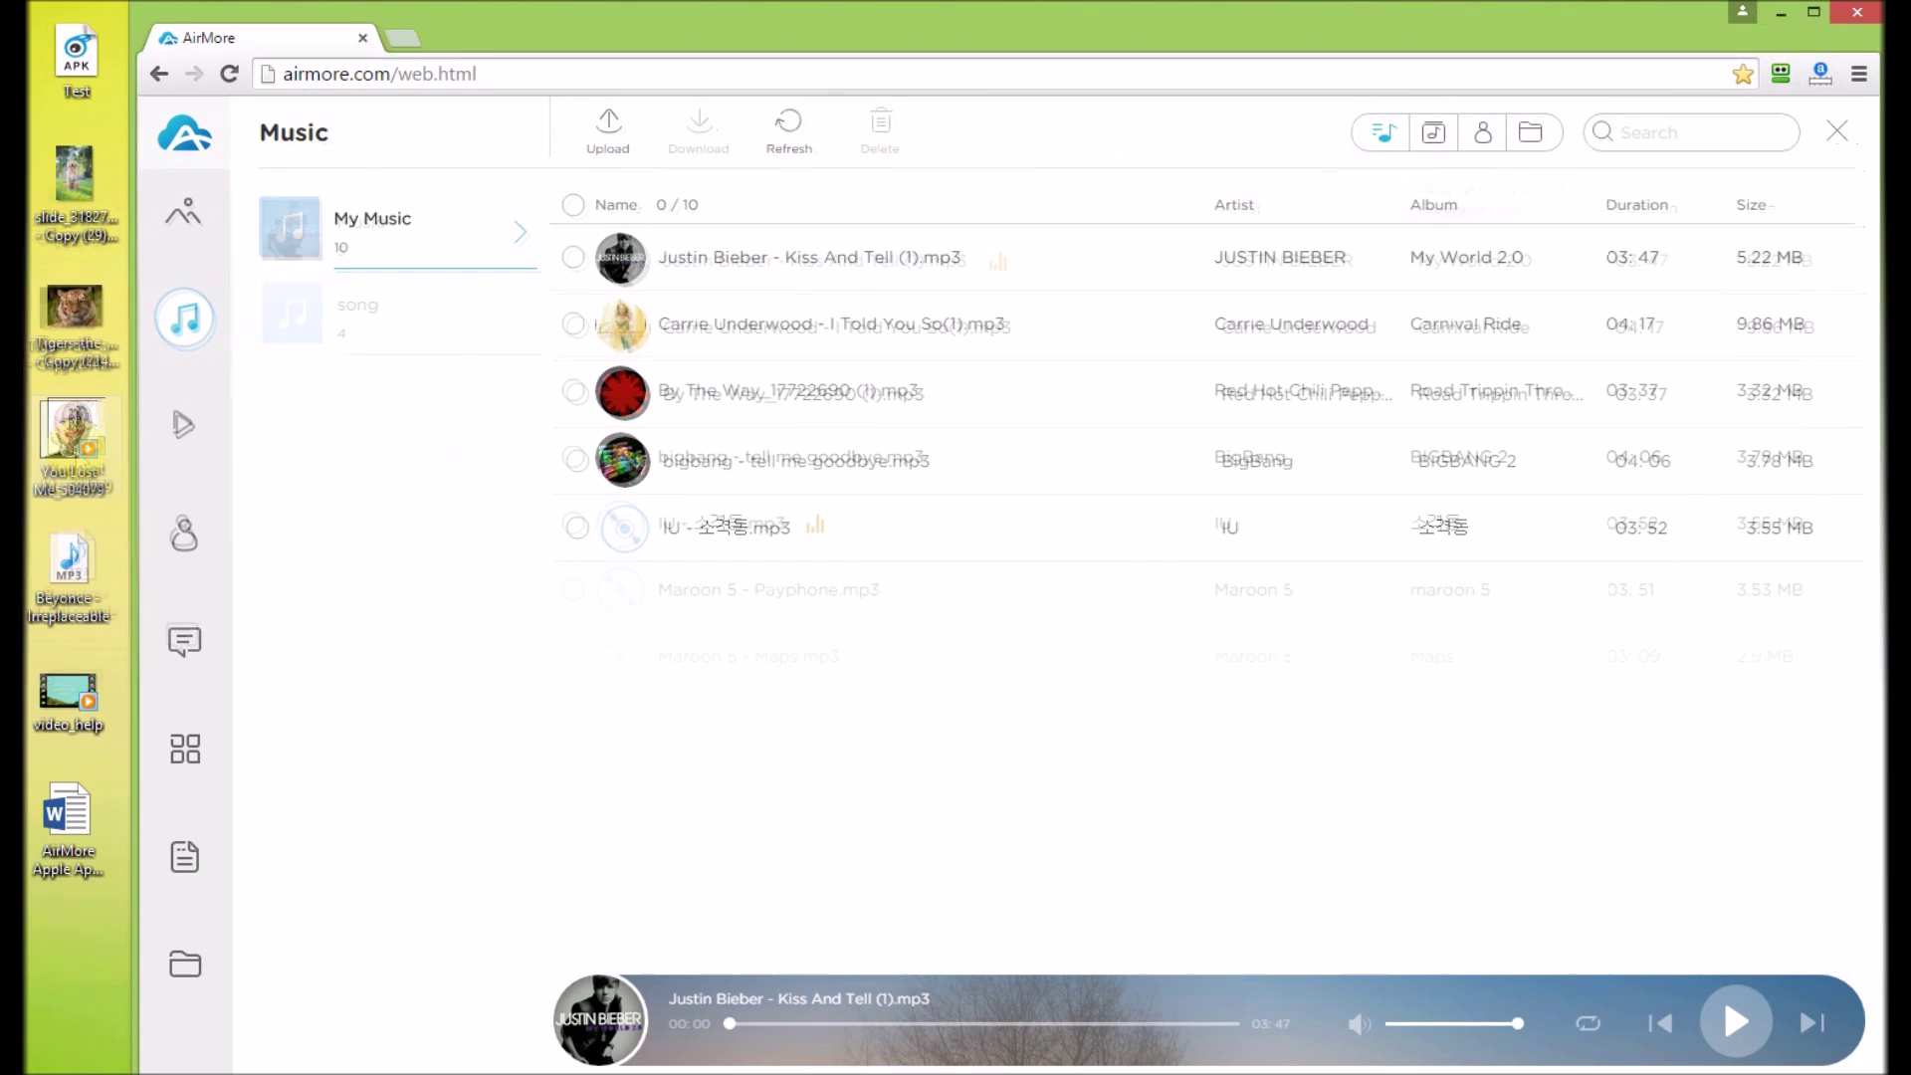
drag(1019, 387, 1005, 383)
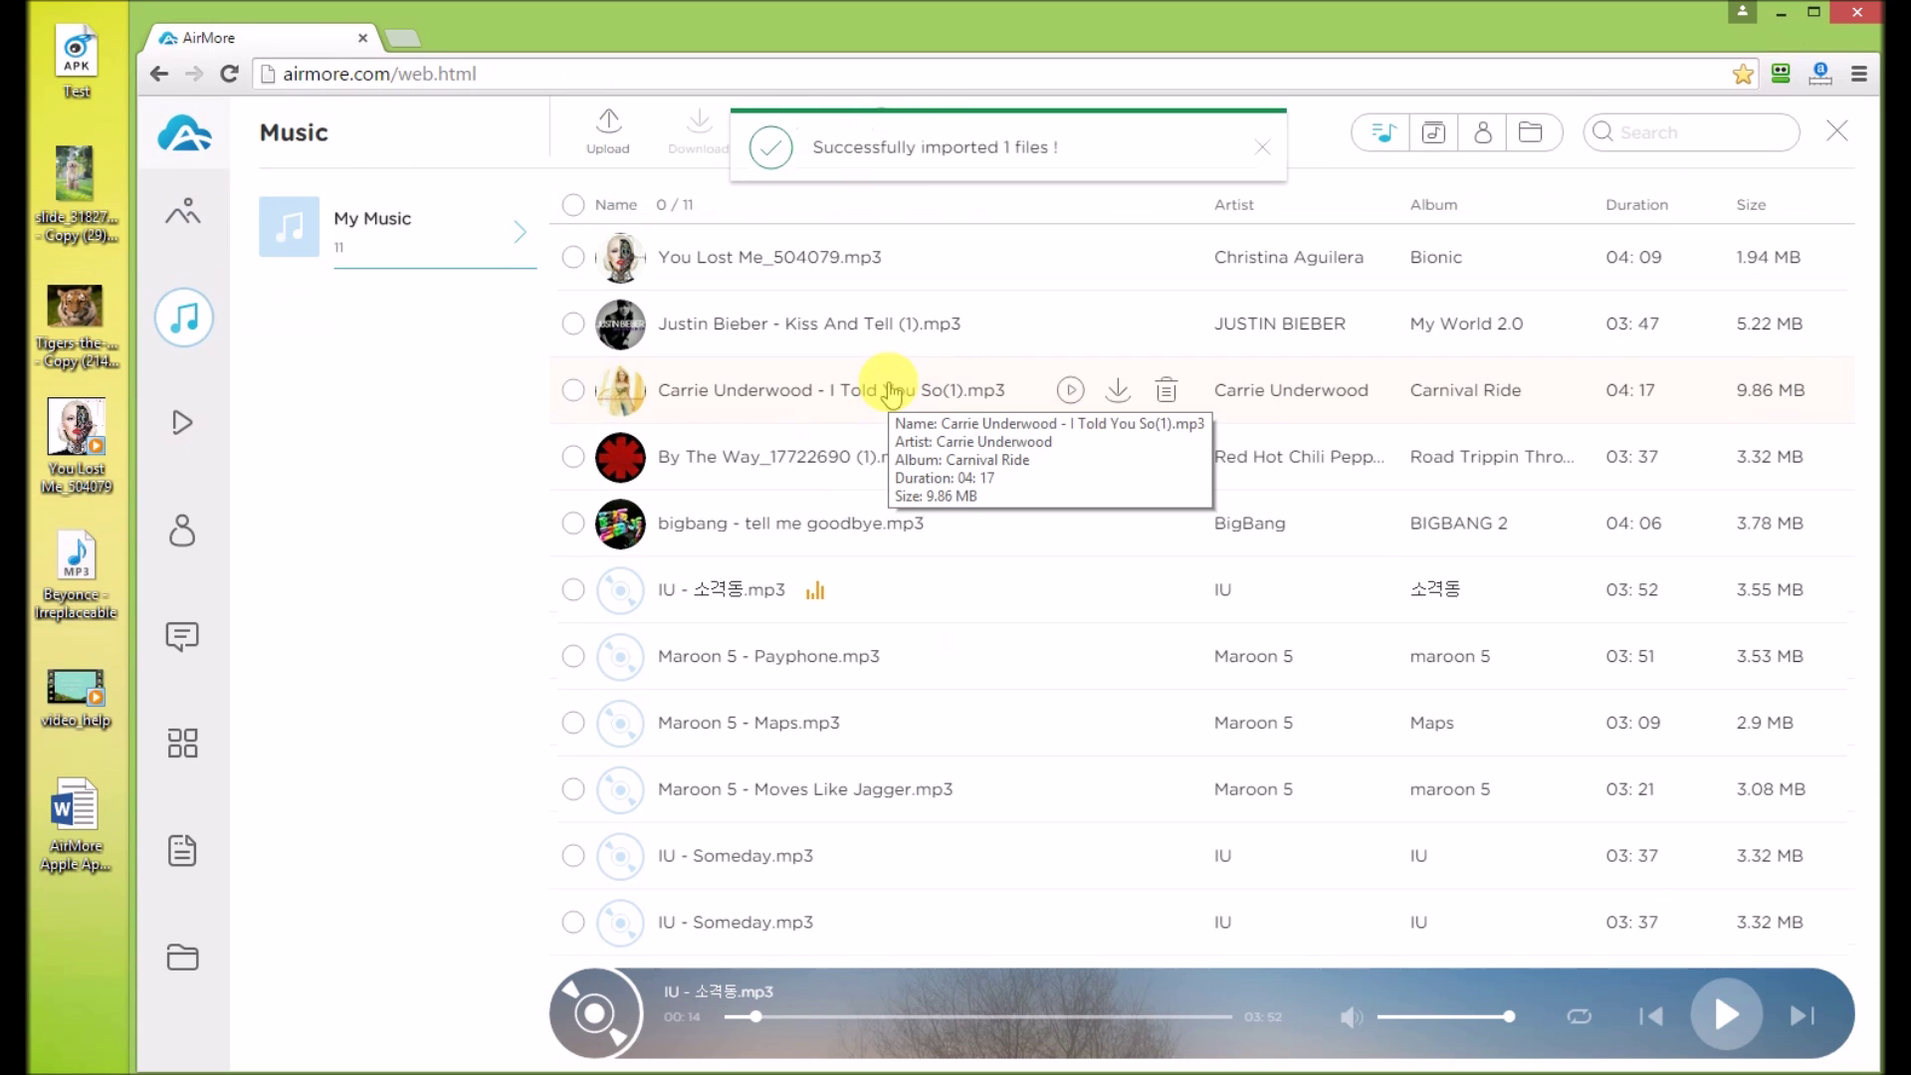
click(1067, 258)
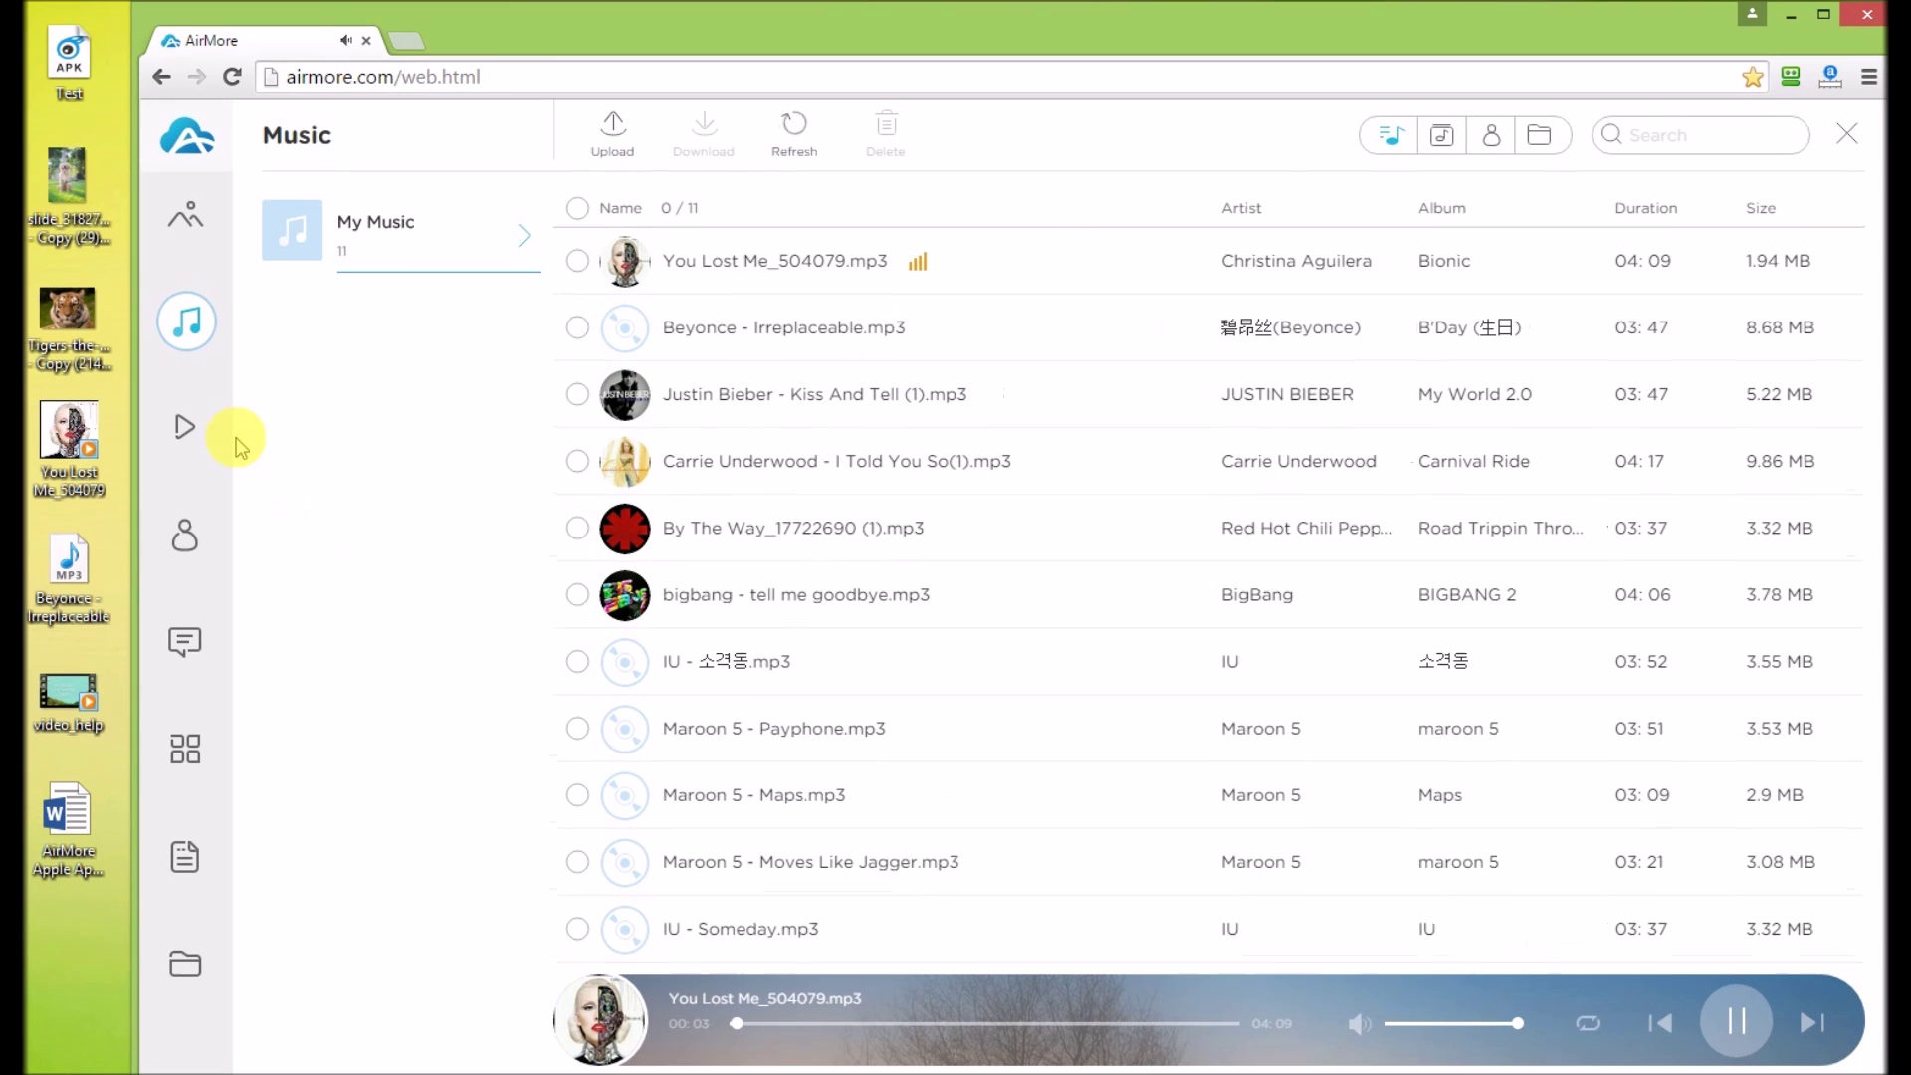
- In Videos, switch to list then grid view, upload video_help.mp4, and play Abraço.mp4
click(202, 430)
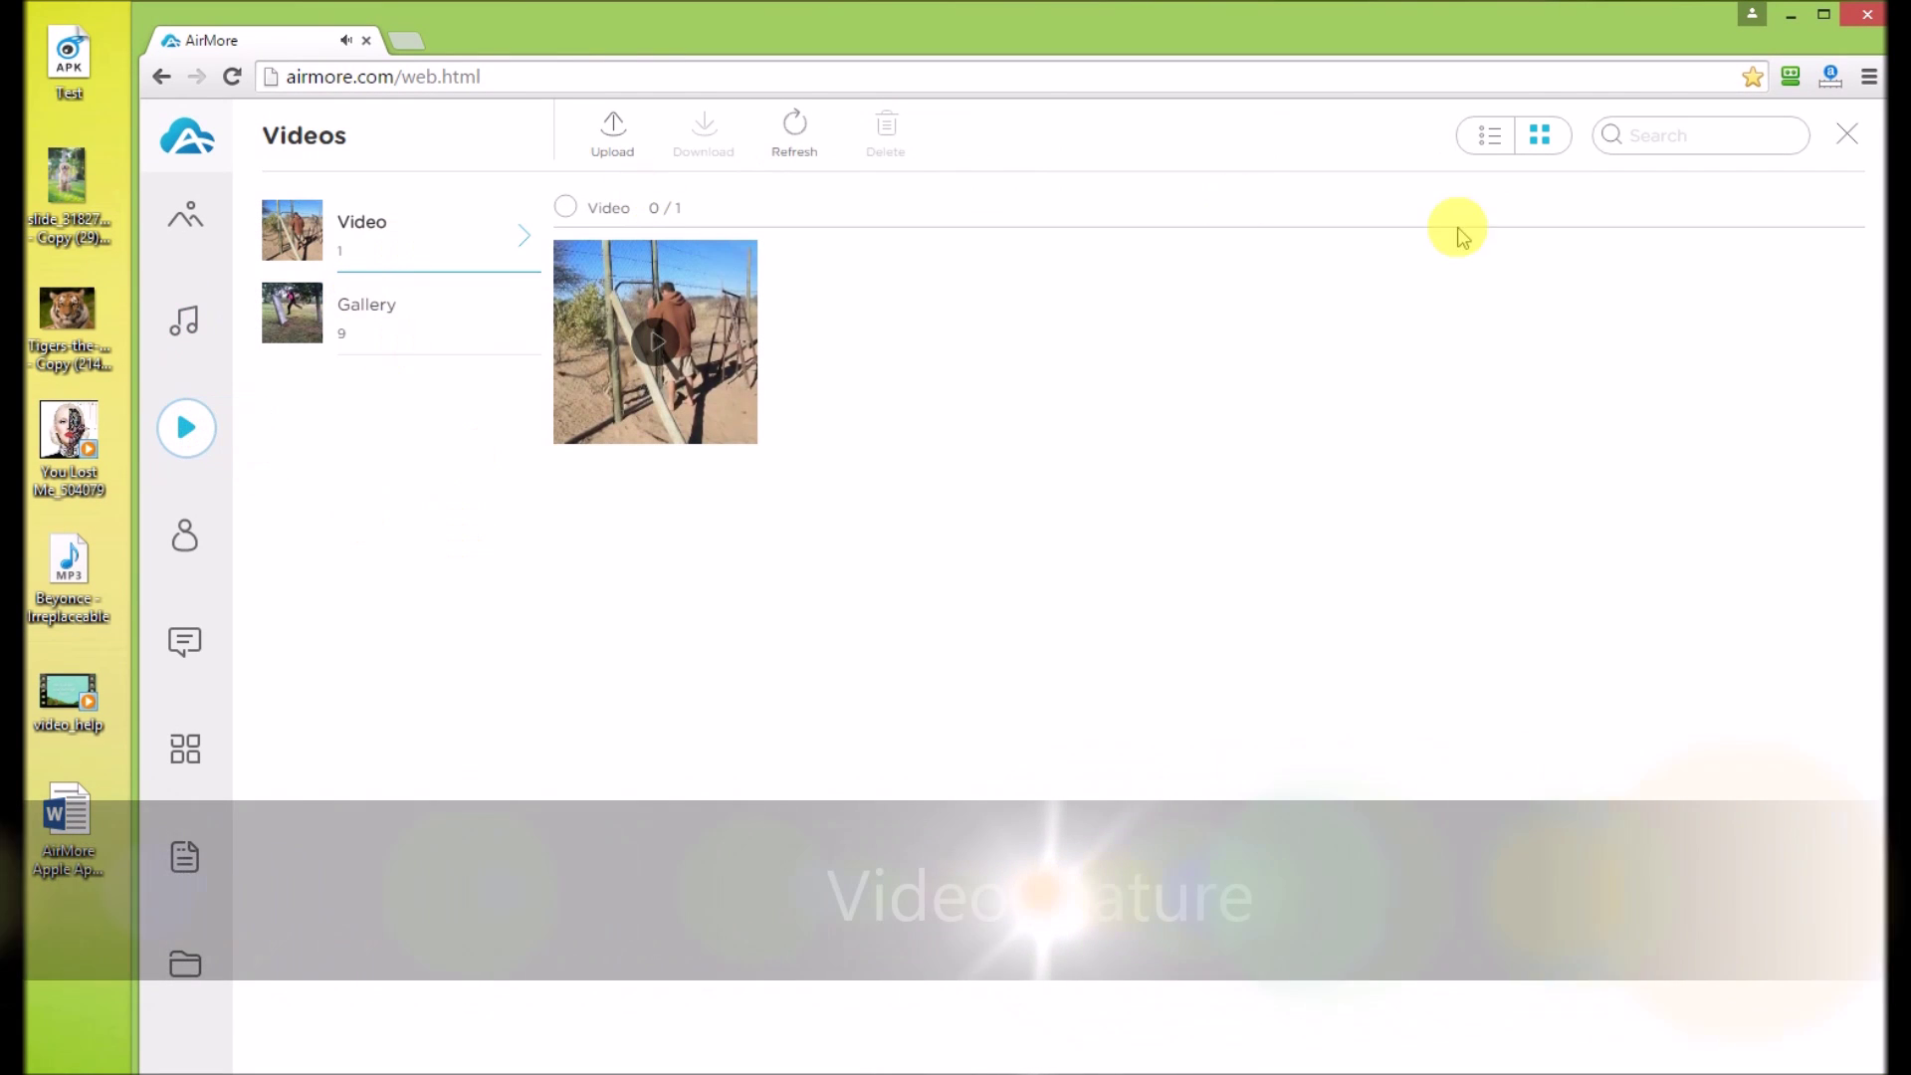
click(1489, 134)
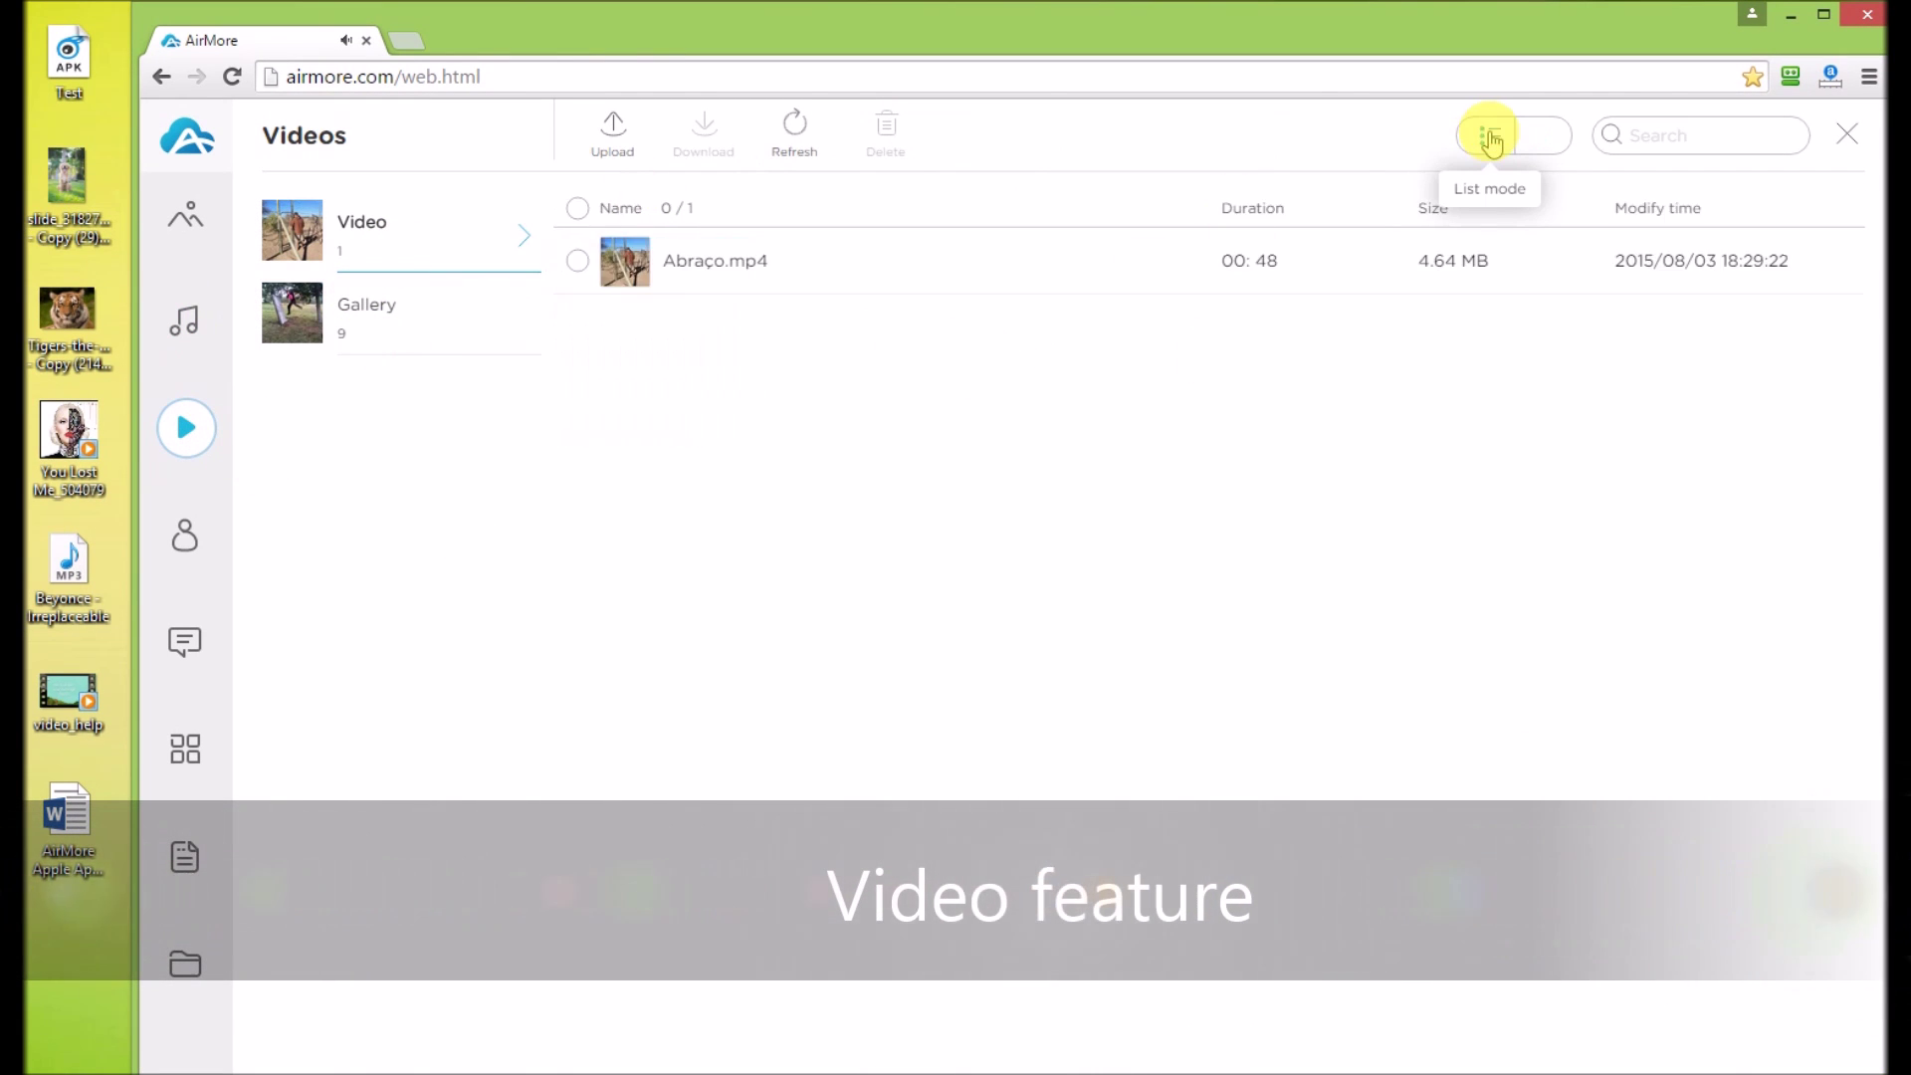
click(1538, 138)
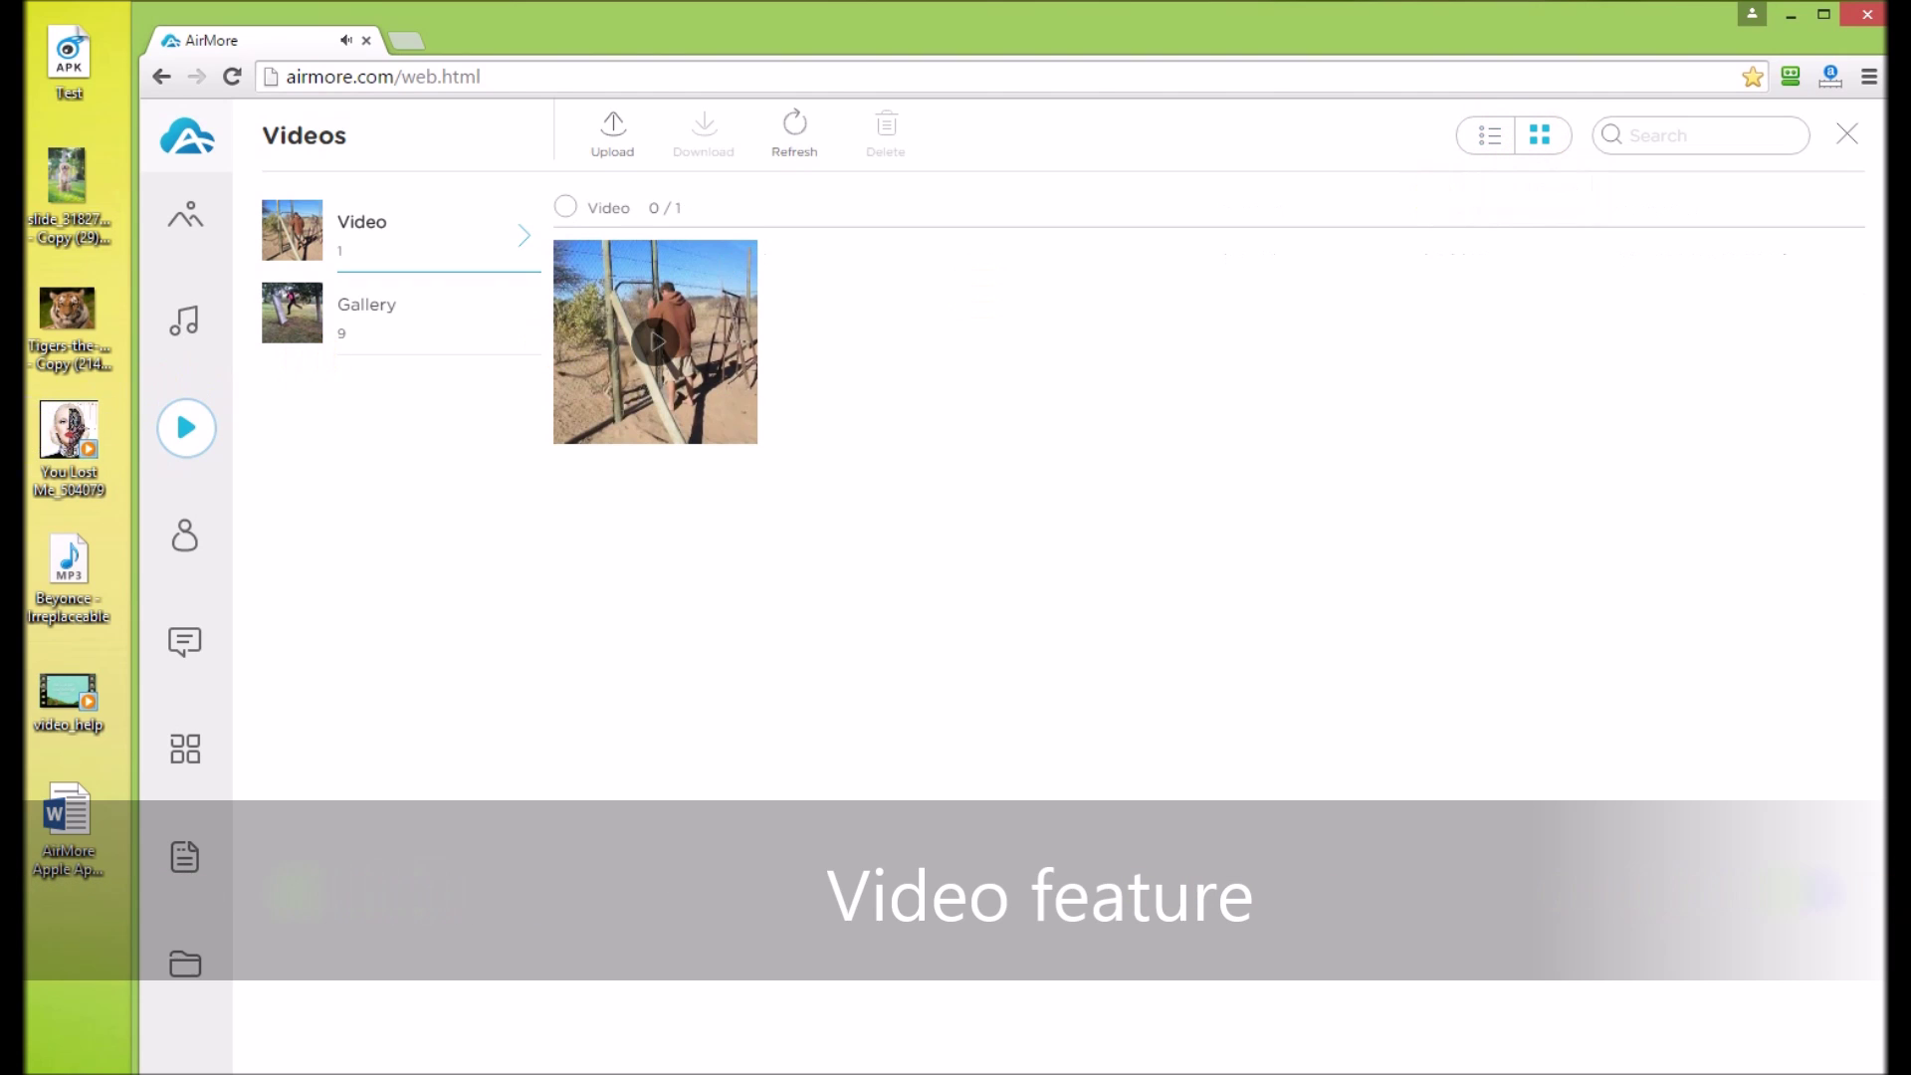
drag(67, 697, 974, 482)
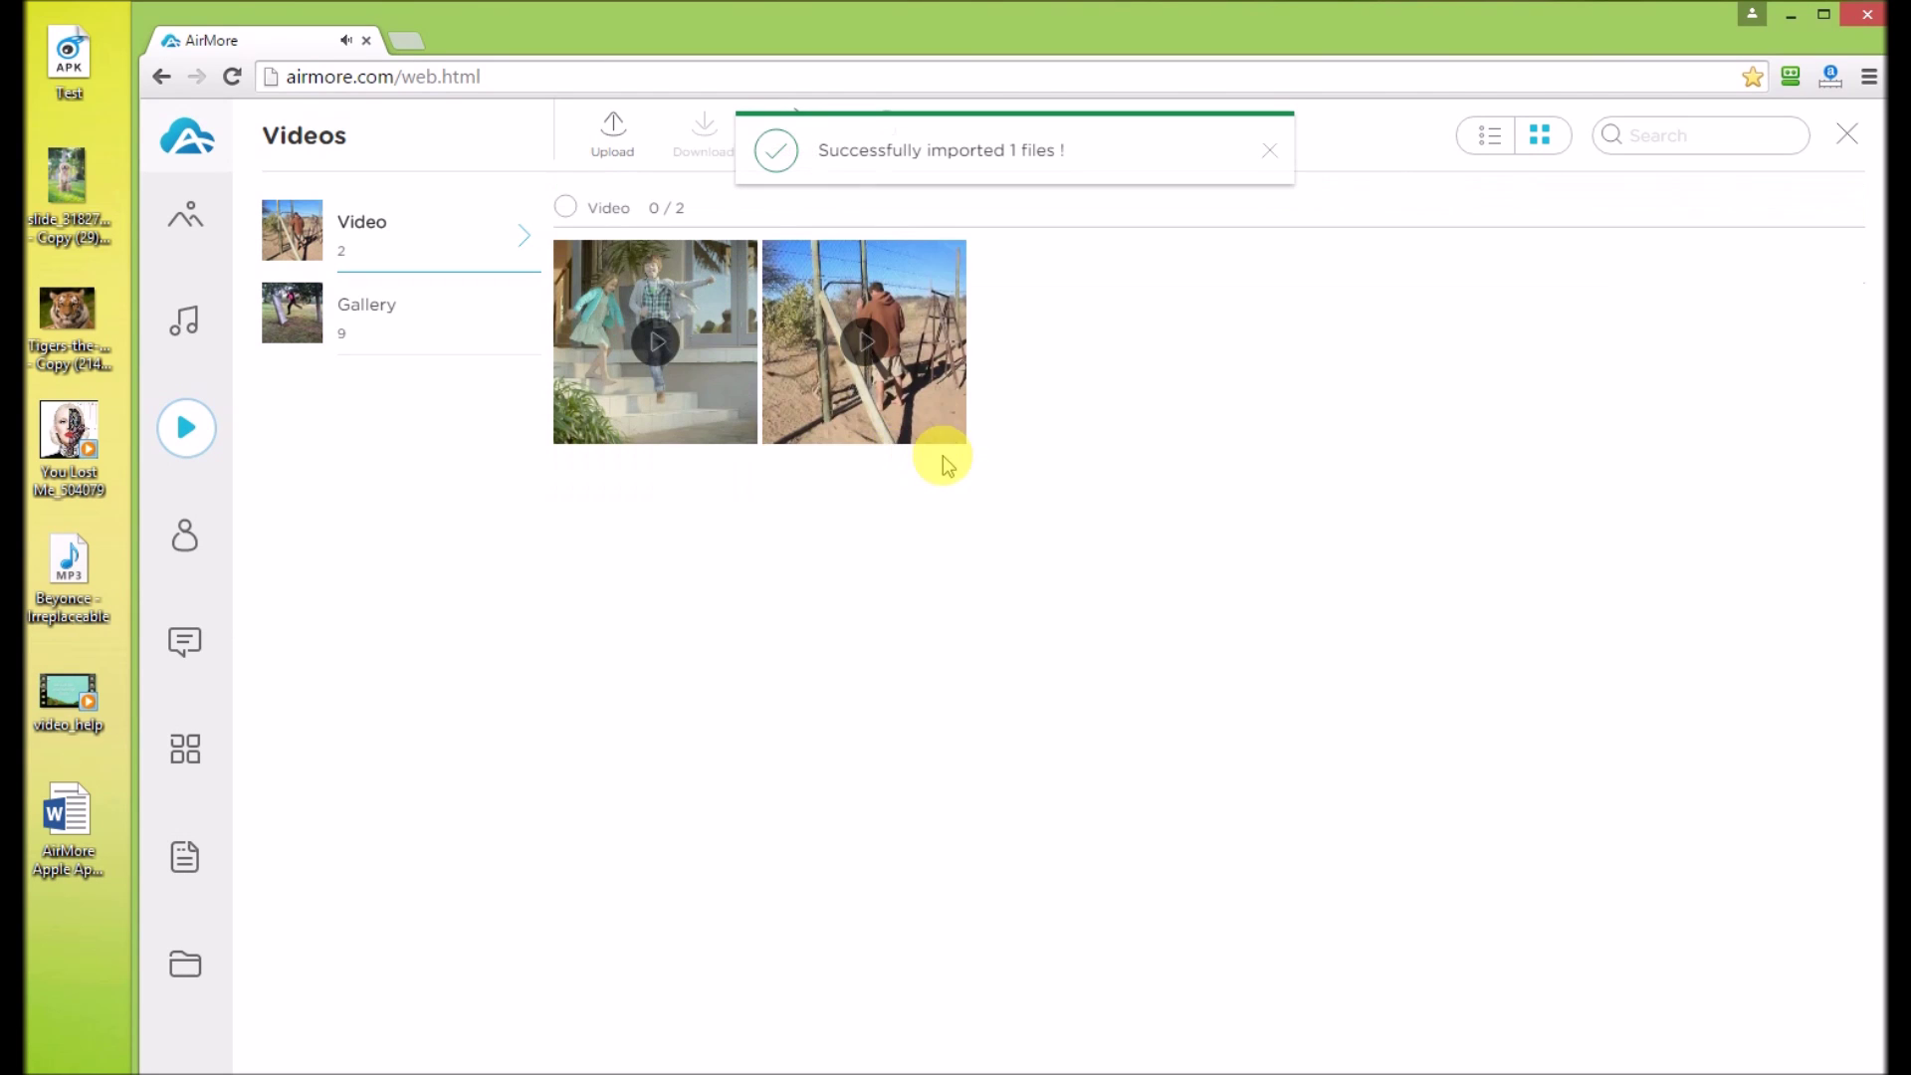
click(866, 345)
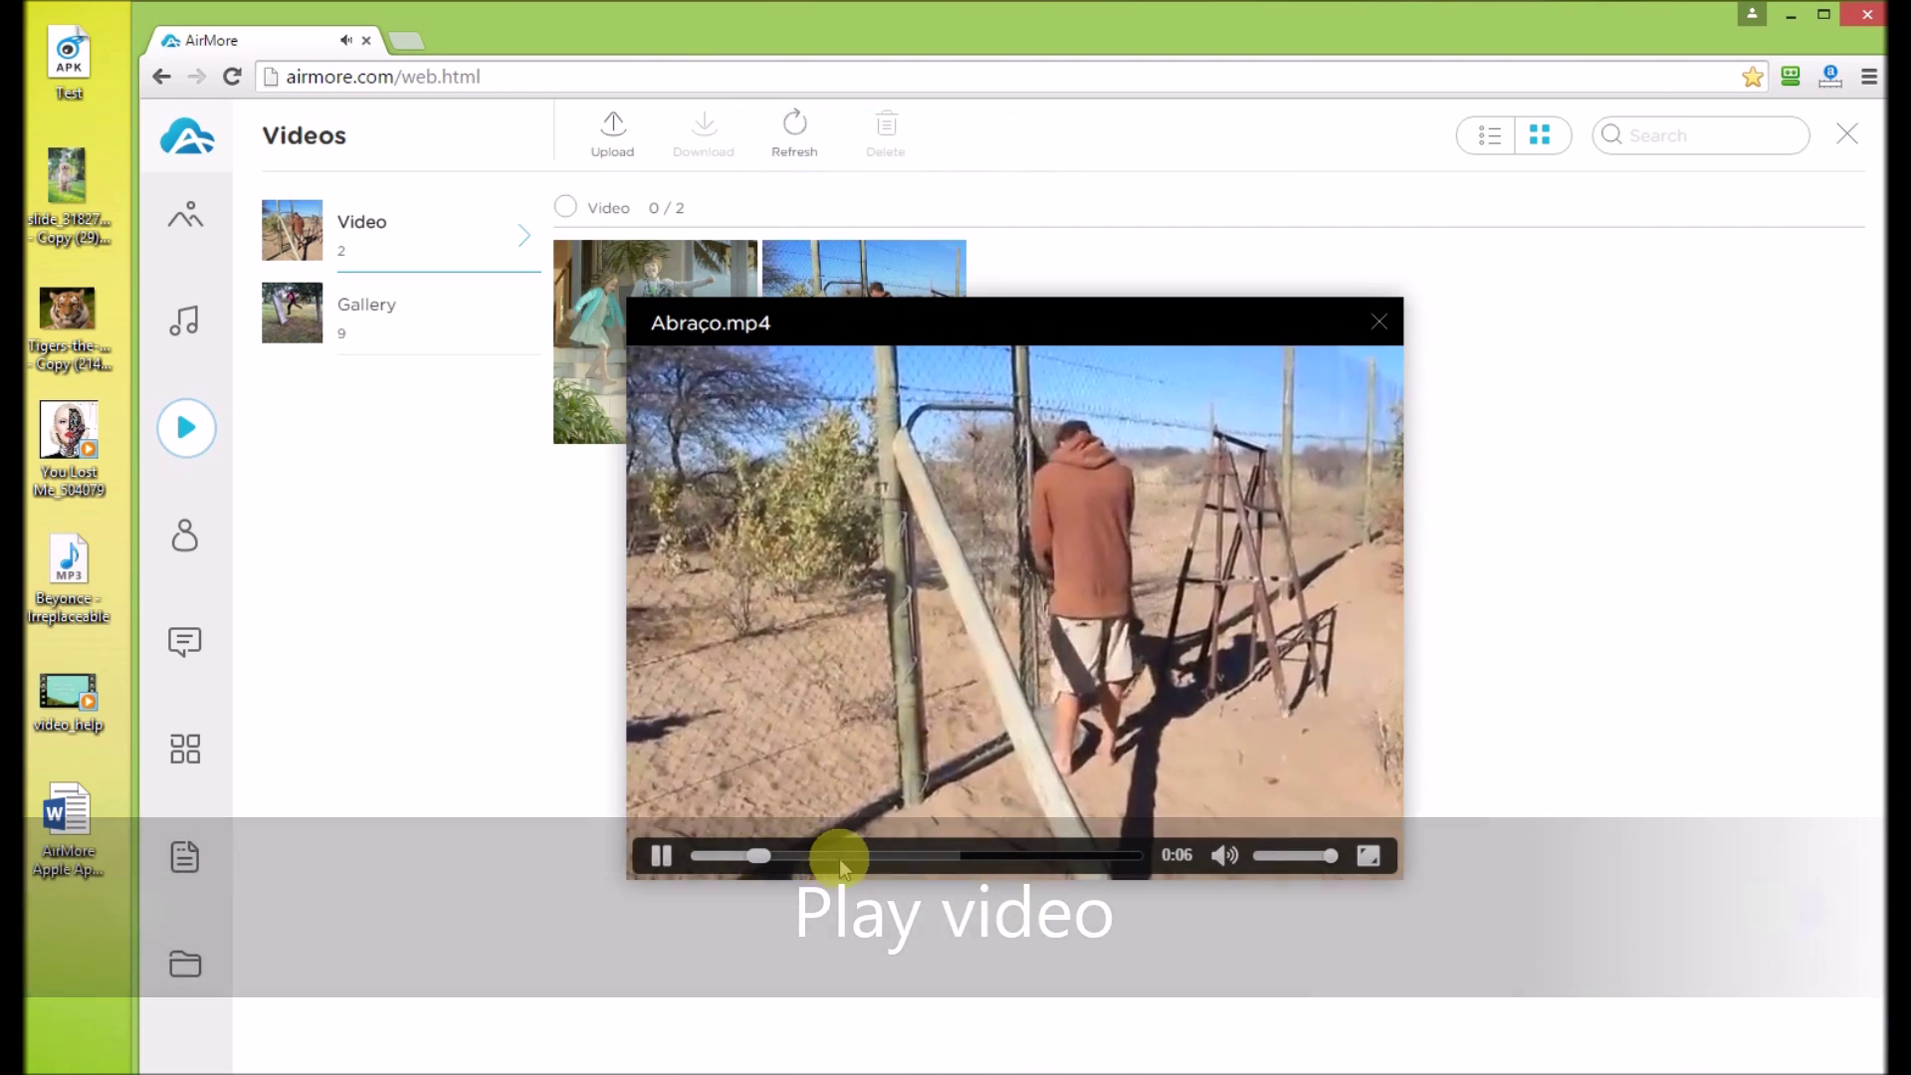
- Seek Abraço.mp4 ahead to the lion-hug scene, close the player, and go to Contacts
click(839, 856)
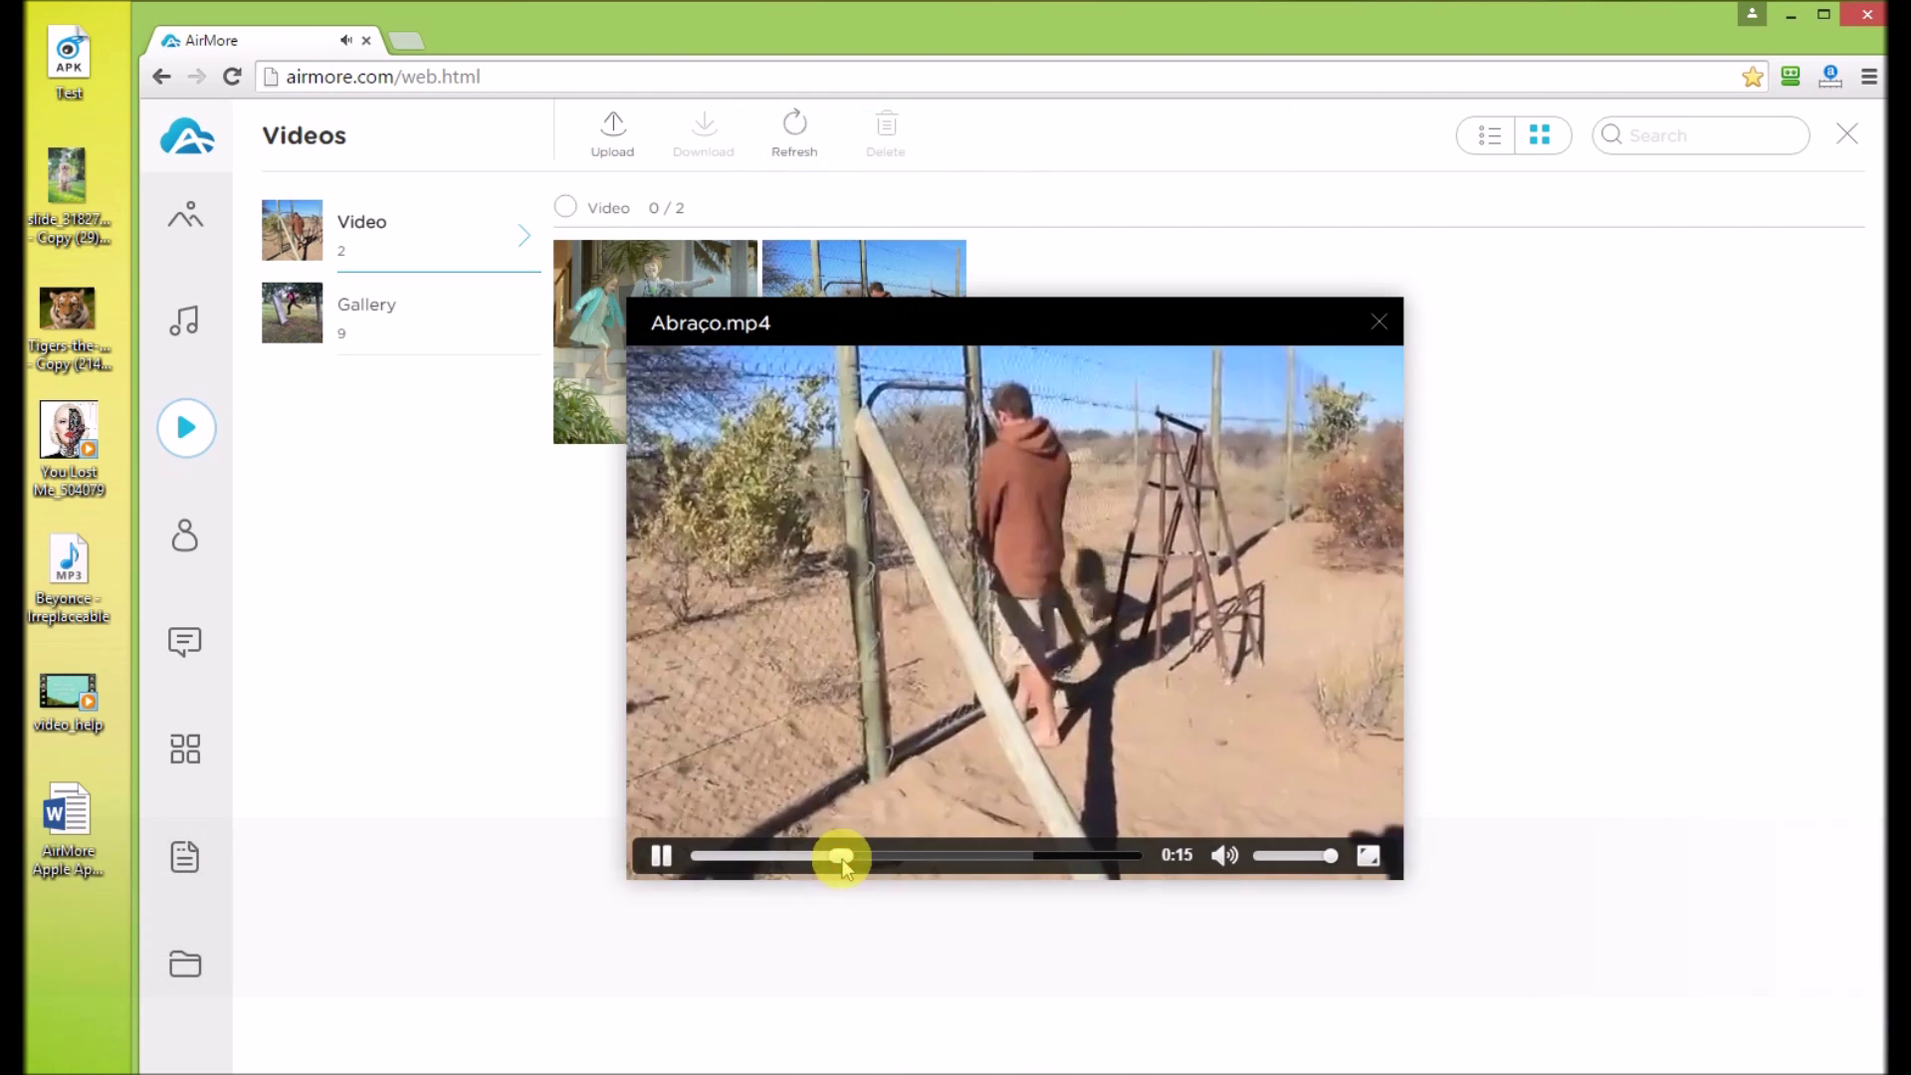
click(939, 856)
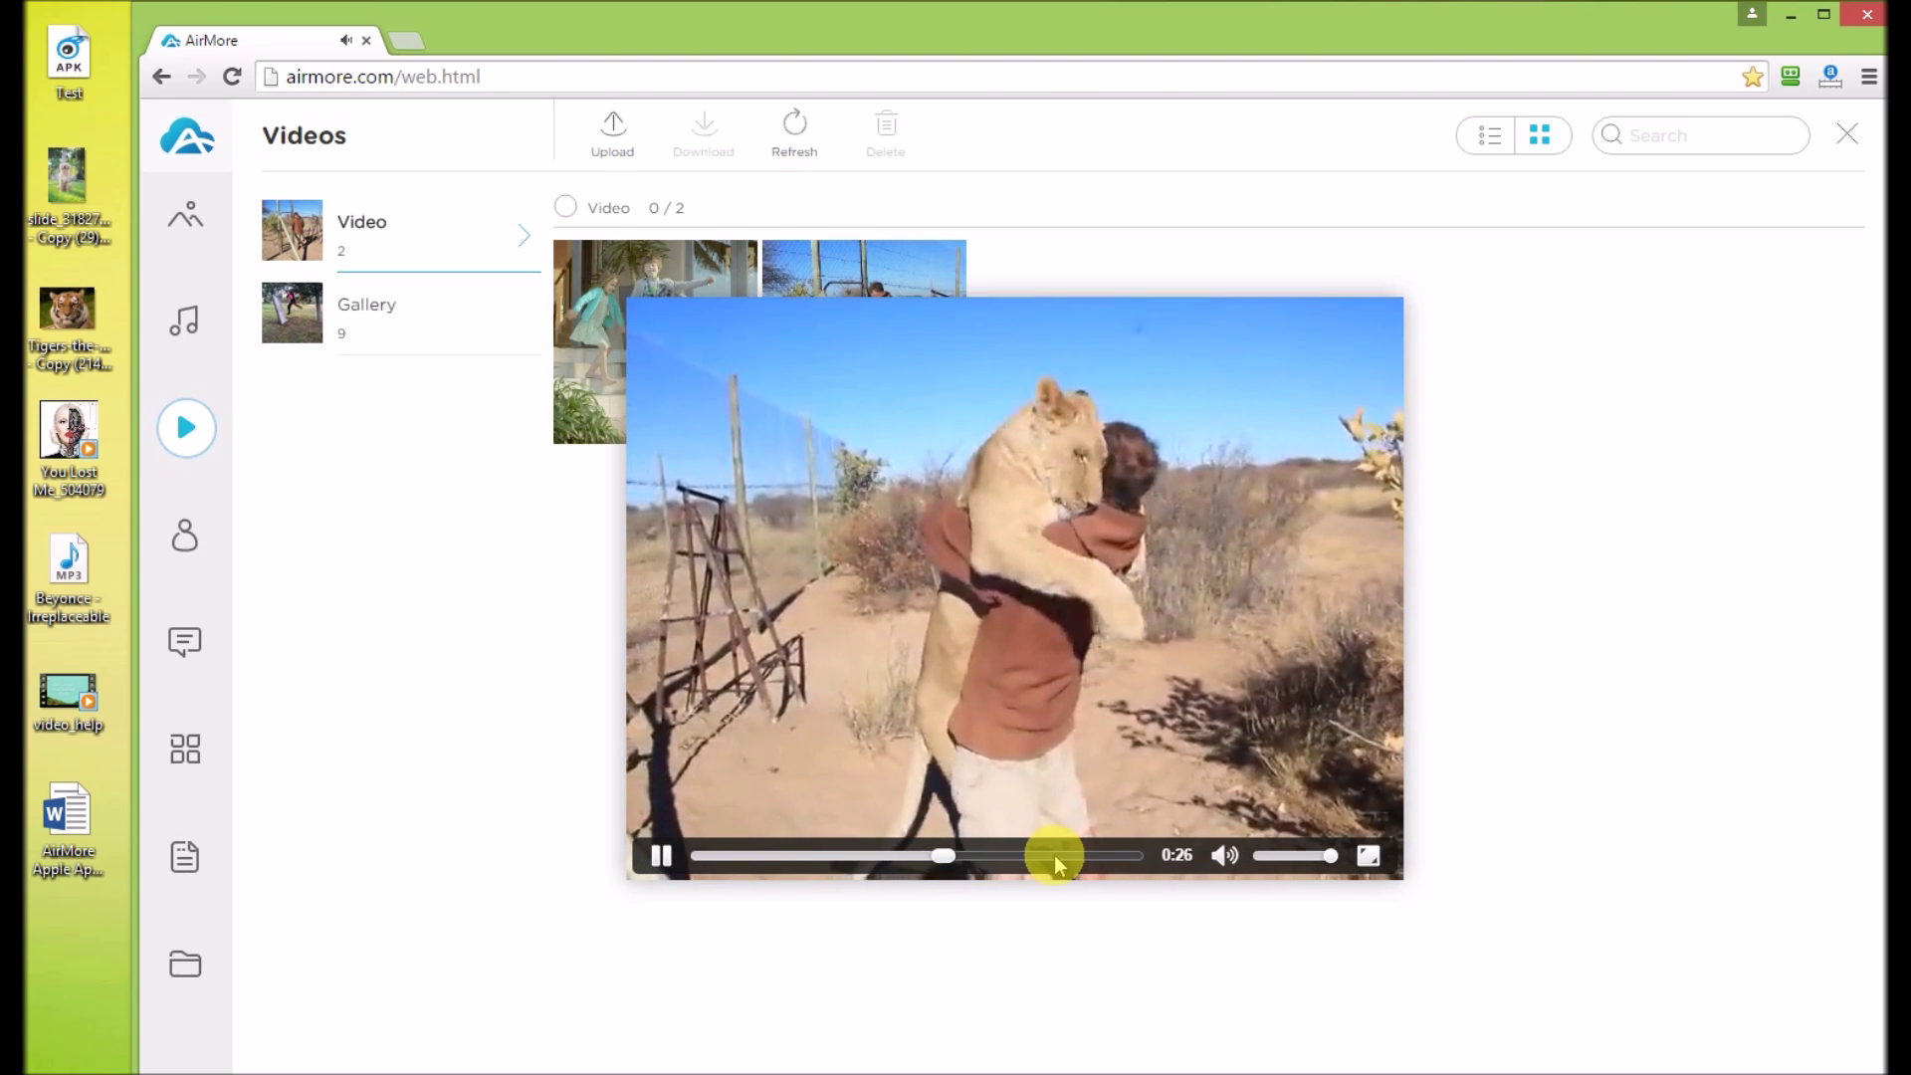
click(1372, 322)
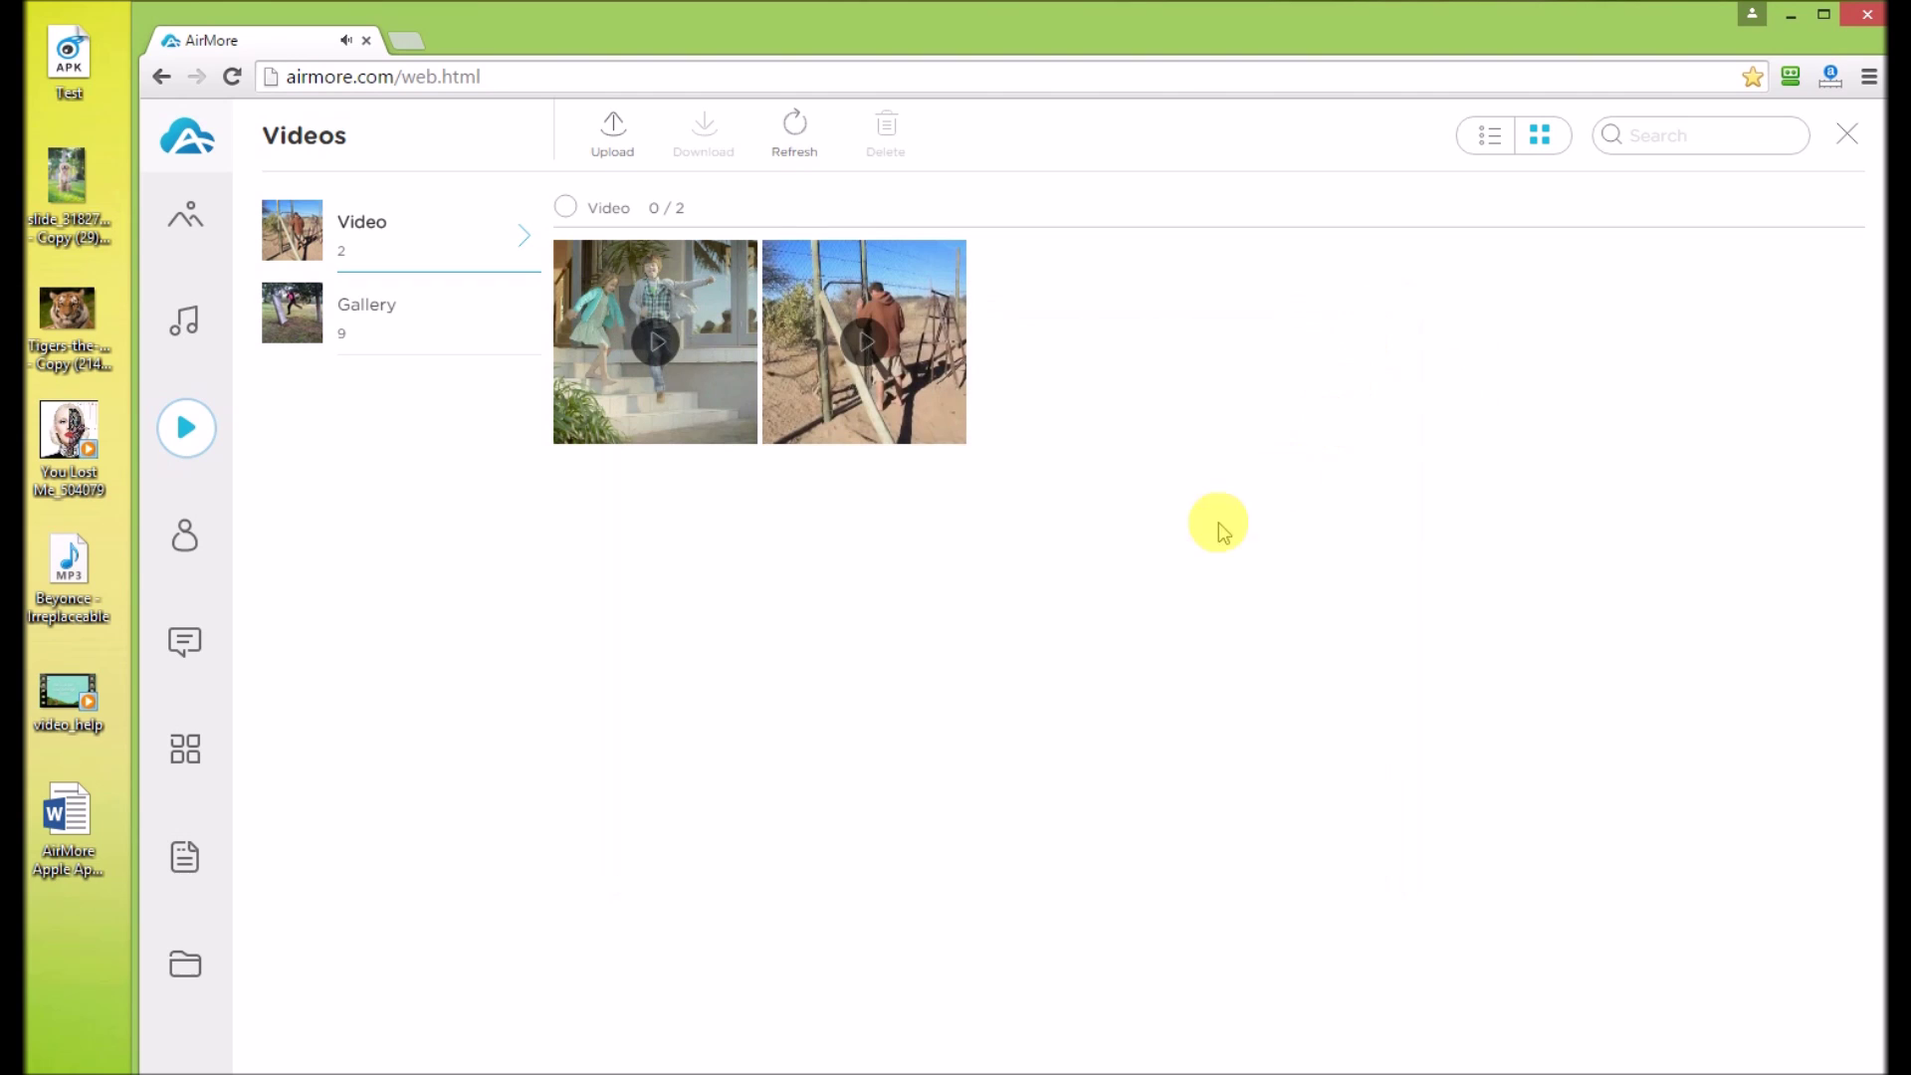
click(192, 537)
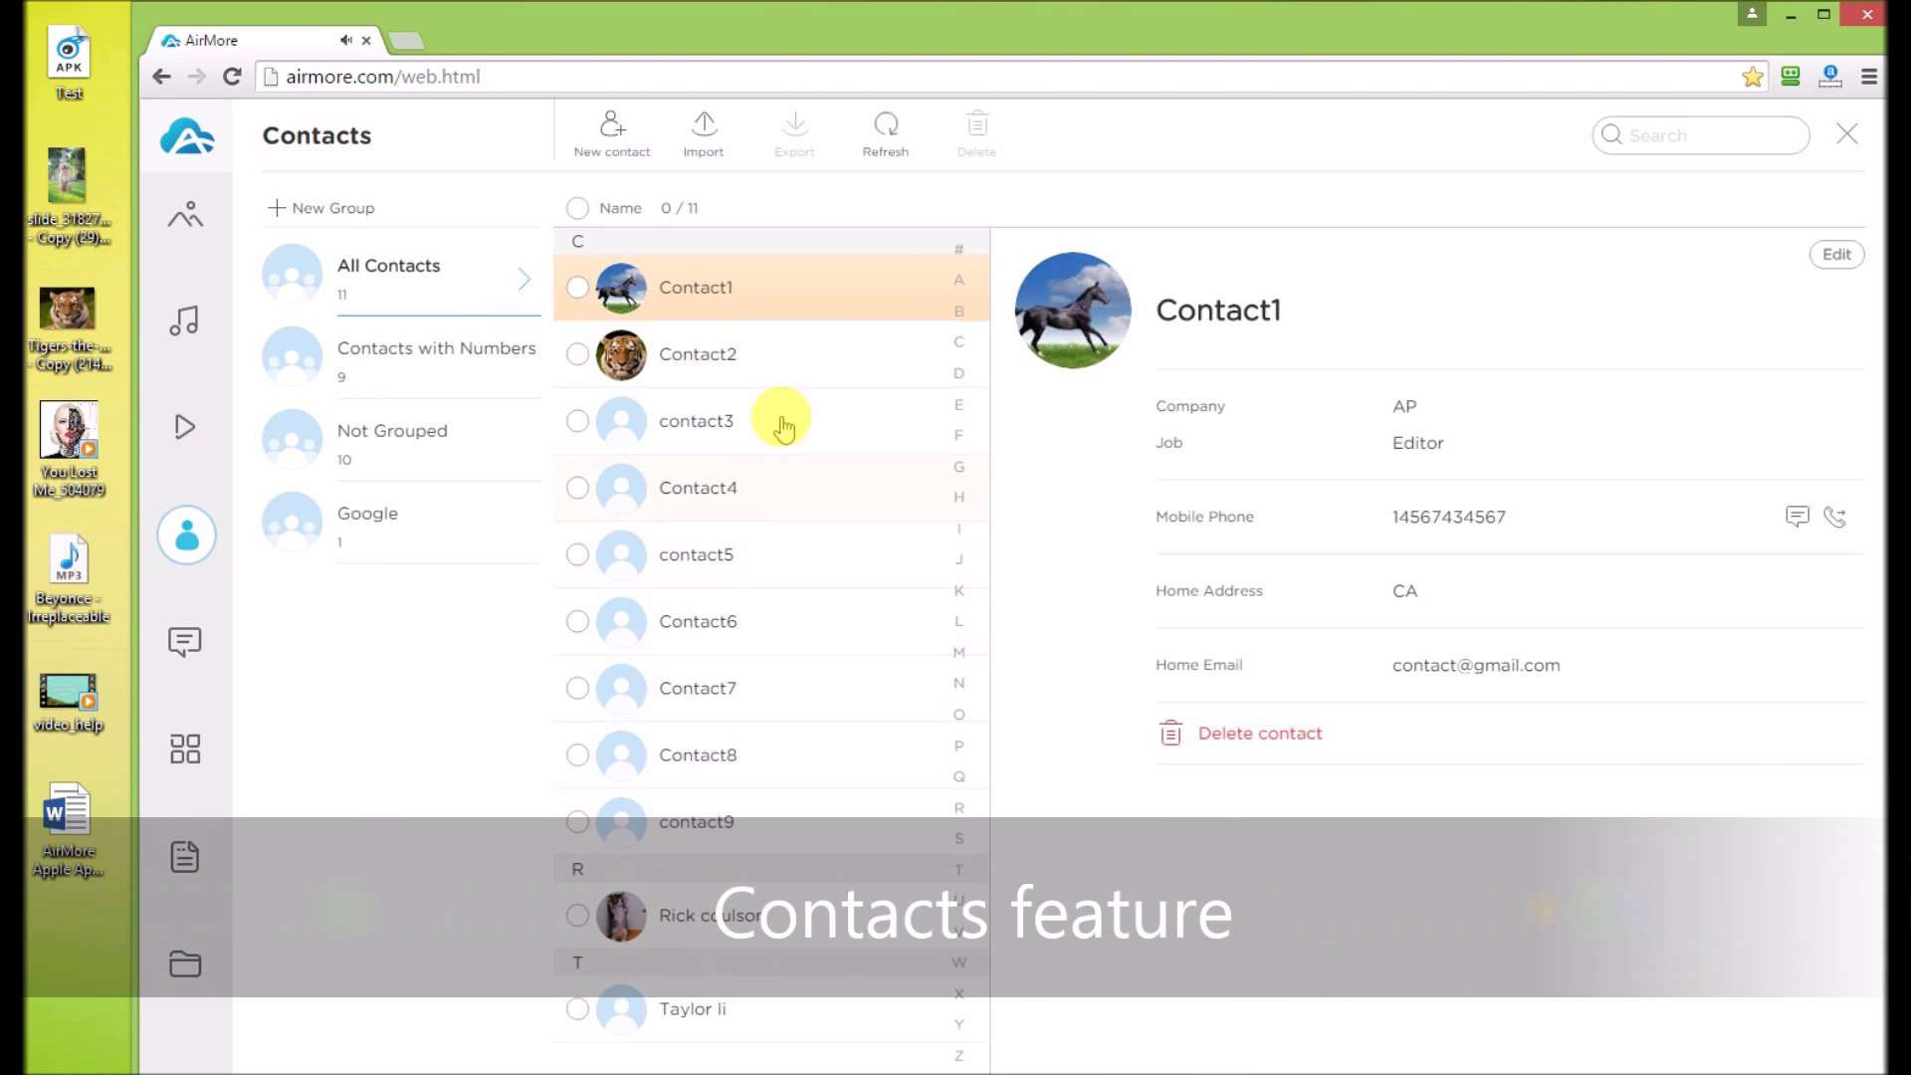
- Create and save a new contact named contact10 with company aaa
click(612, 129)
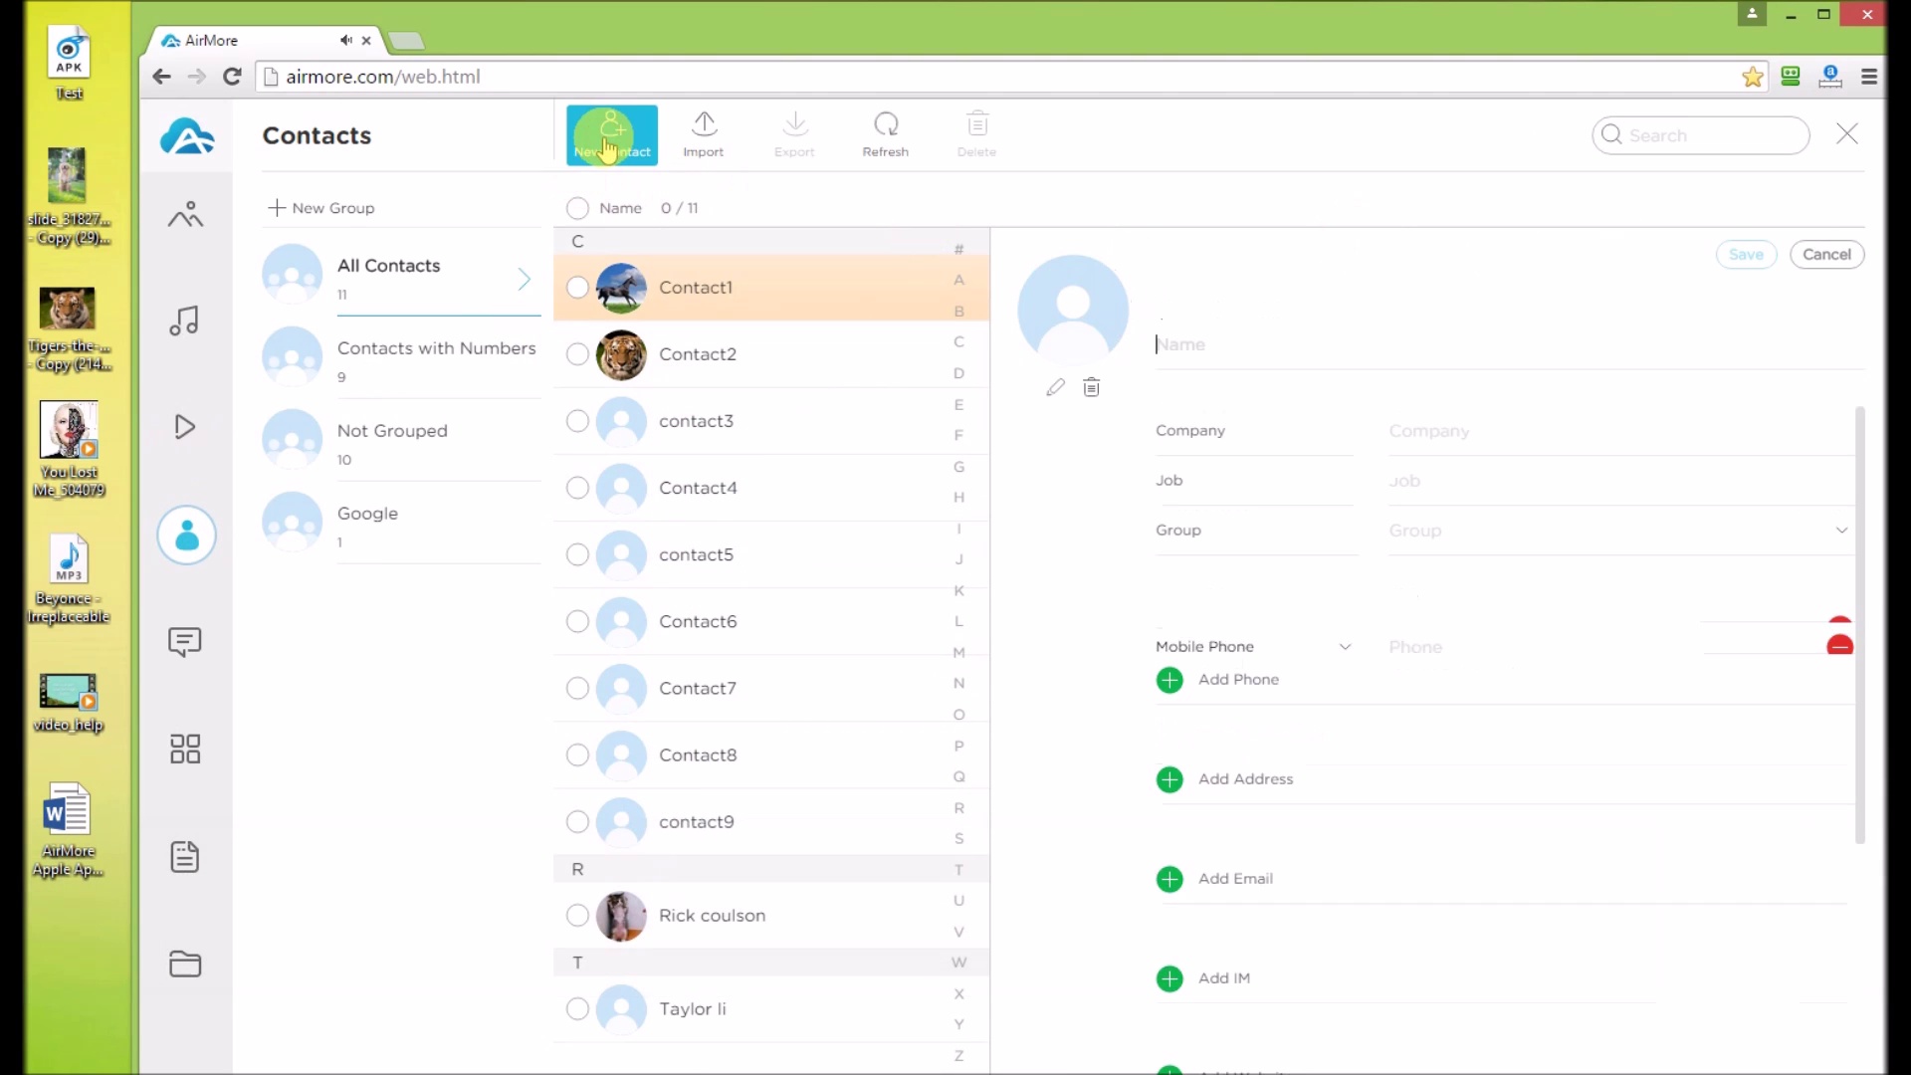
click(1288, 334)
text(con)
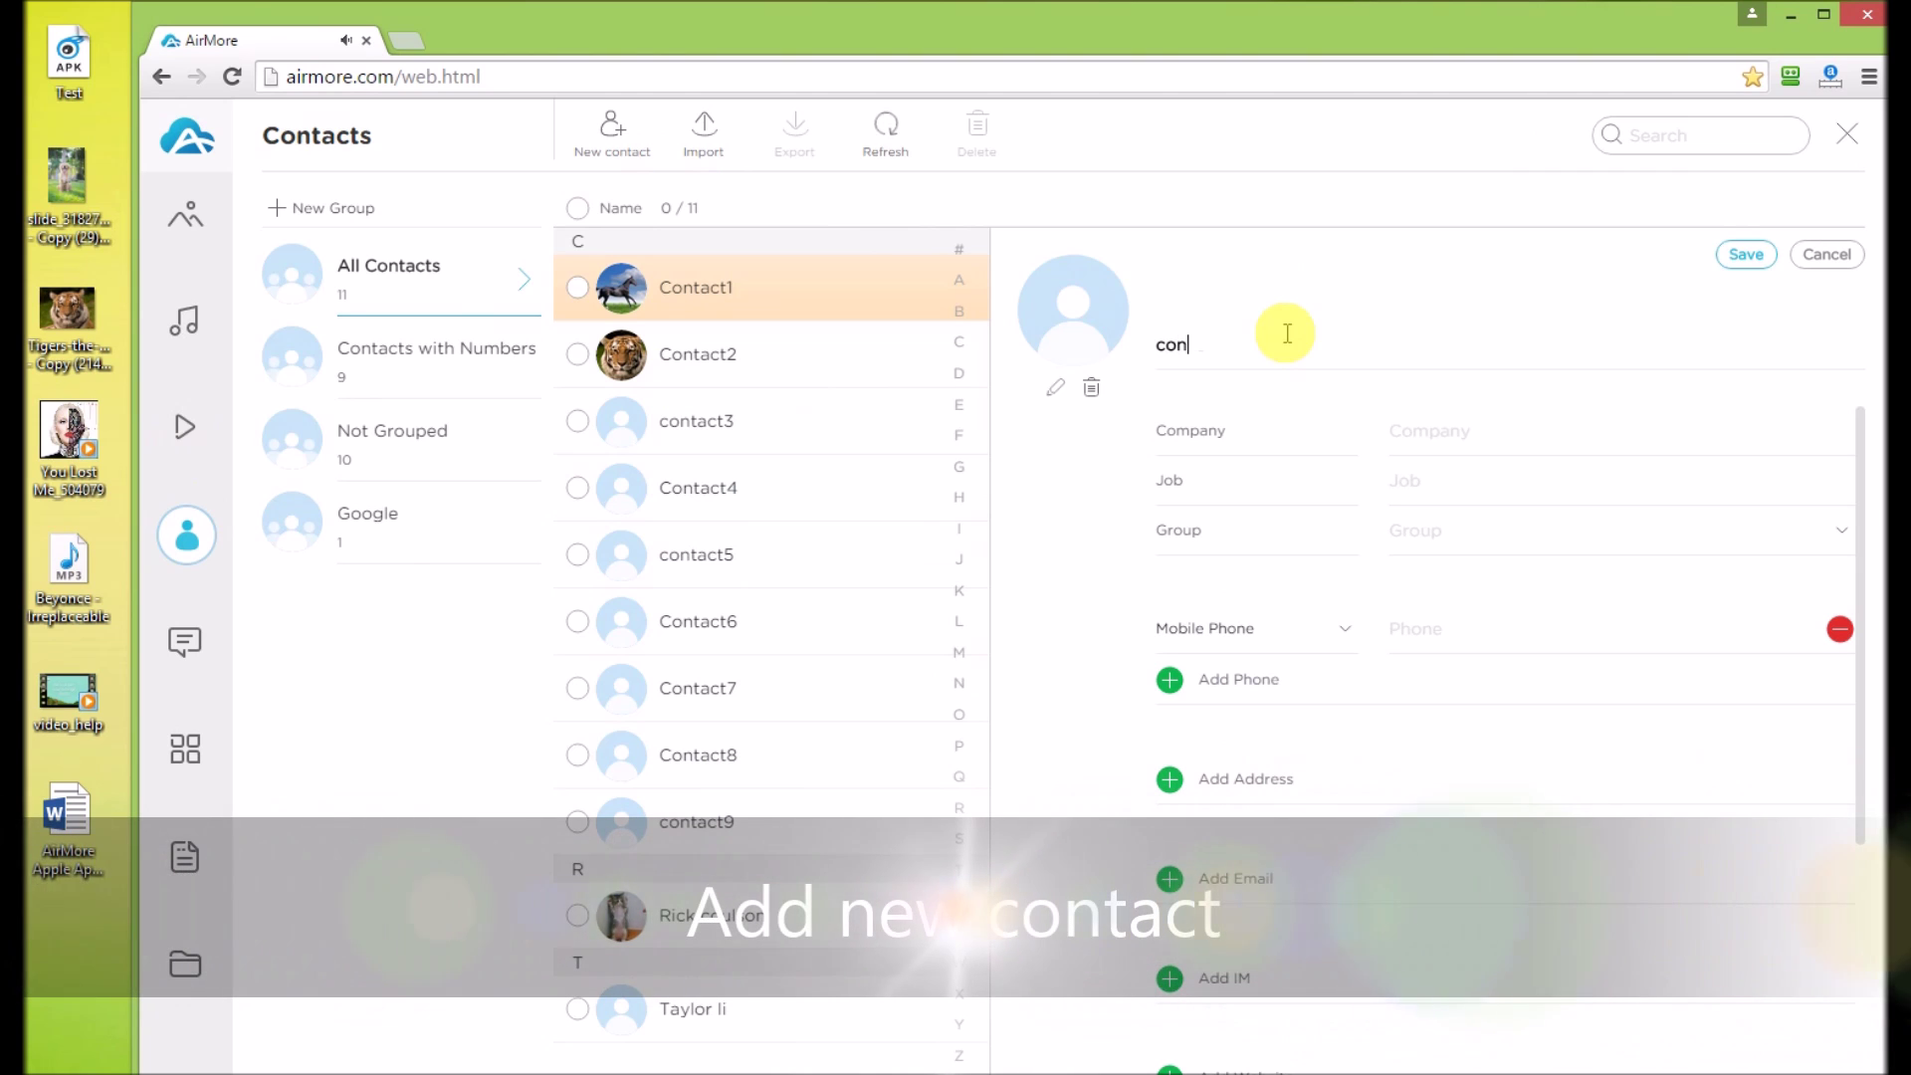
text(tact10)
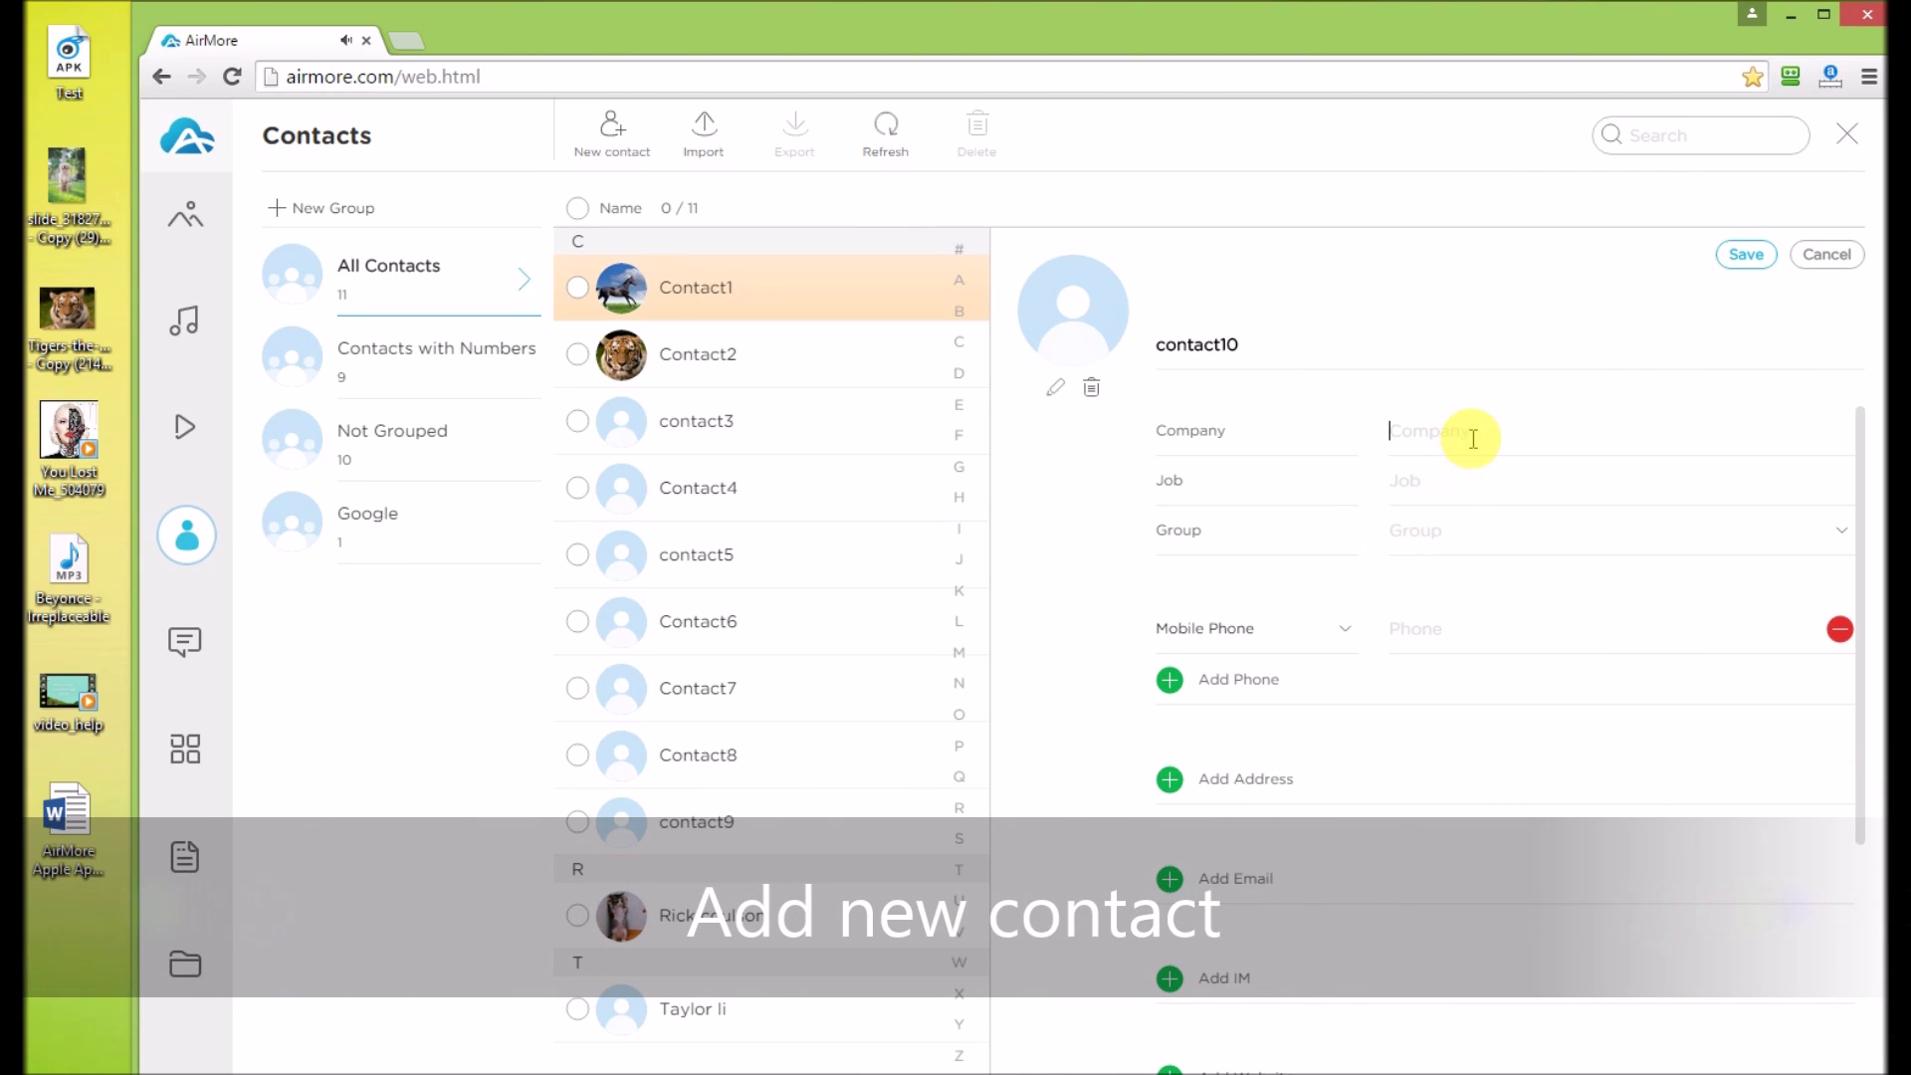
text(aaa)
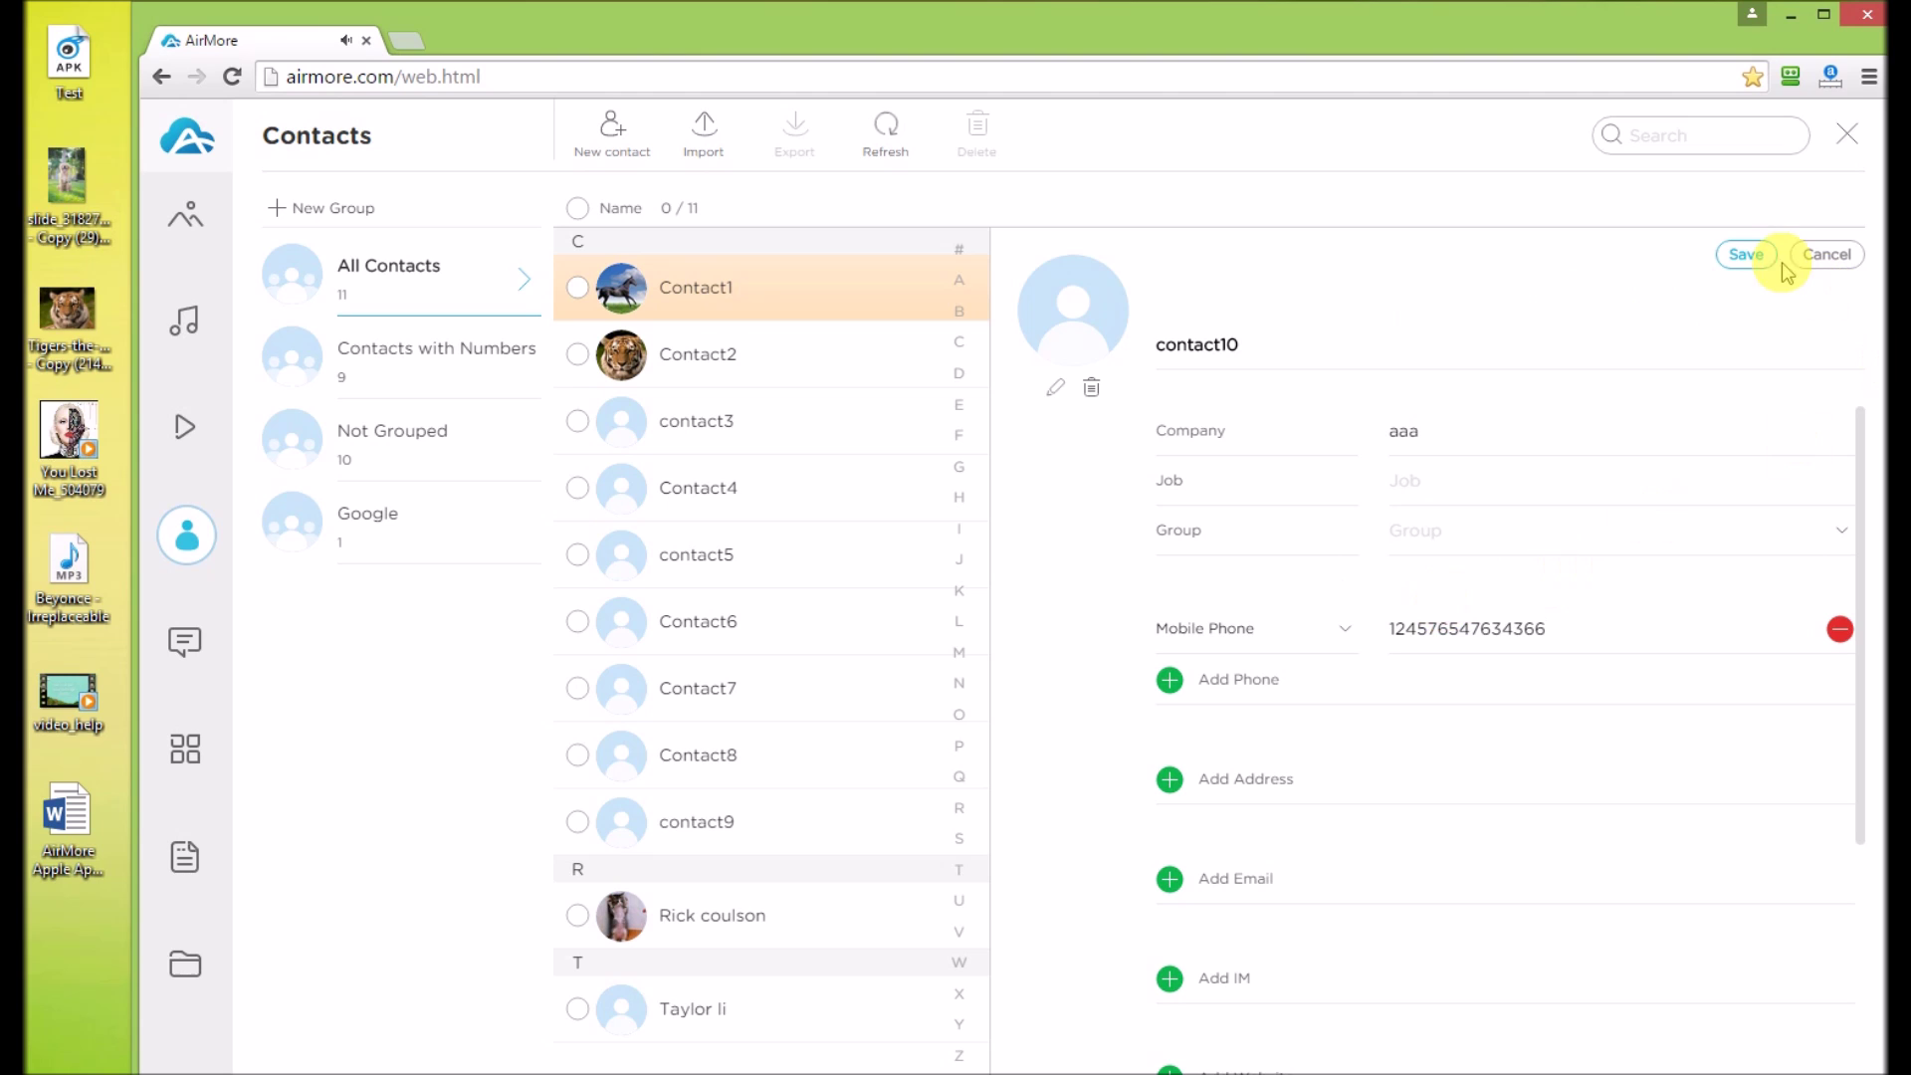
click(1747, 261)
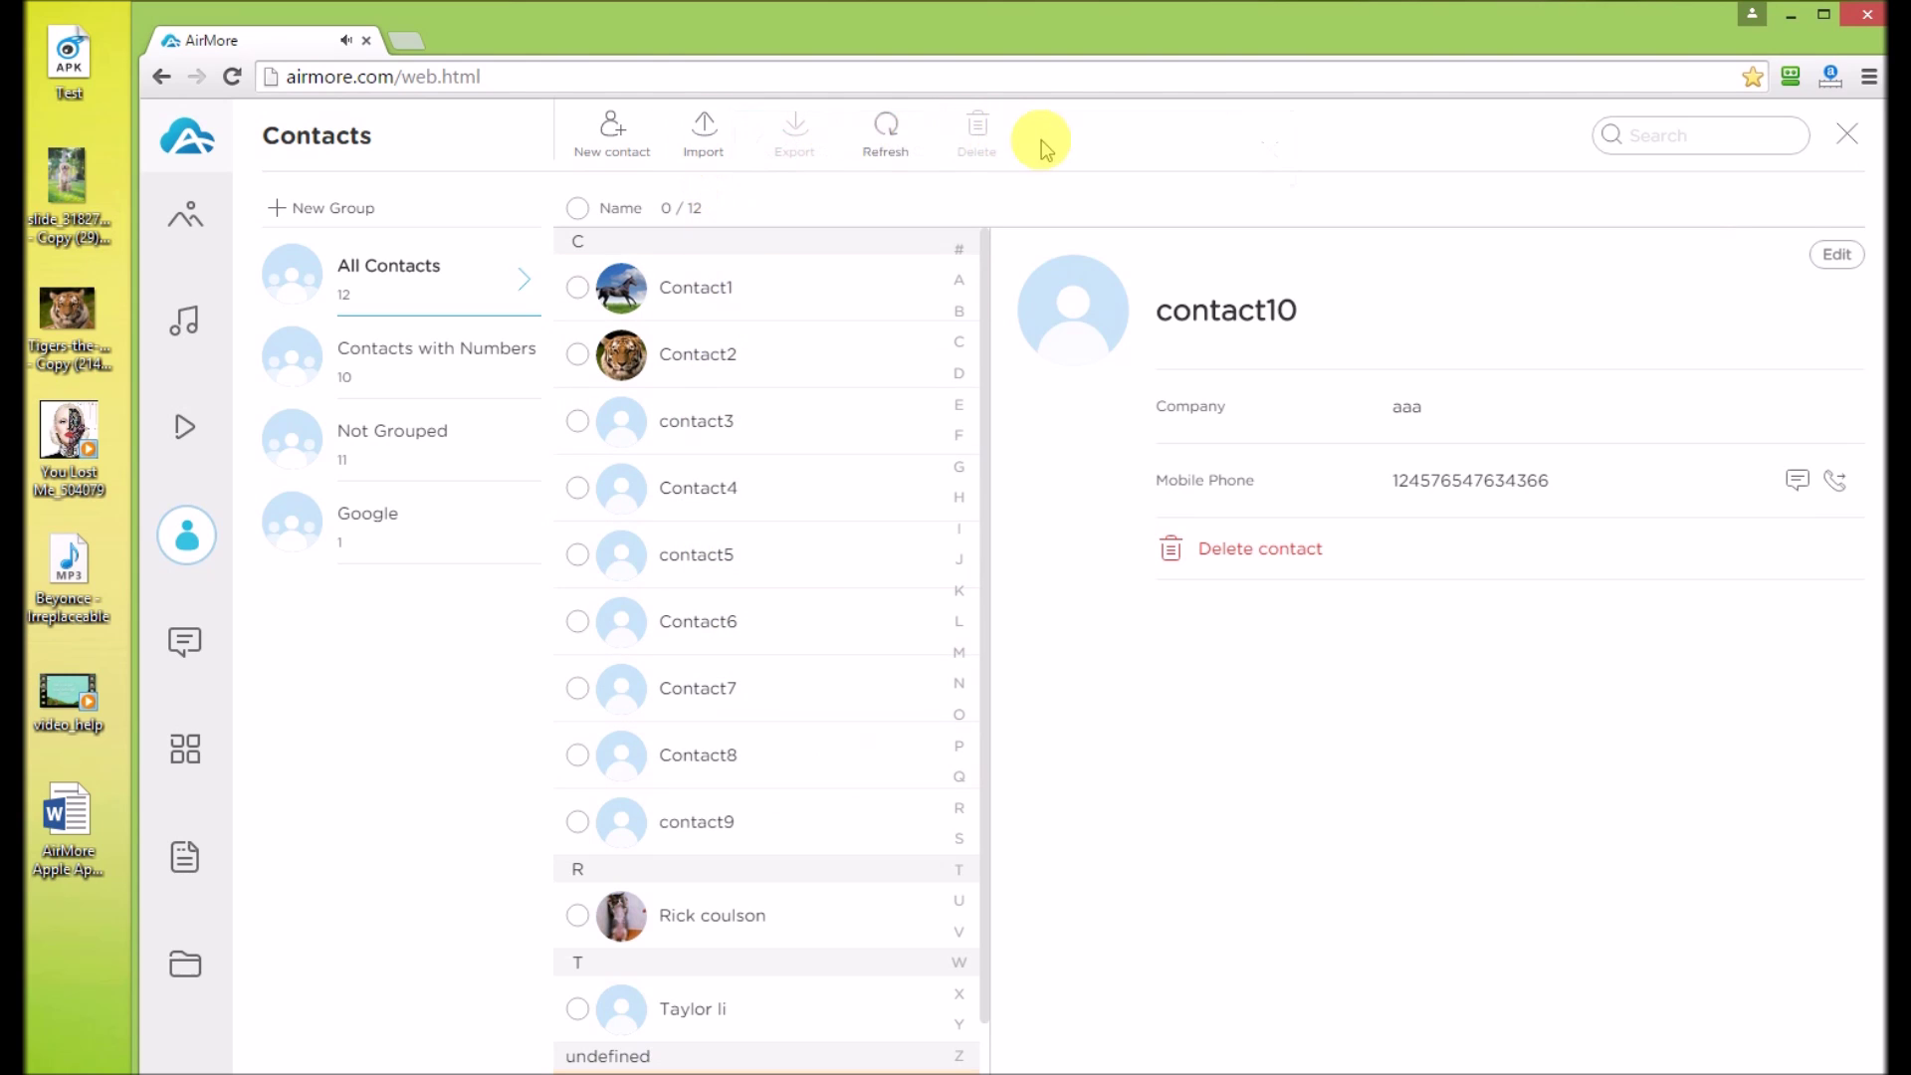
- Refresh the contact list, view Contact1's details, and go to Messages
click(885, 154)
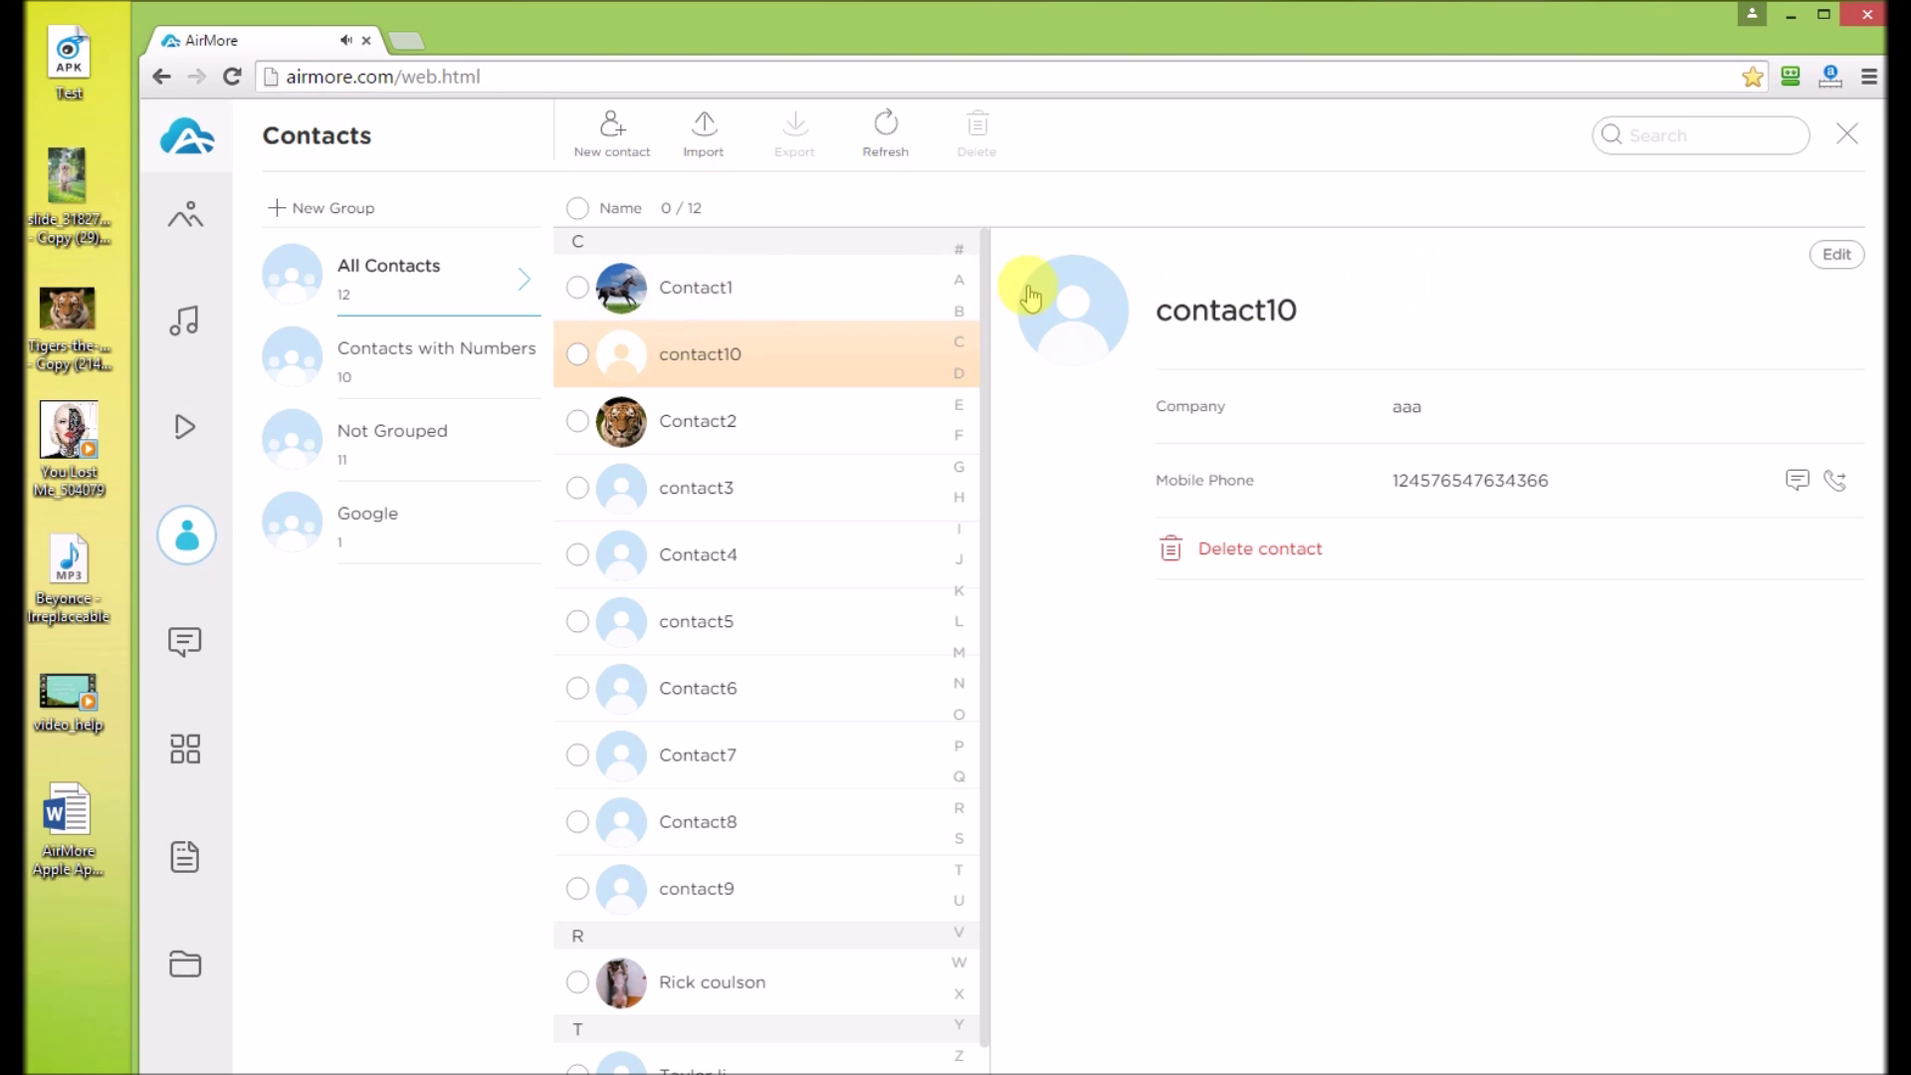
click(725, 295)
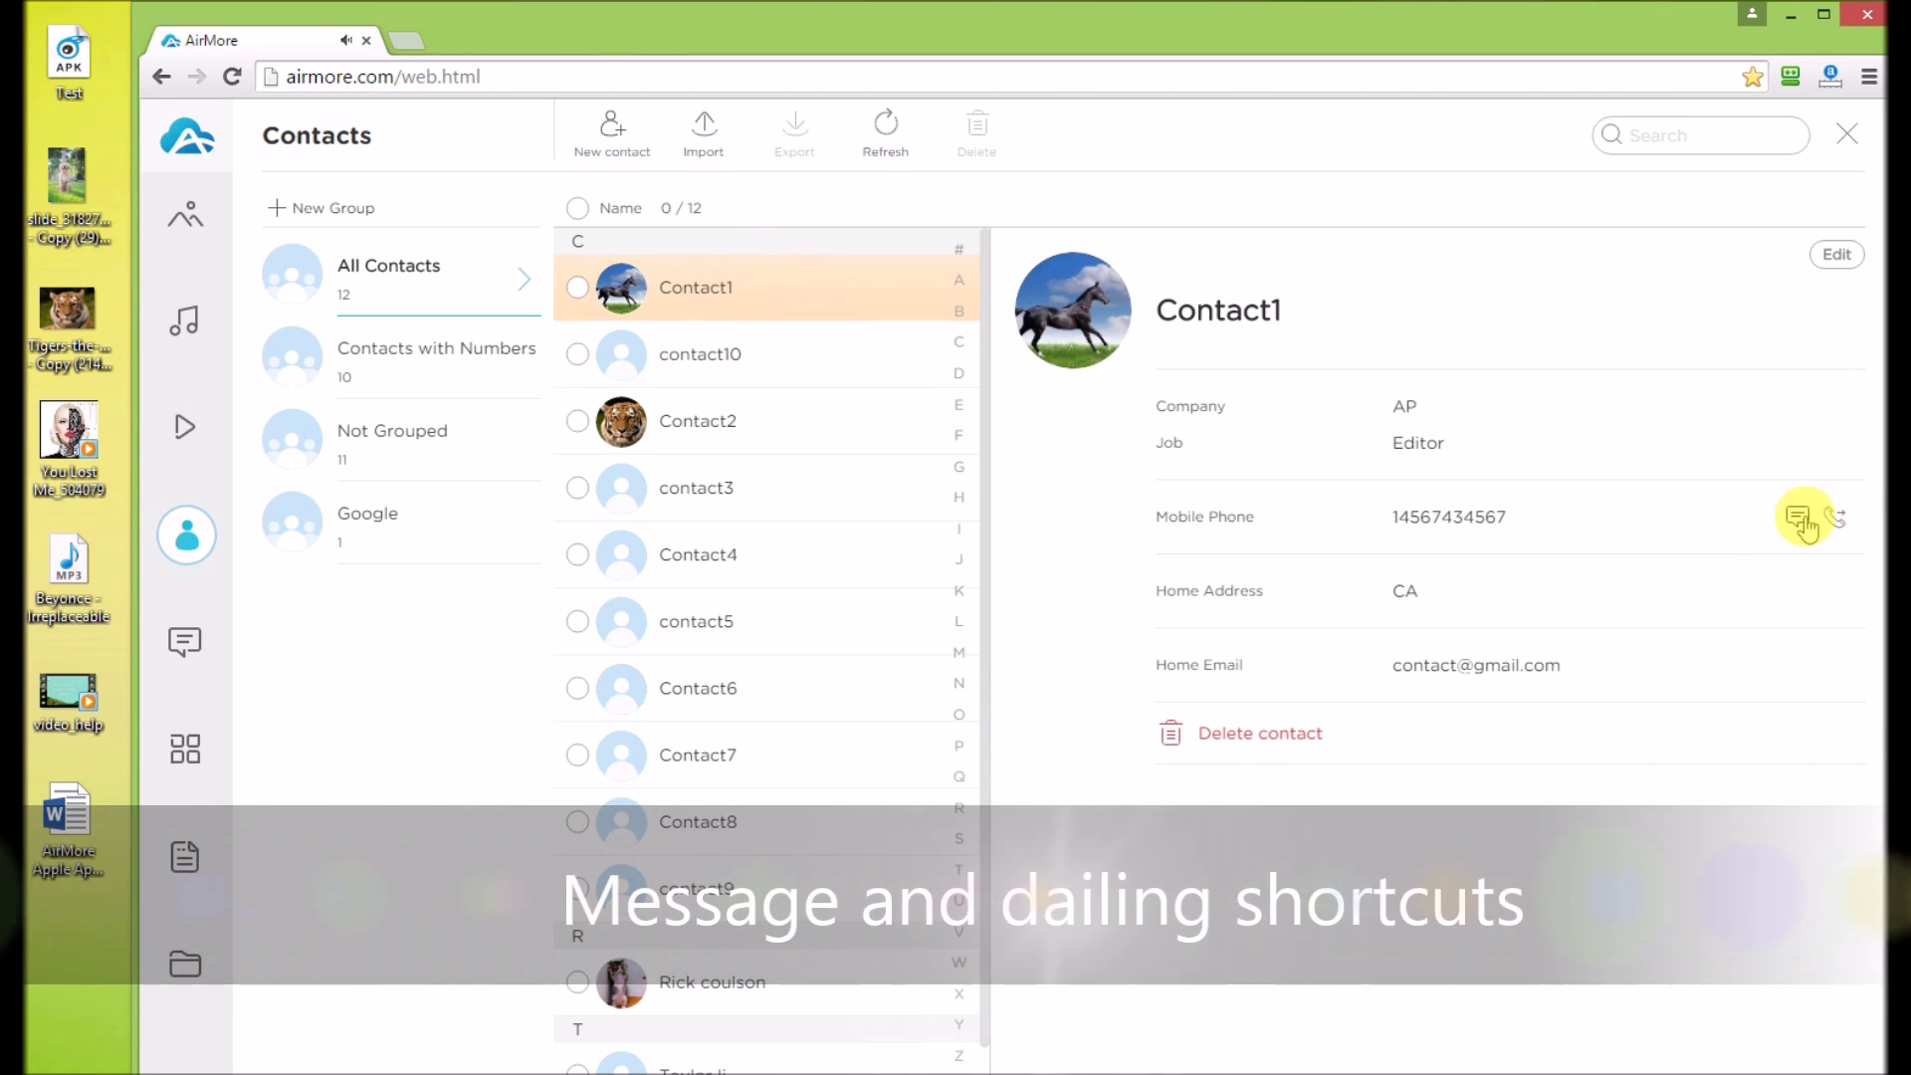
click(189, 642)
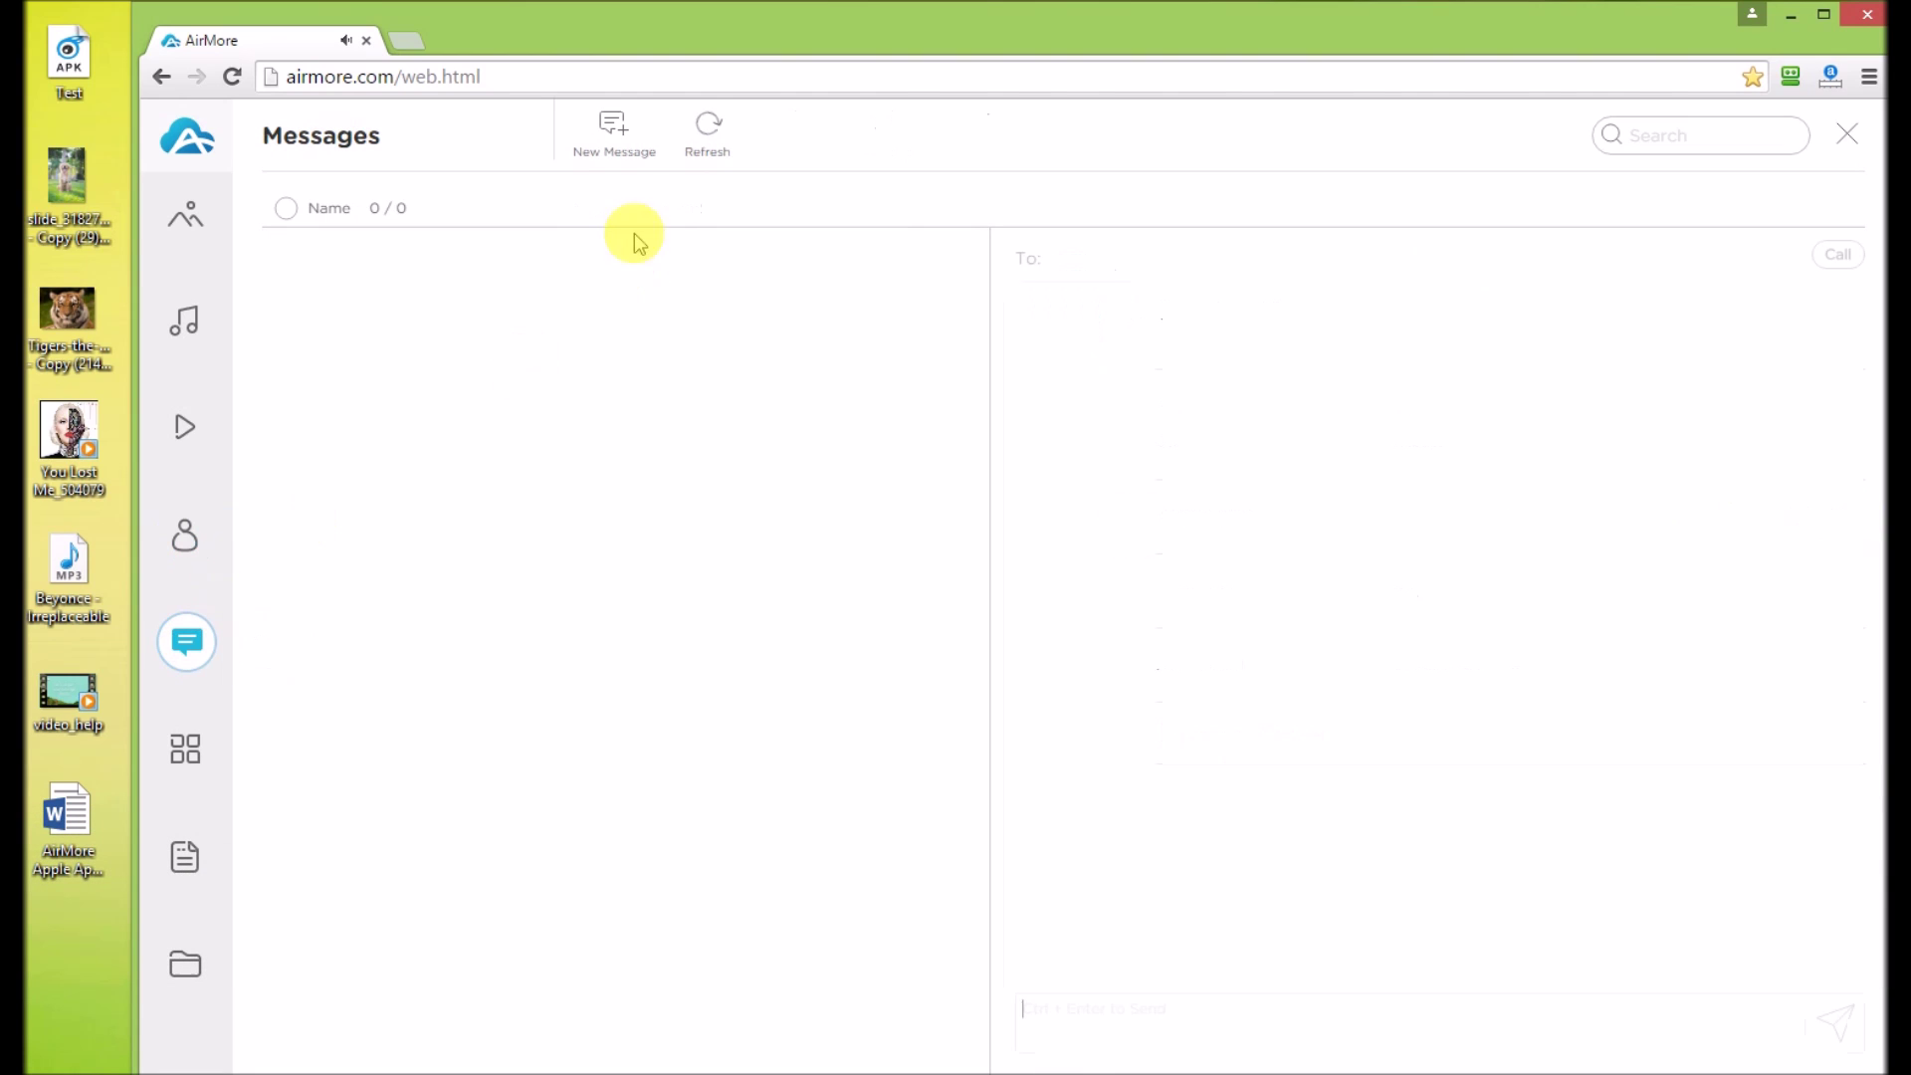
click(625, 147)
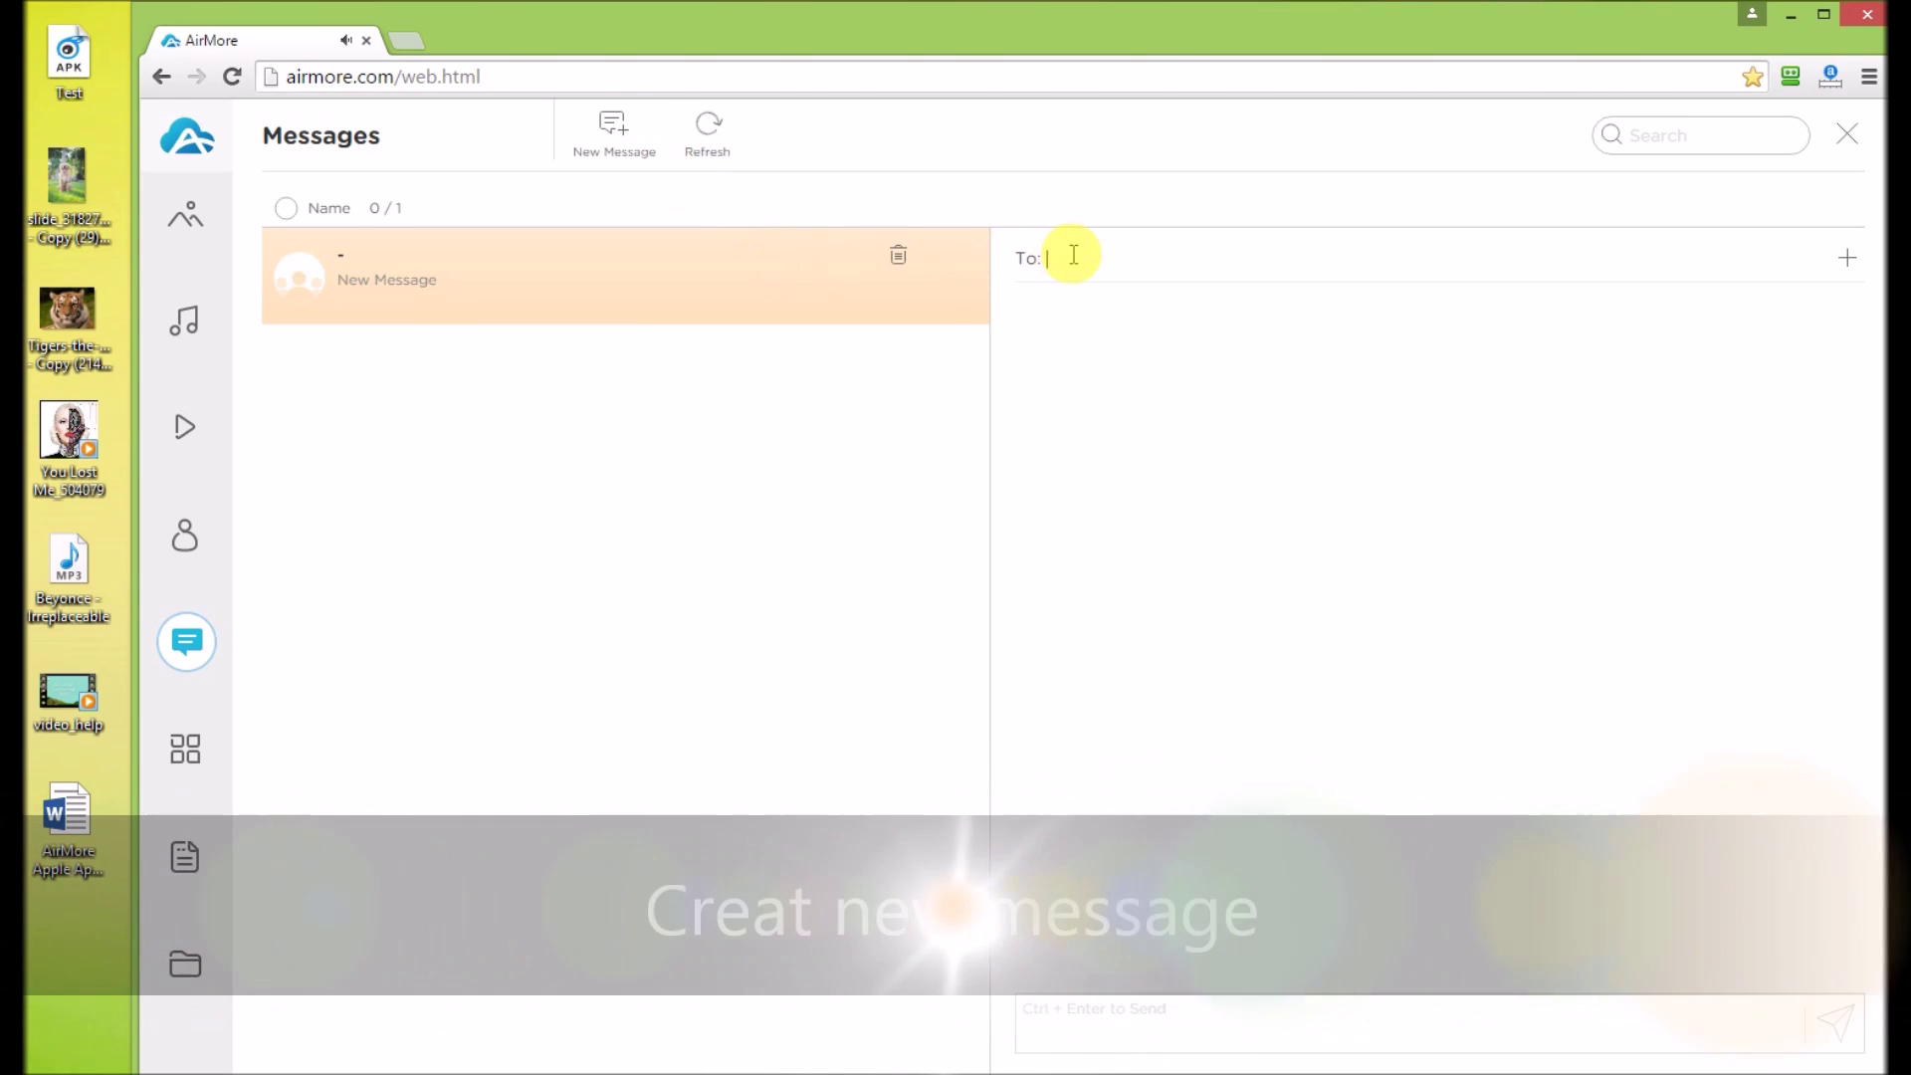
click(1850, 262)
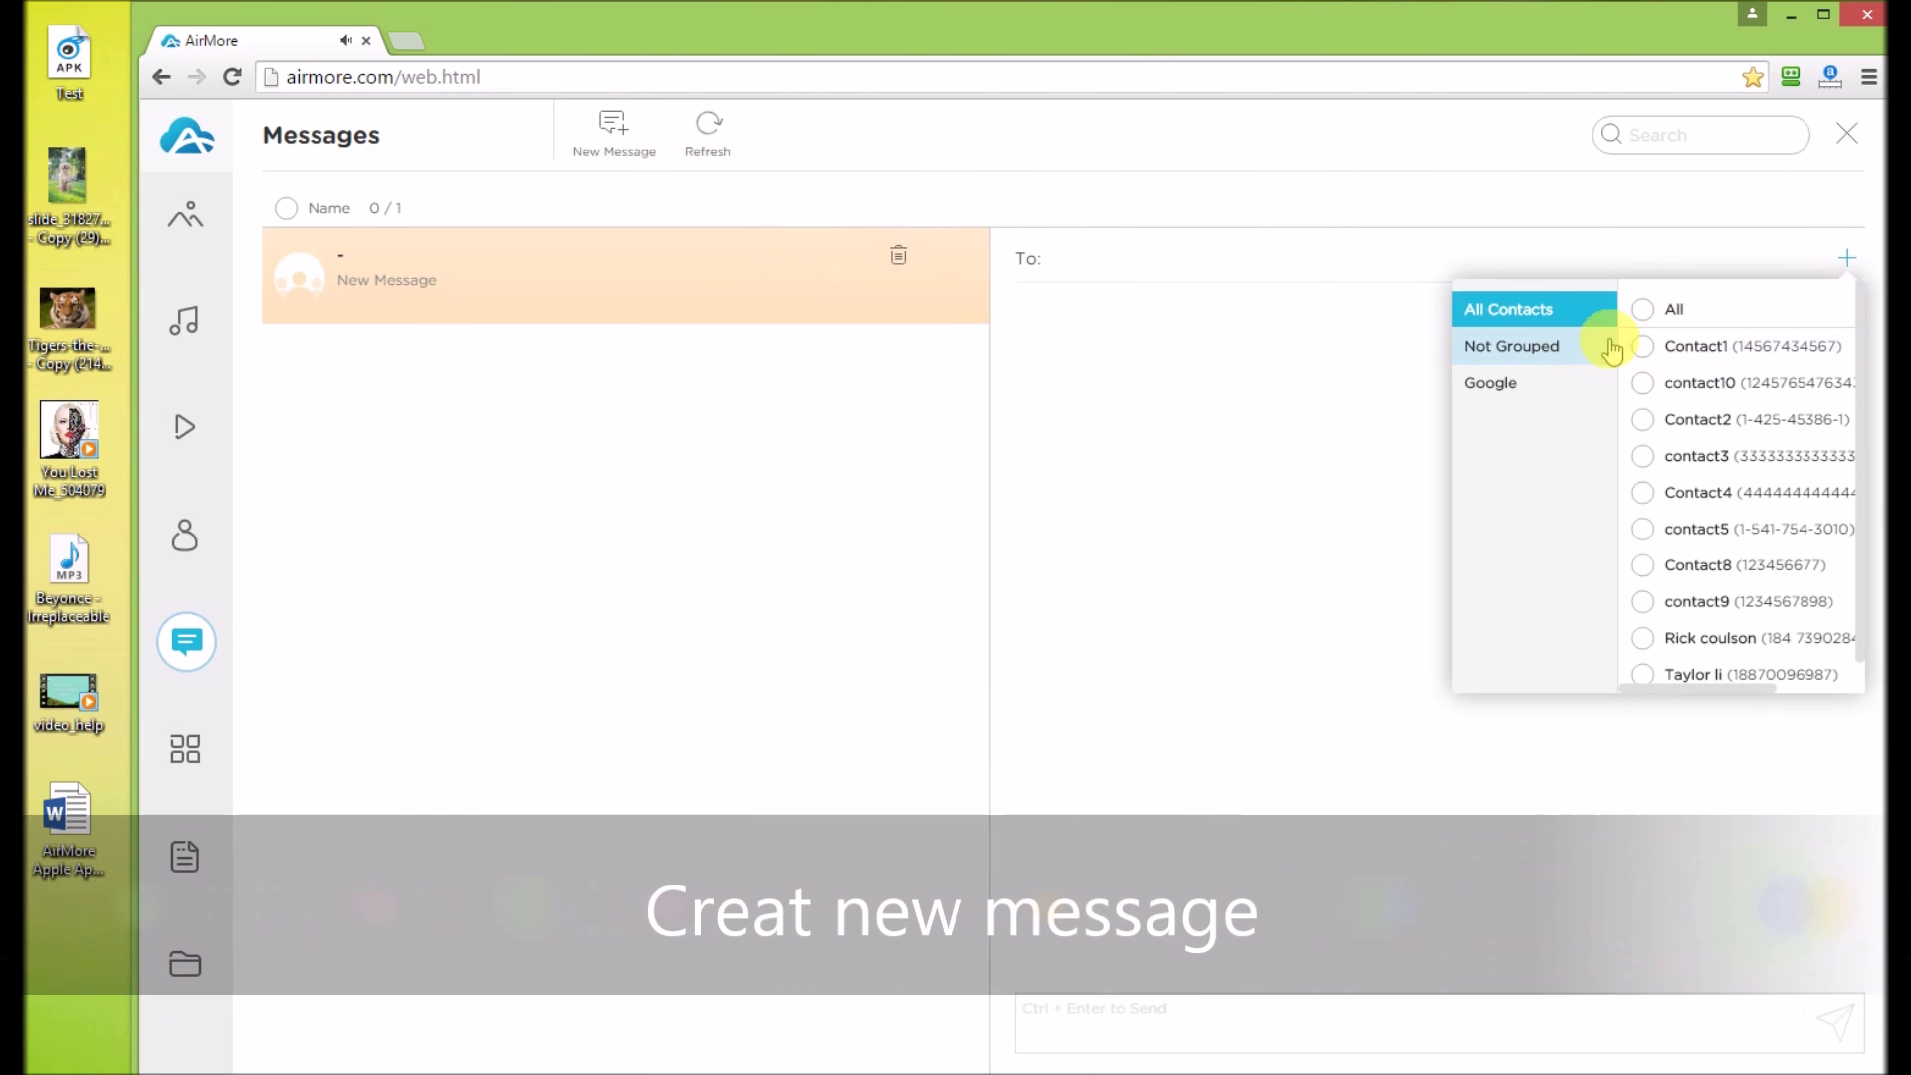
click(1646, 313)
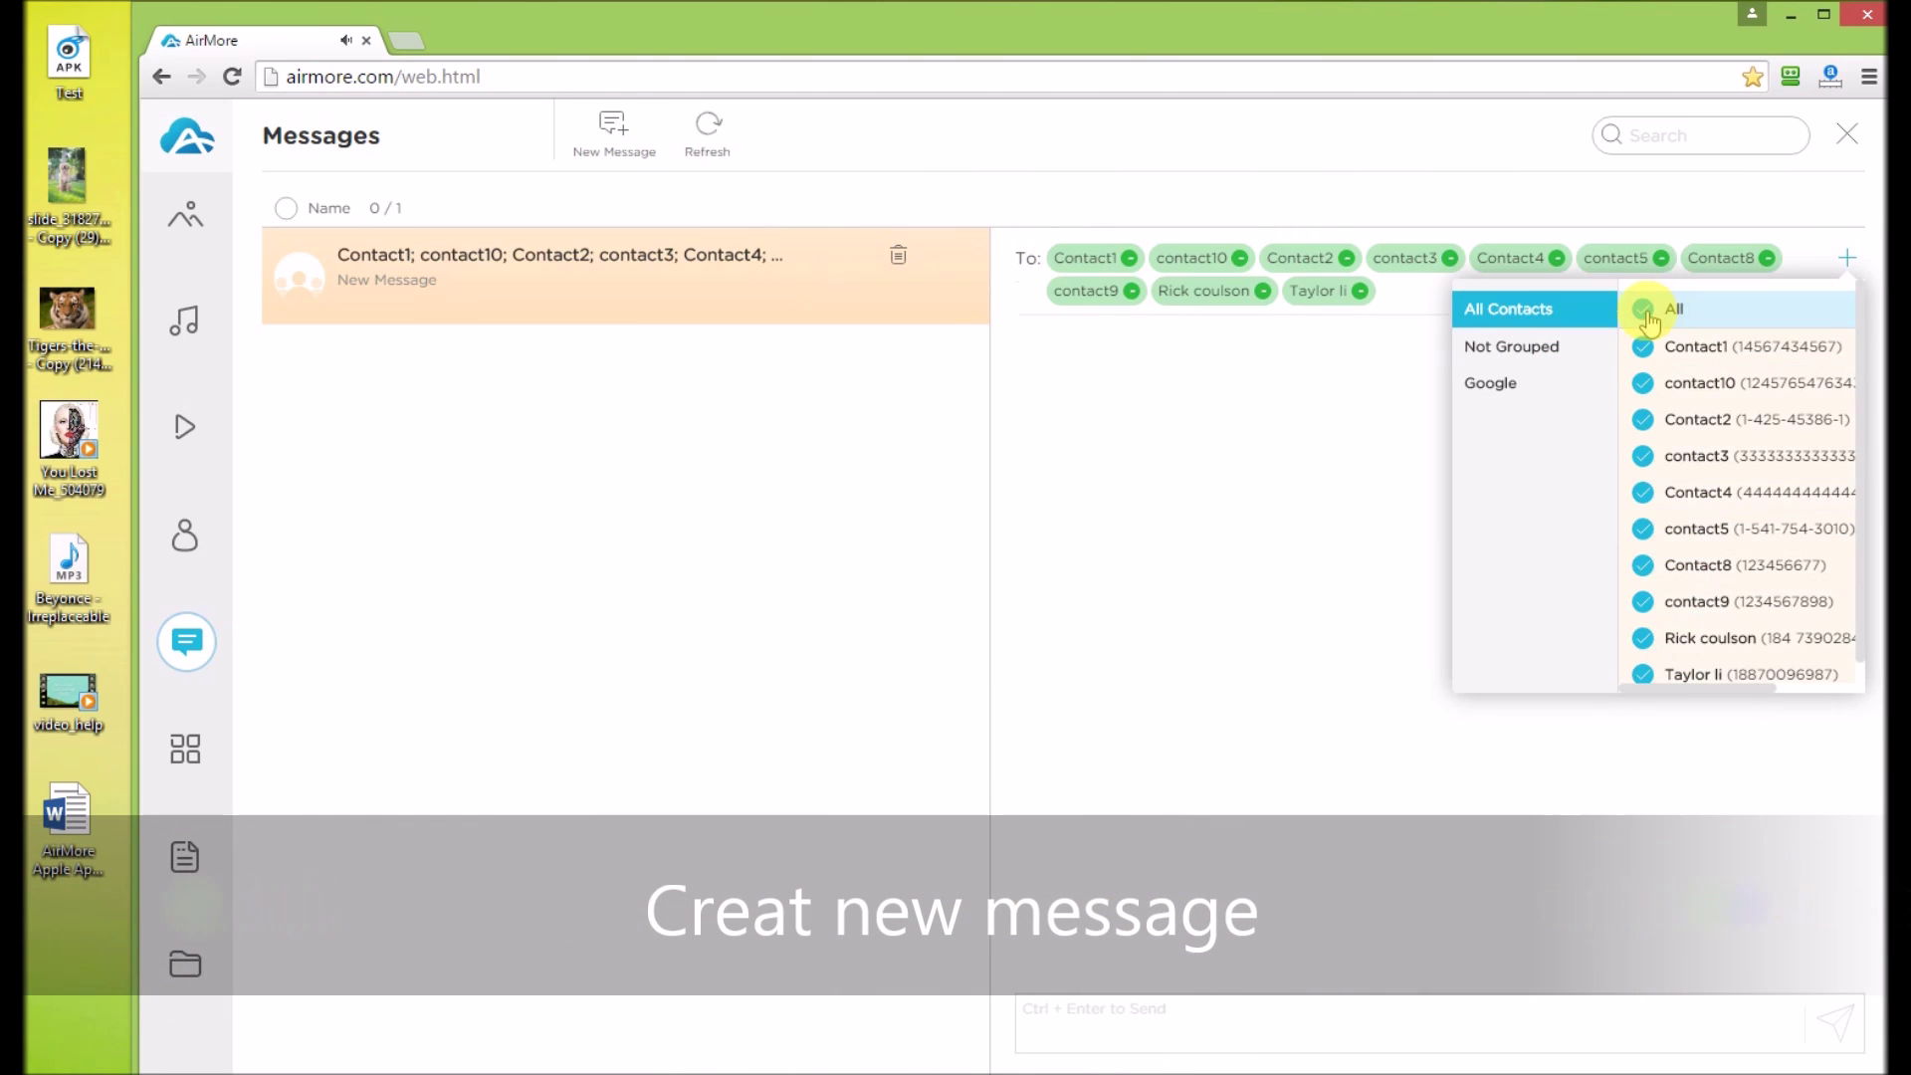
click(1648, 316)
click(1505, 359)
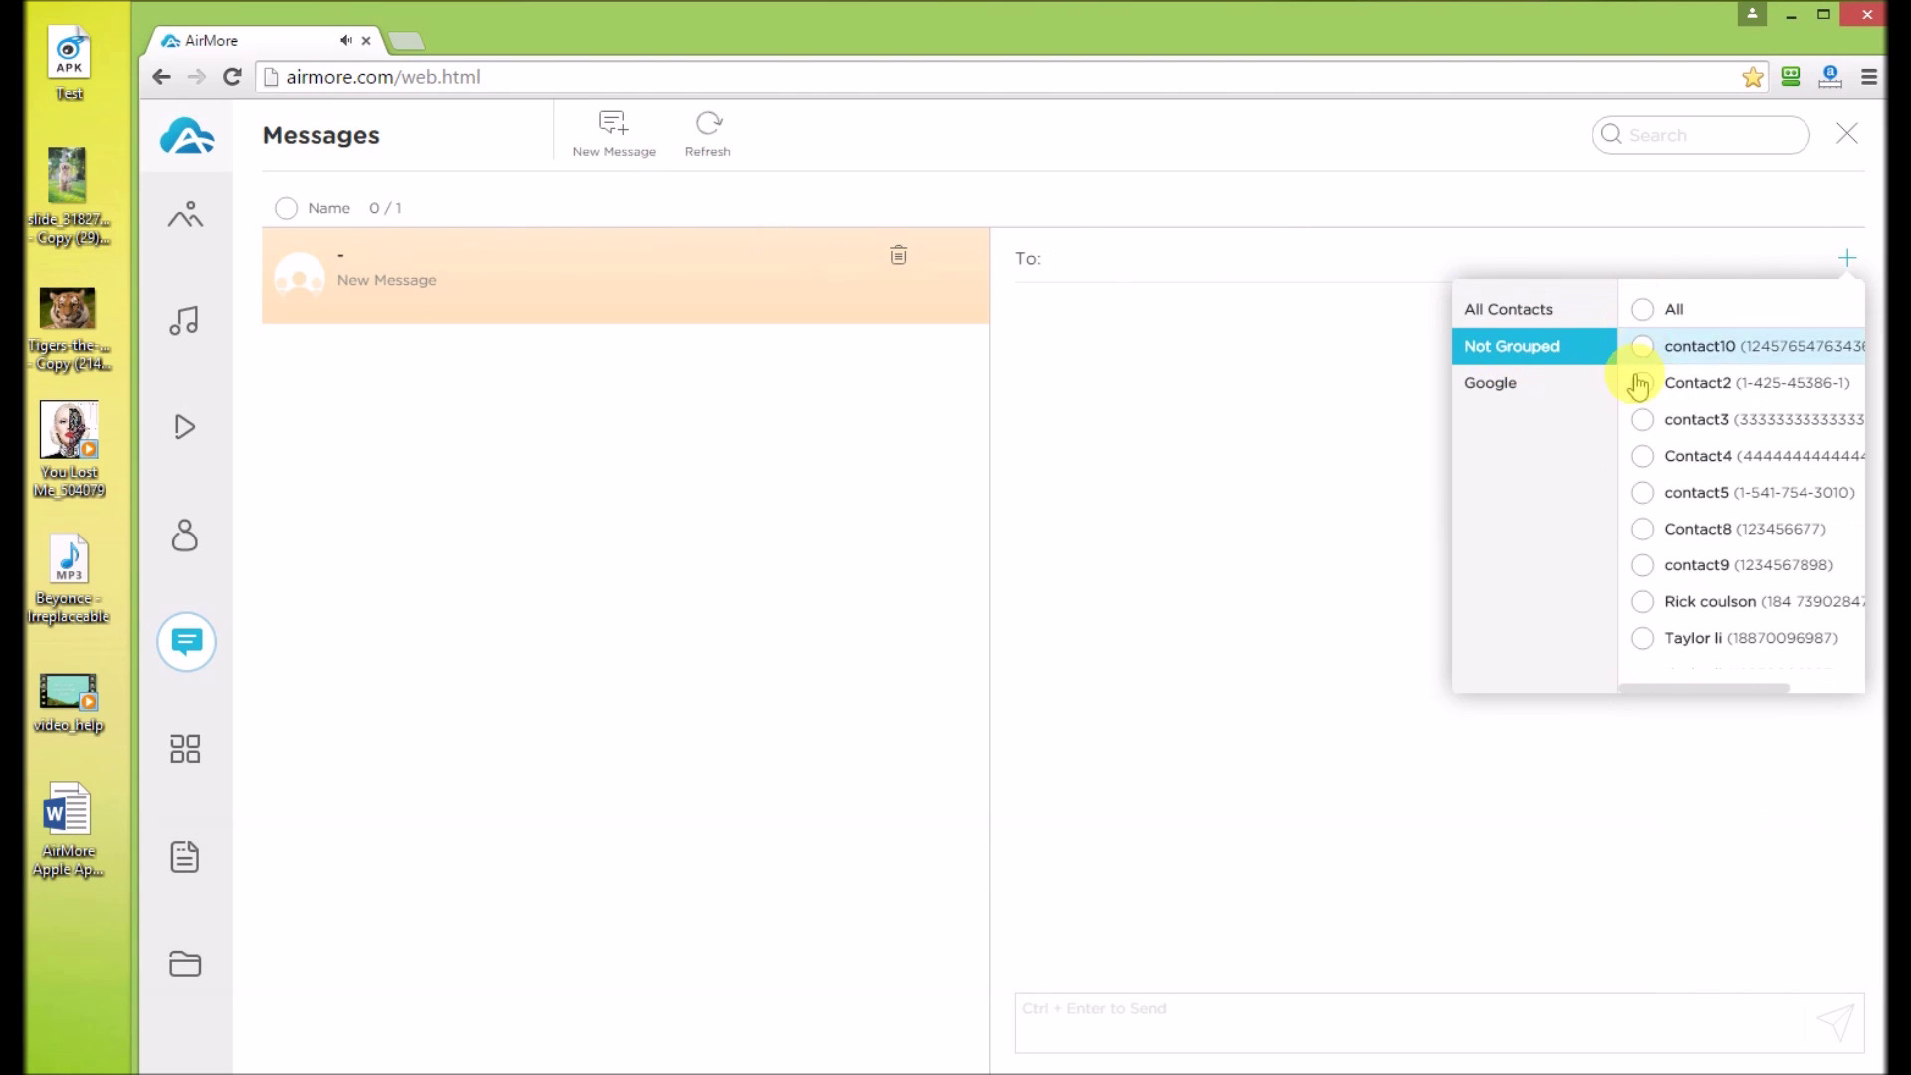
click(1590, 385)
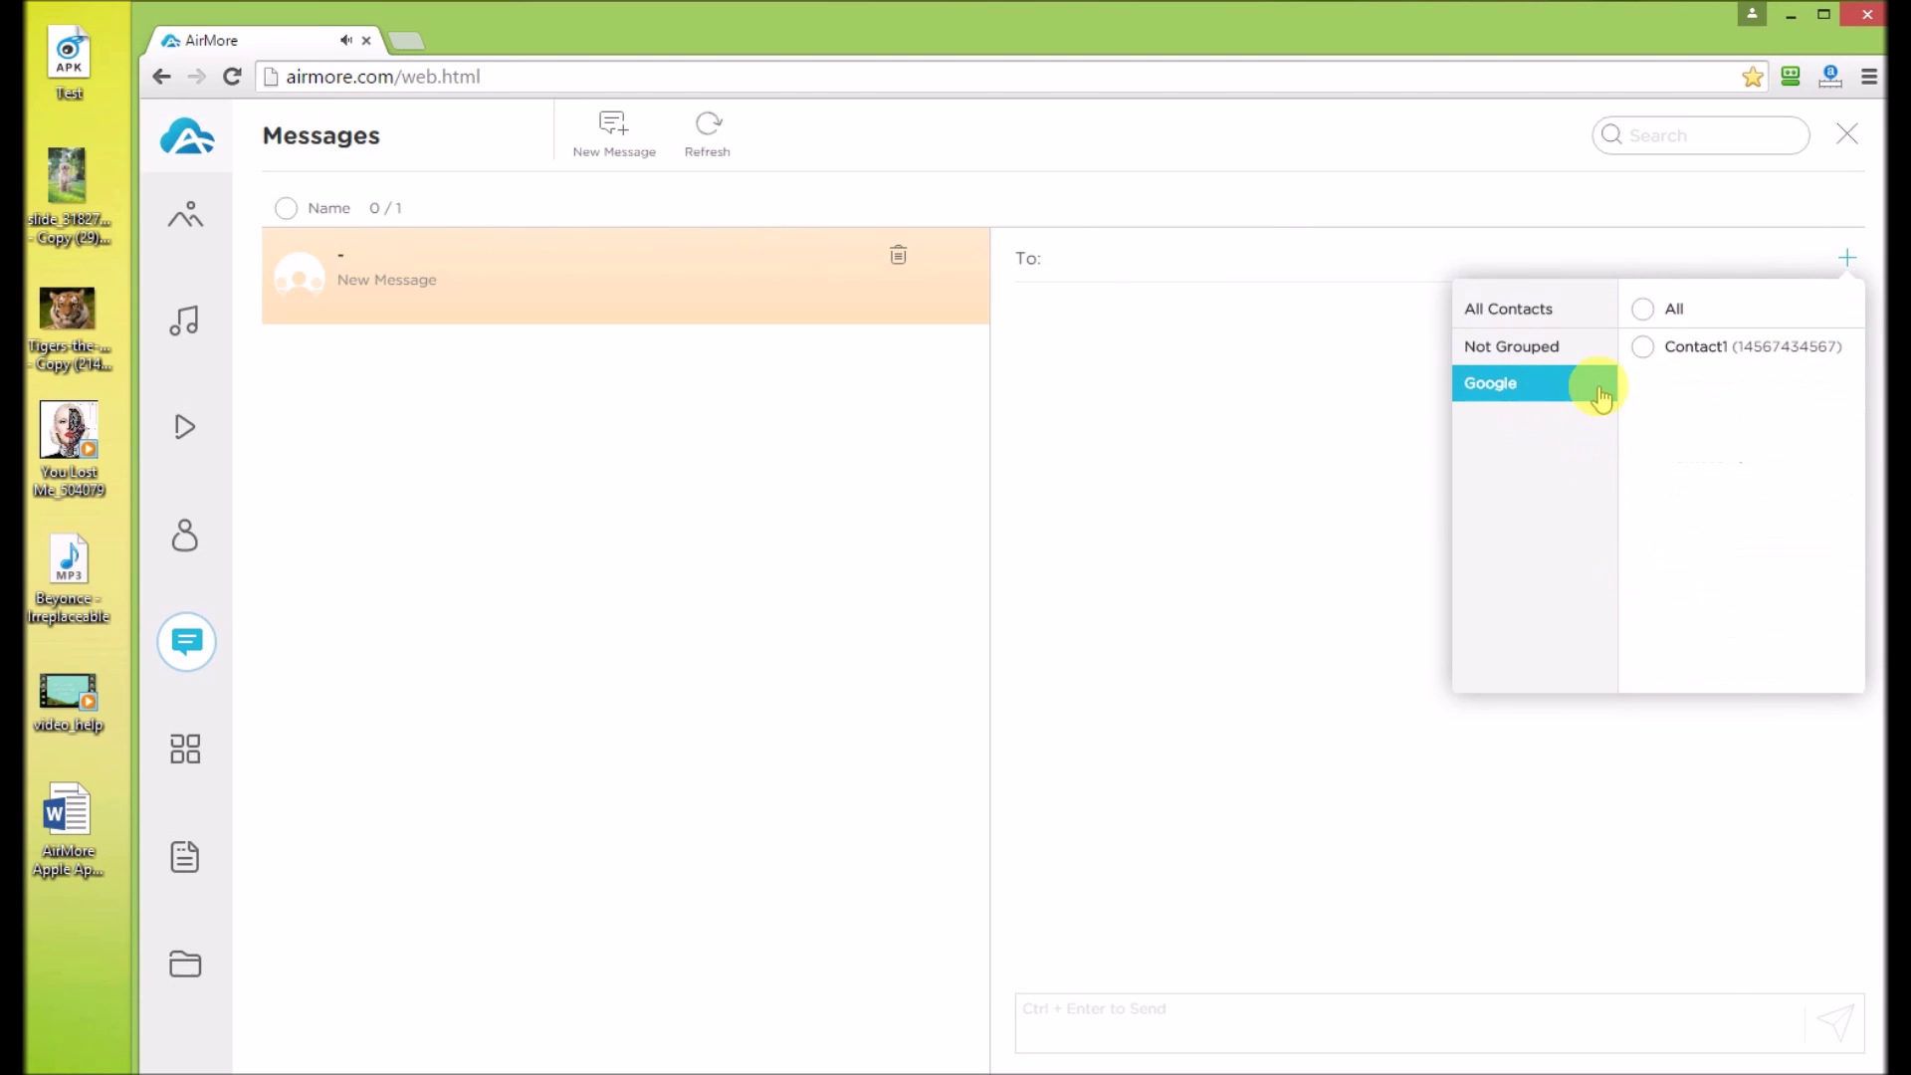
click(1503, 317)
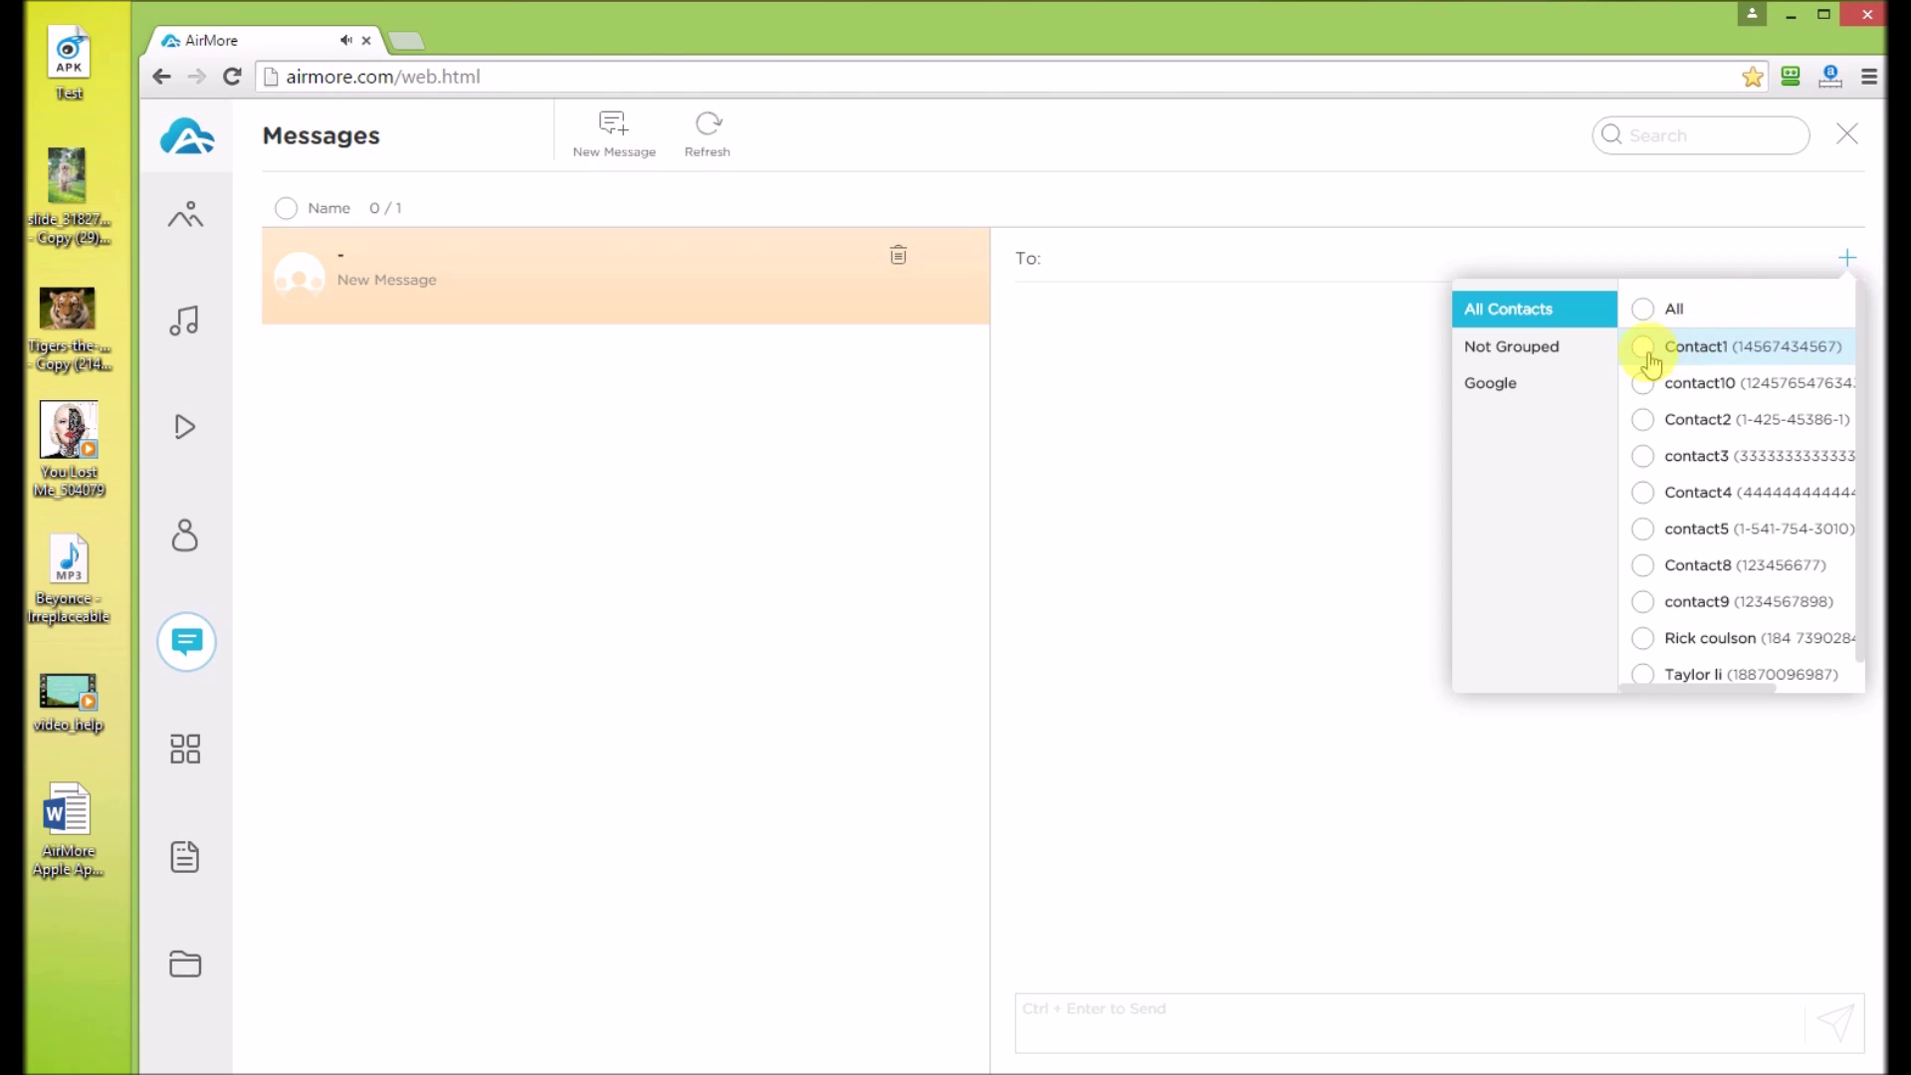
click(1643, 638)
click(1075, 340)
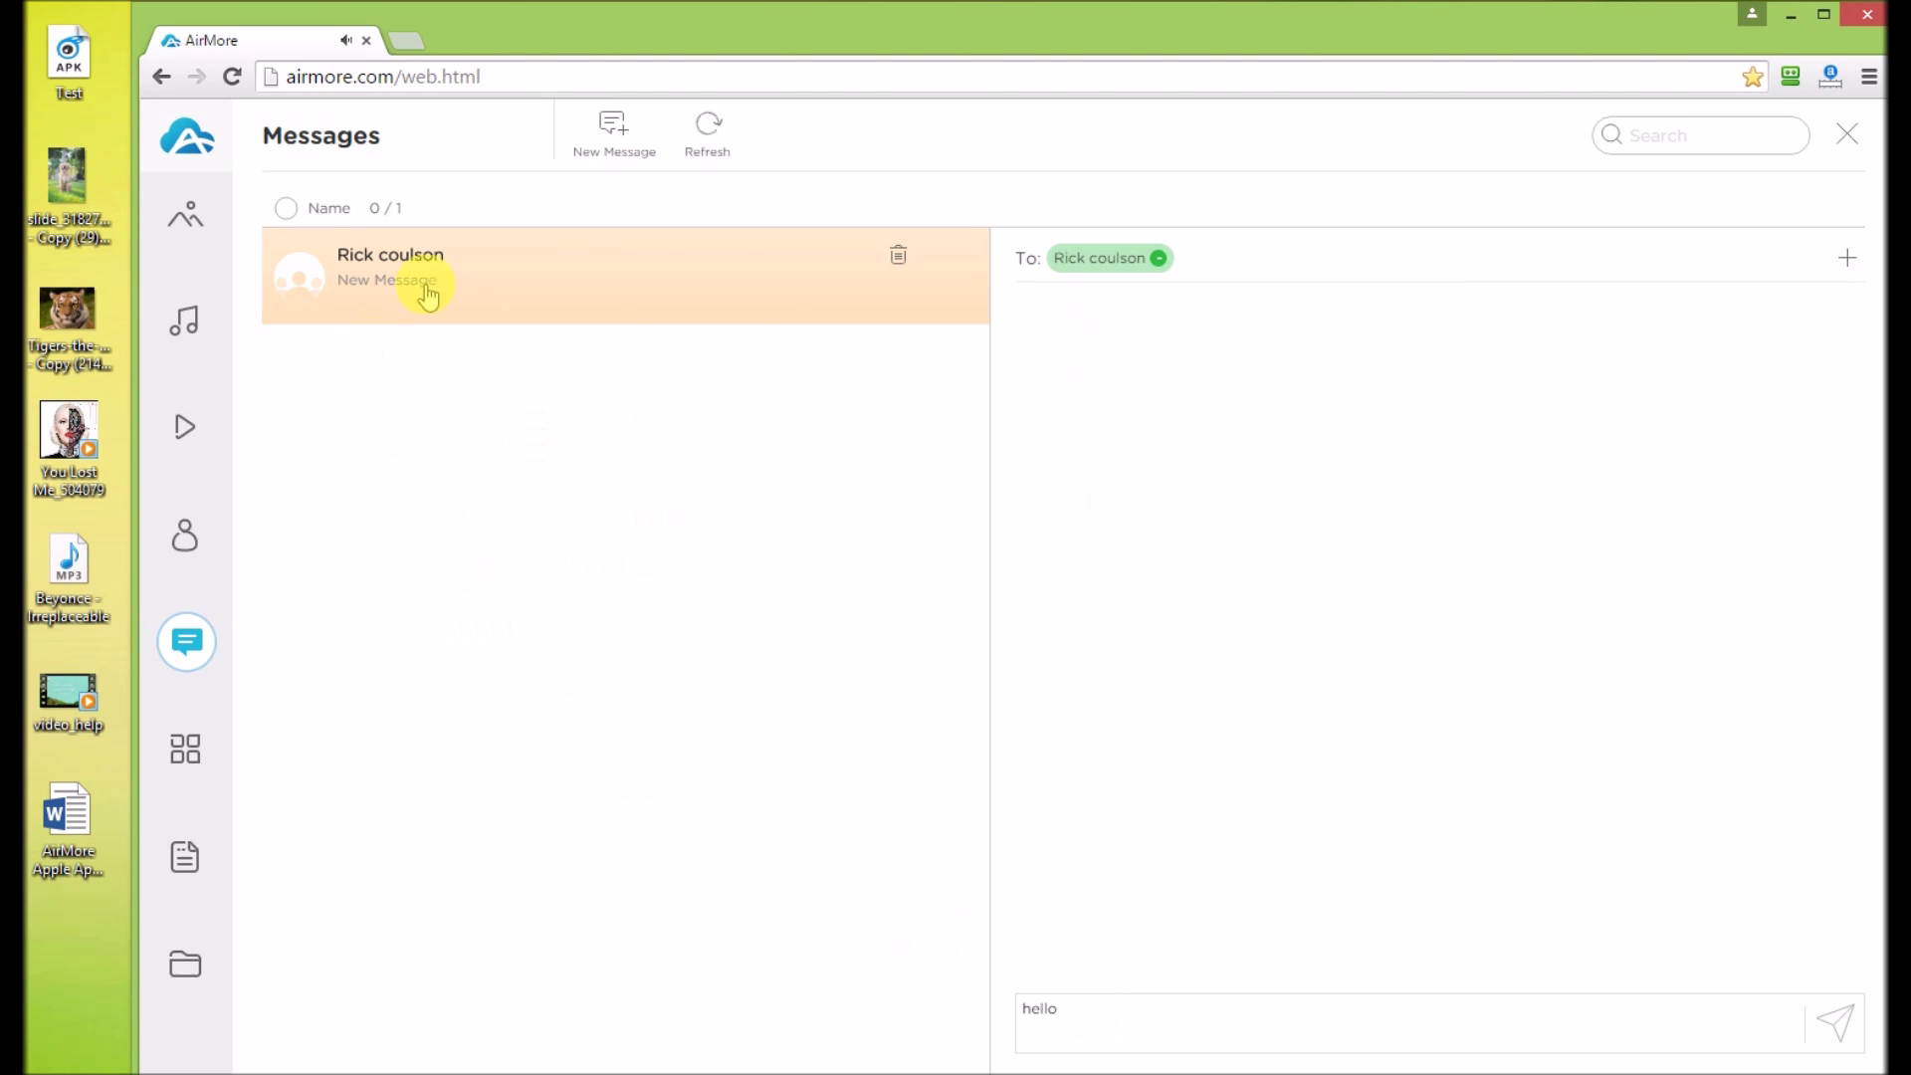
click(900, 261)
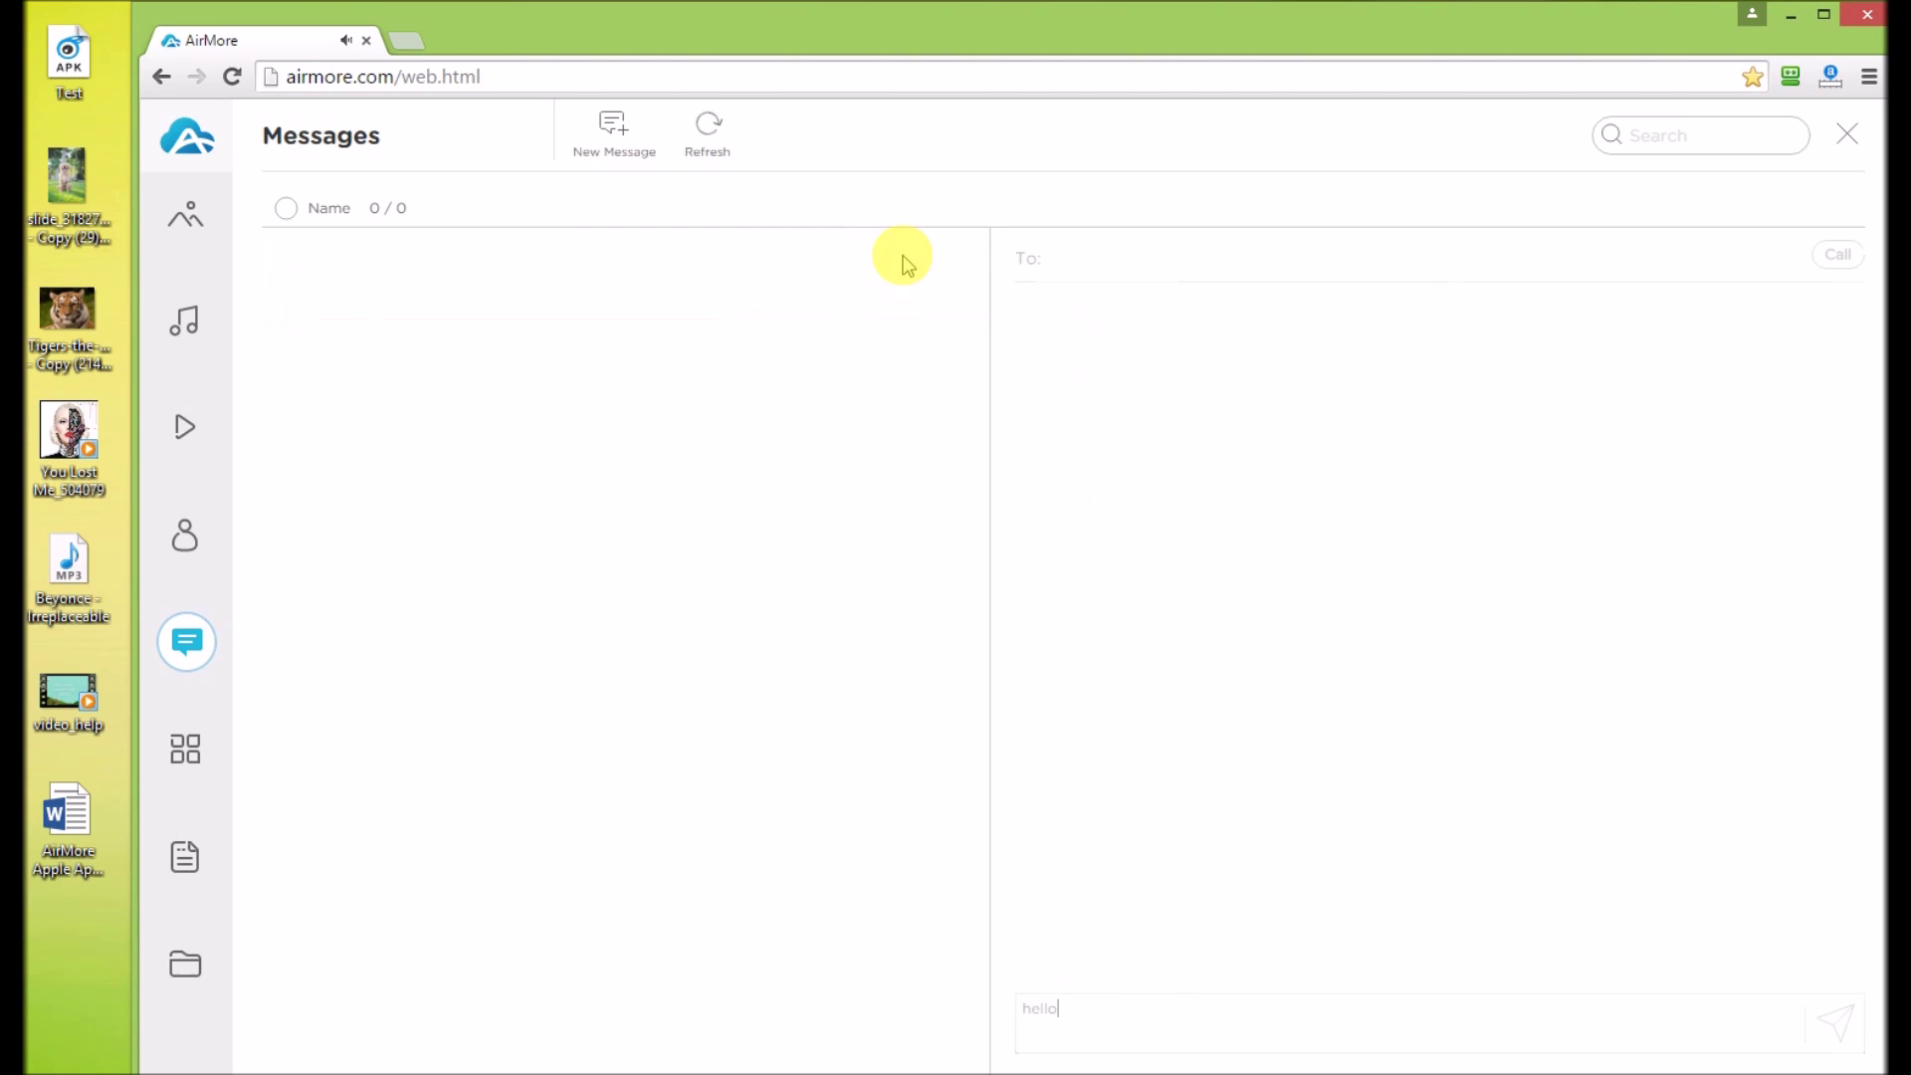
click(188, 756)
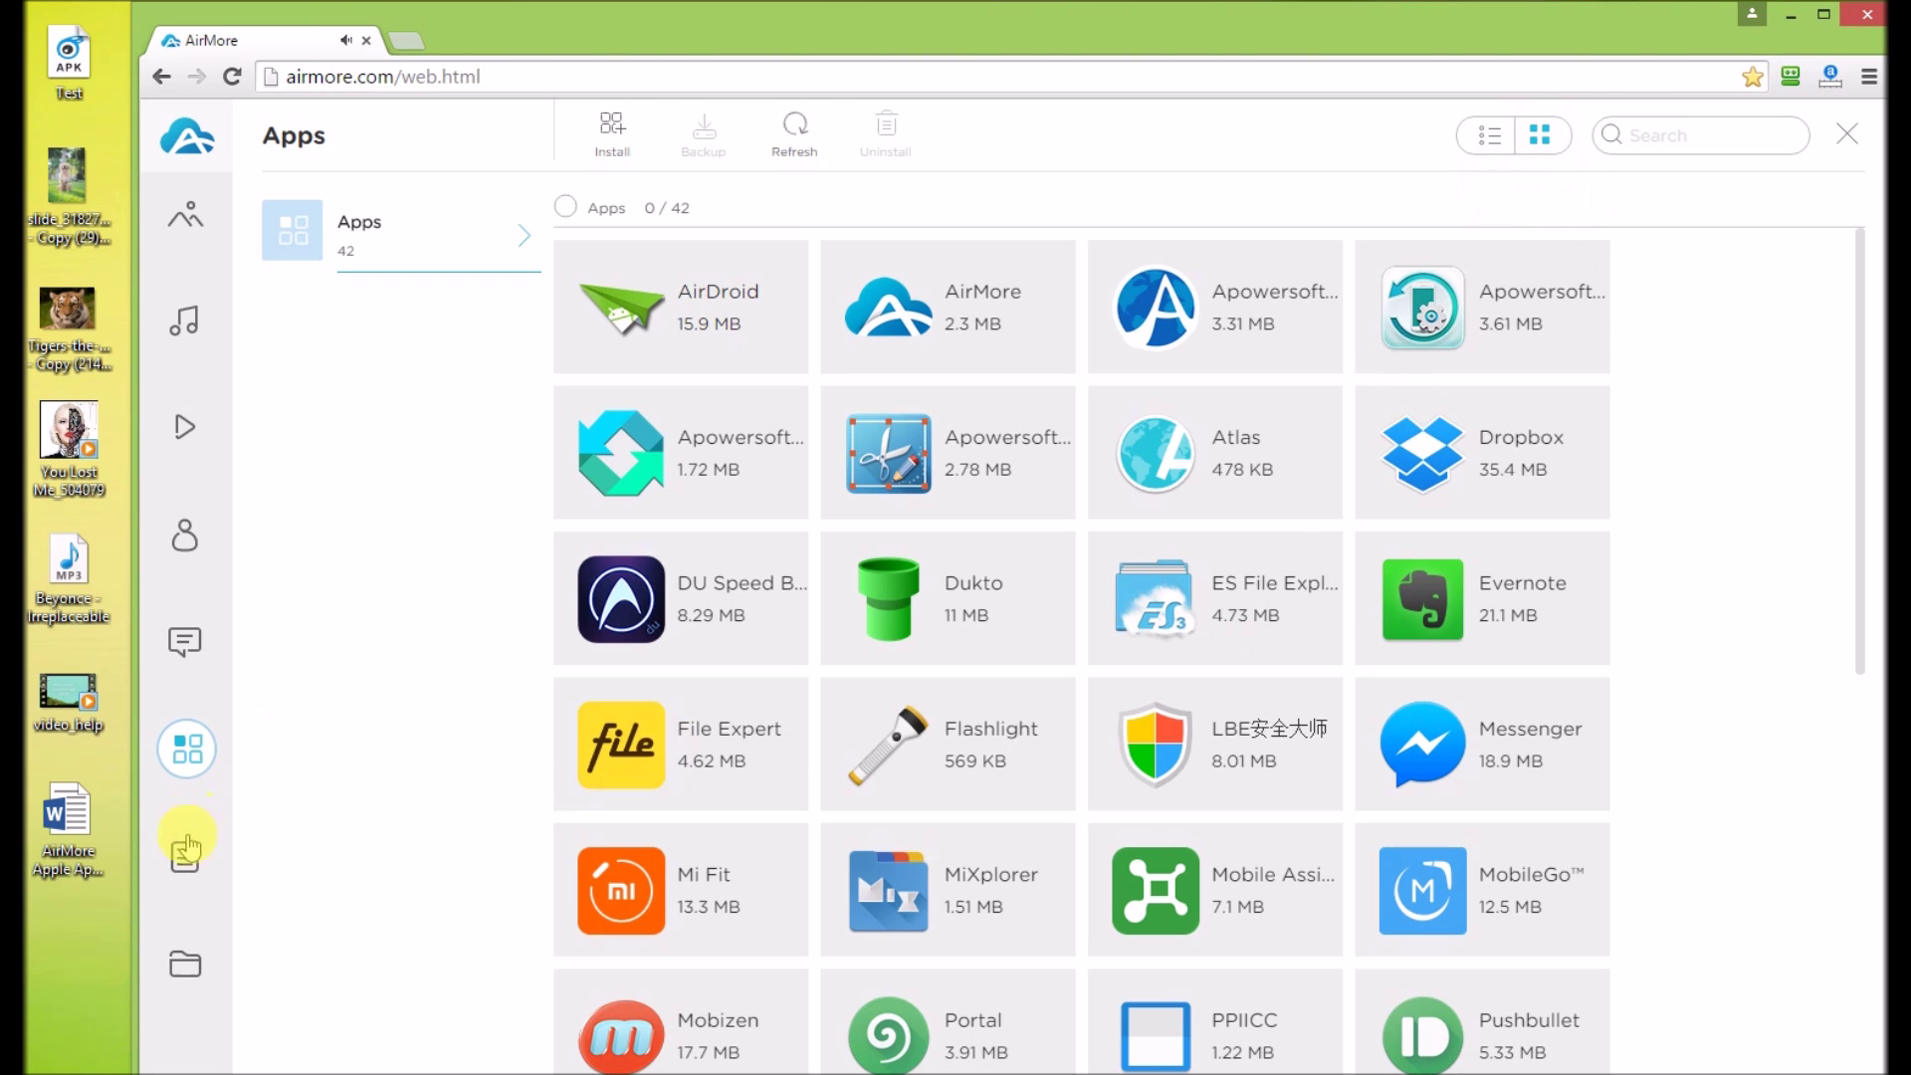
- Drag Test.apk into the app grid to install it, then go to Documents
drag(69, 54, 824, 520)
click(190, 858)
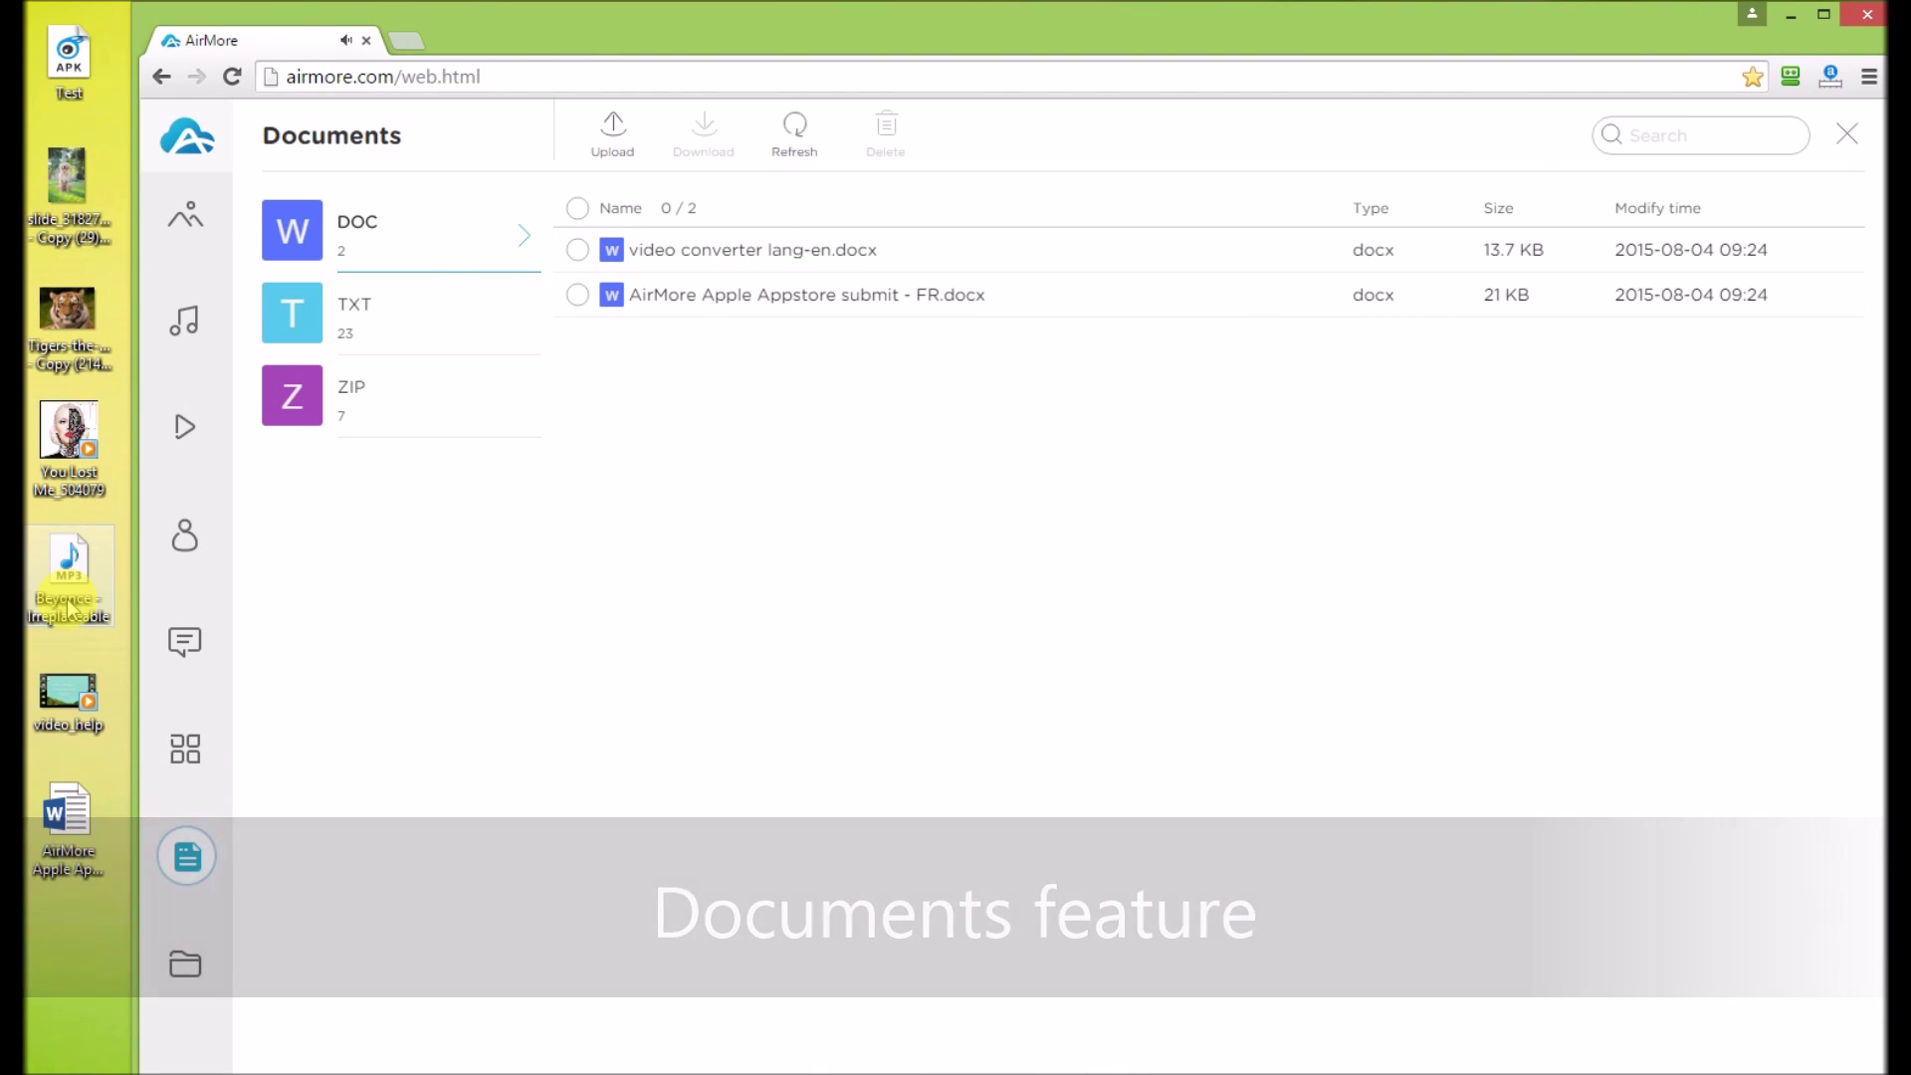
- Import the 'AirMore Apple Appstore submit - FR' Word document into DOC, then go to Files
drag(56, 839, 909, 517)
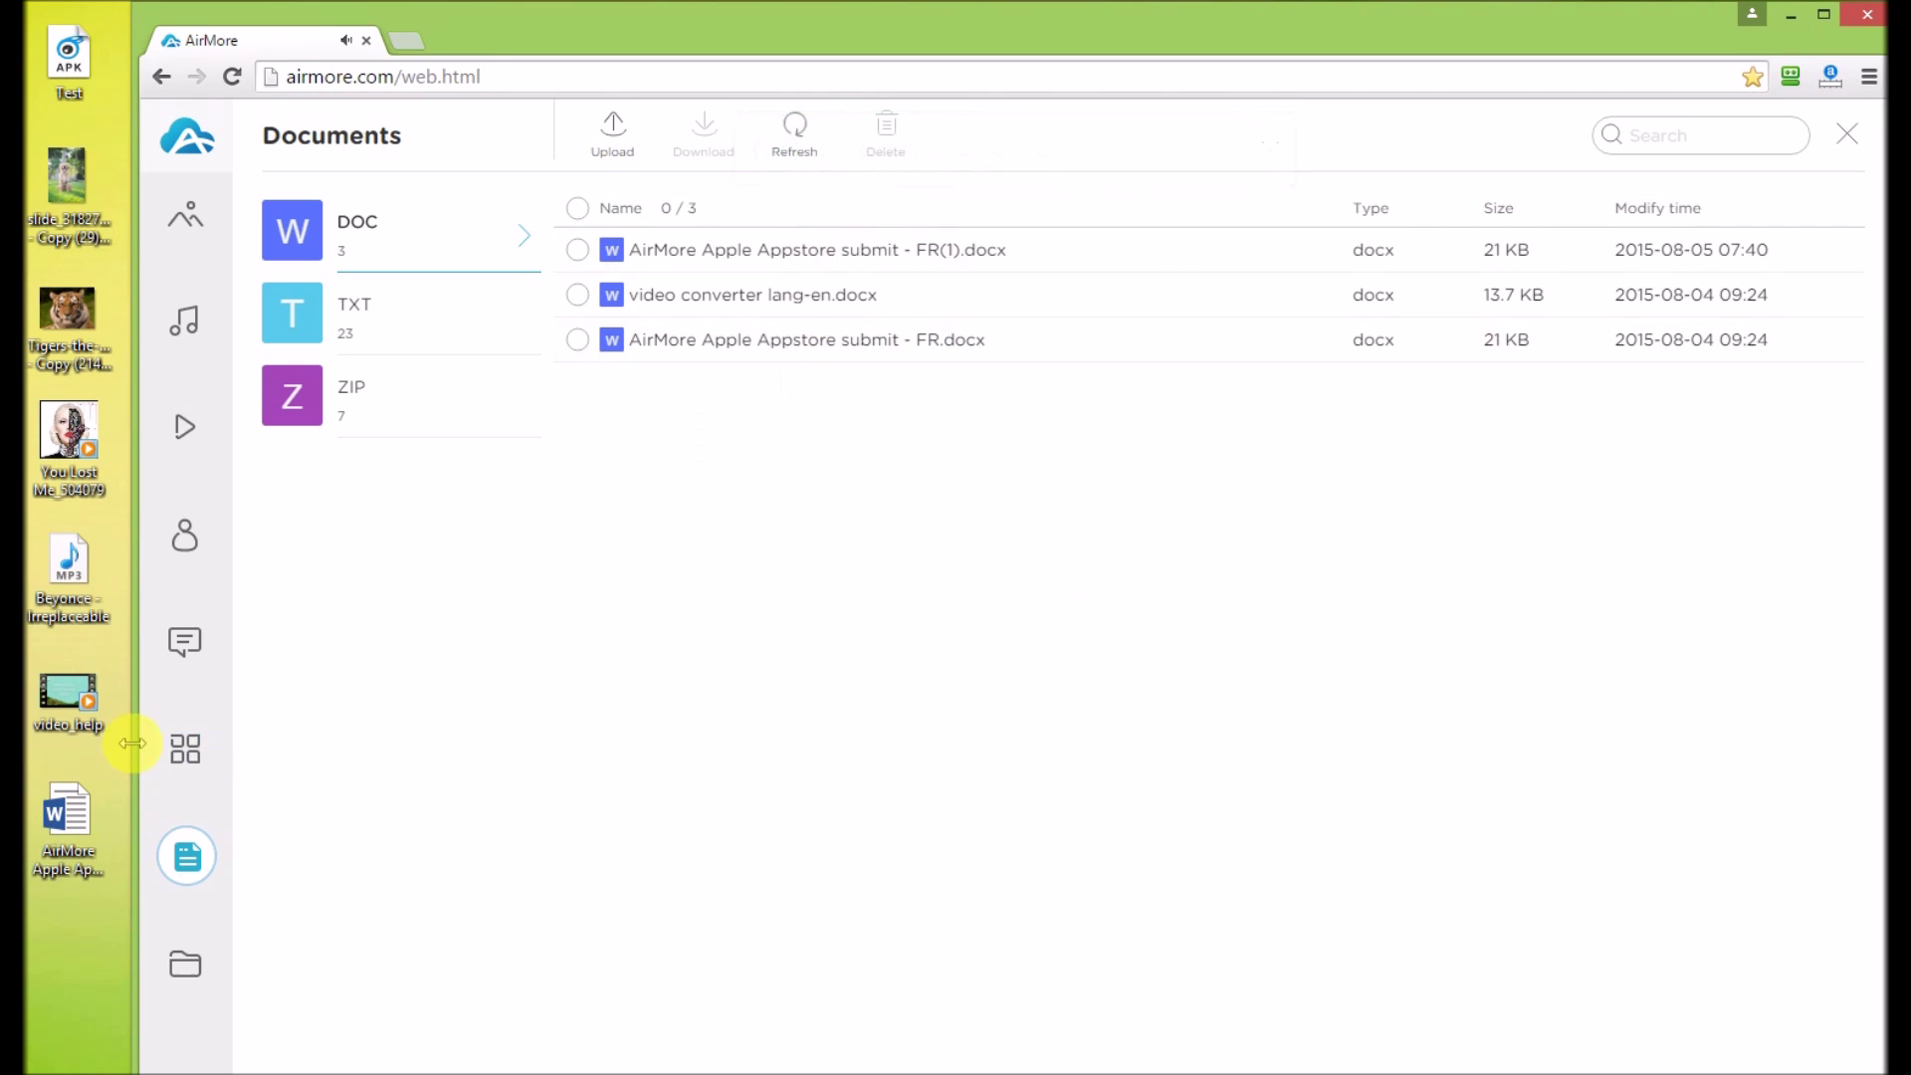
click(189, 963)
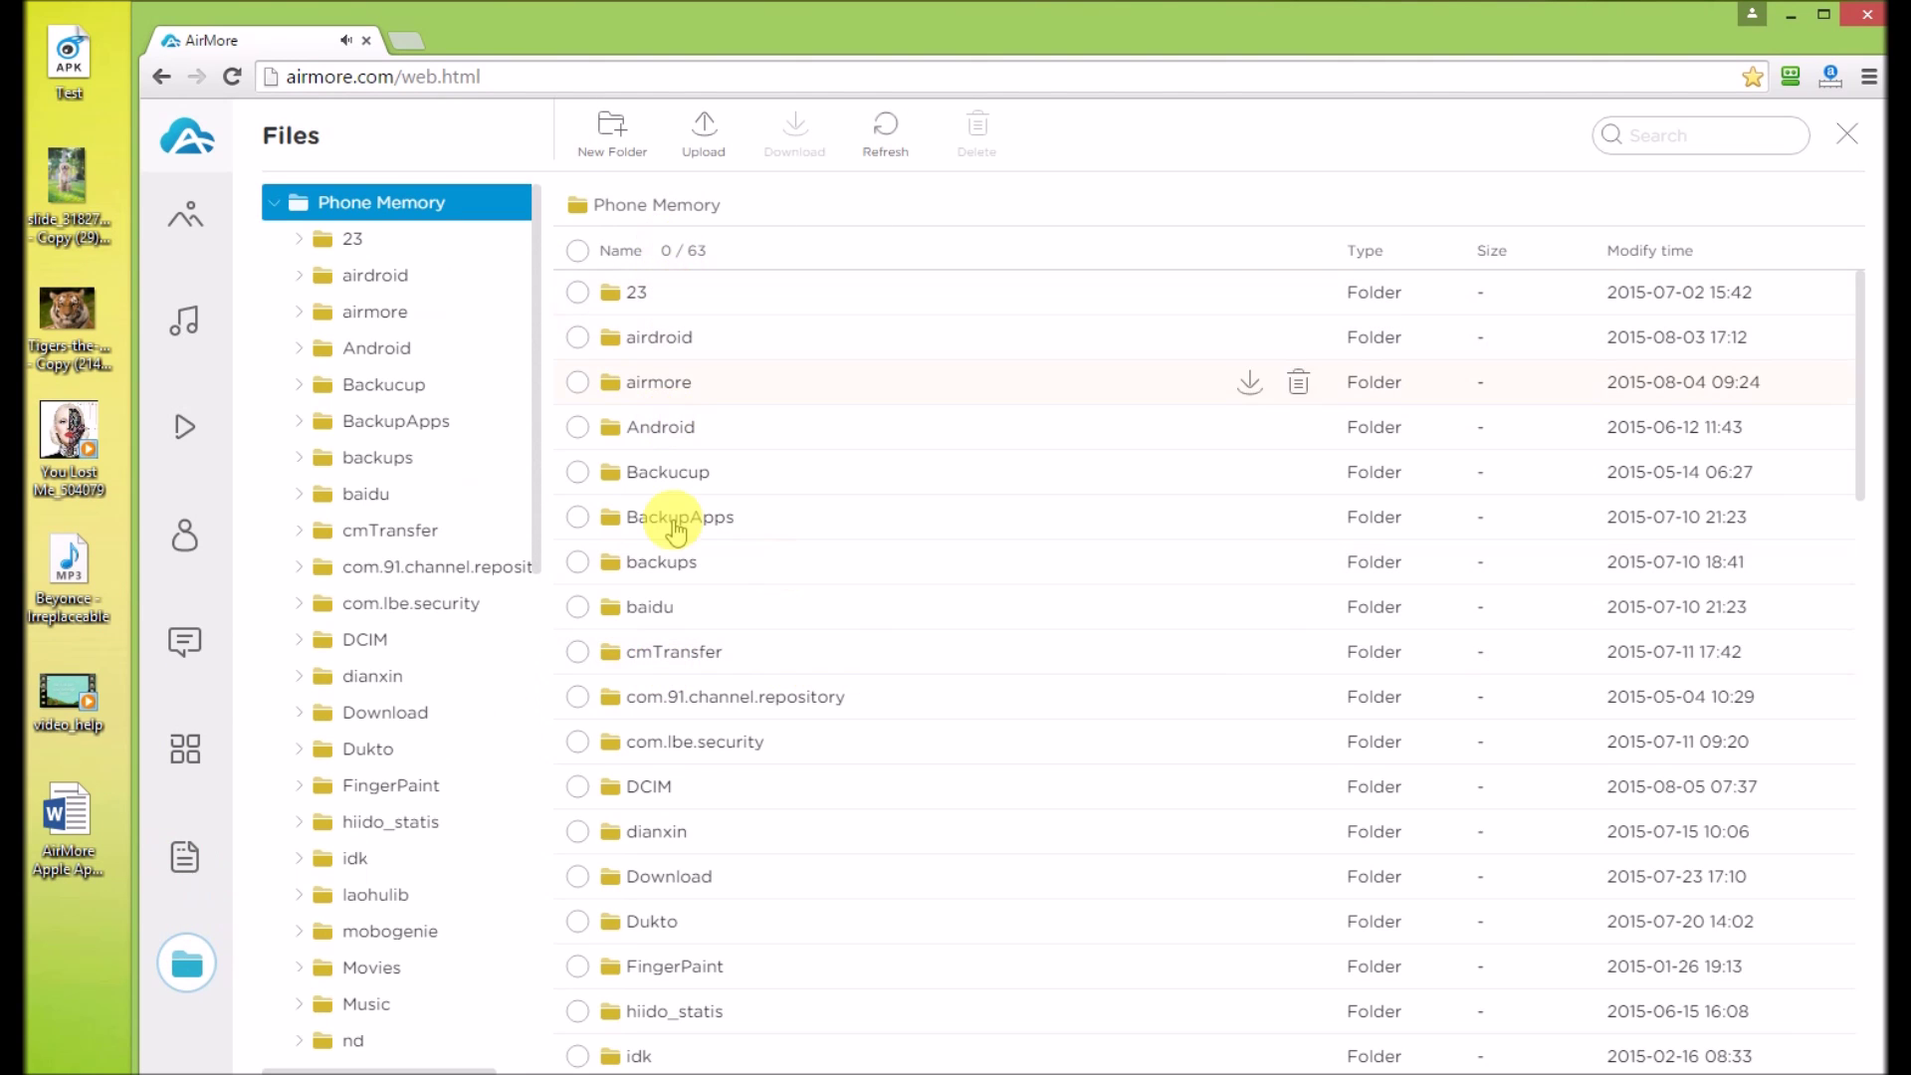
- Create a 'photo' folder inside airmore, refresh the listing, and close the Files panel
click(687, 387)
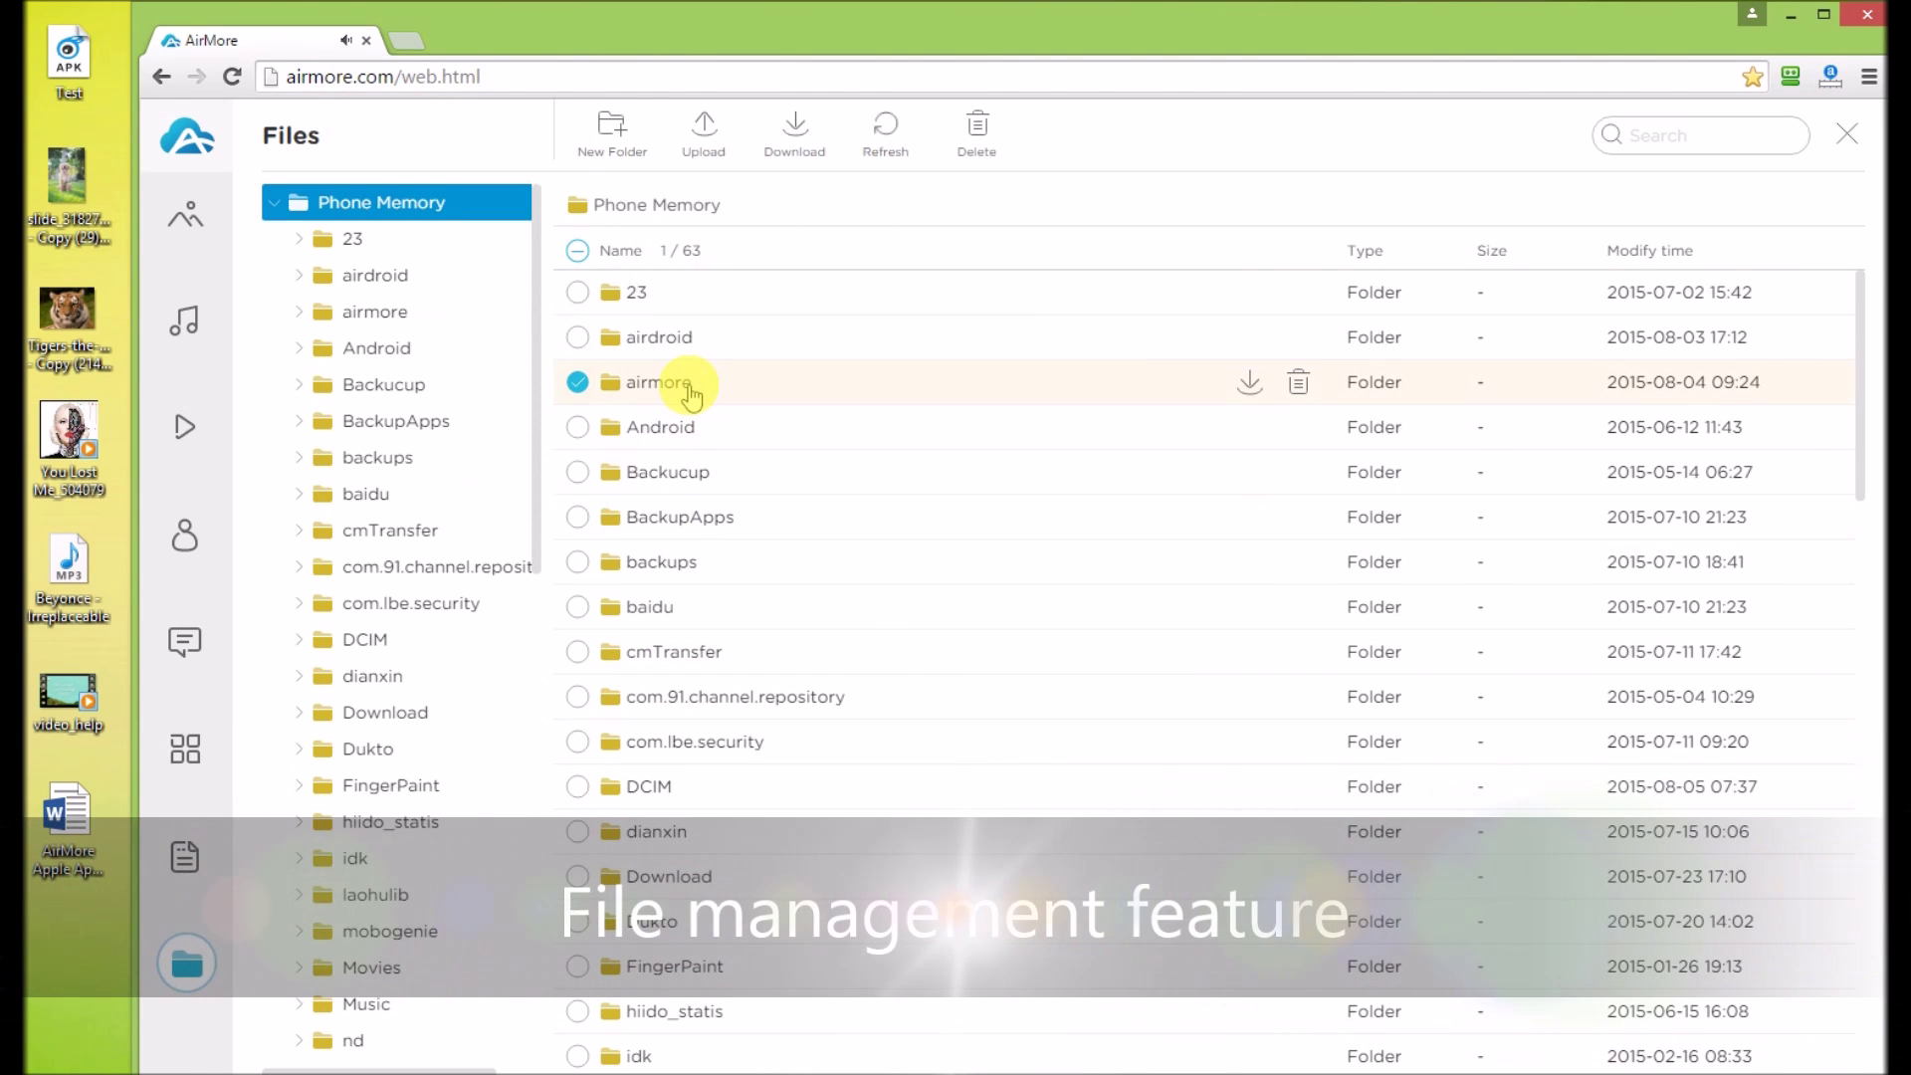
double_click(657, 383)
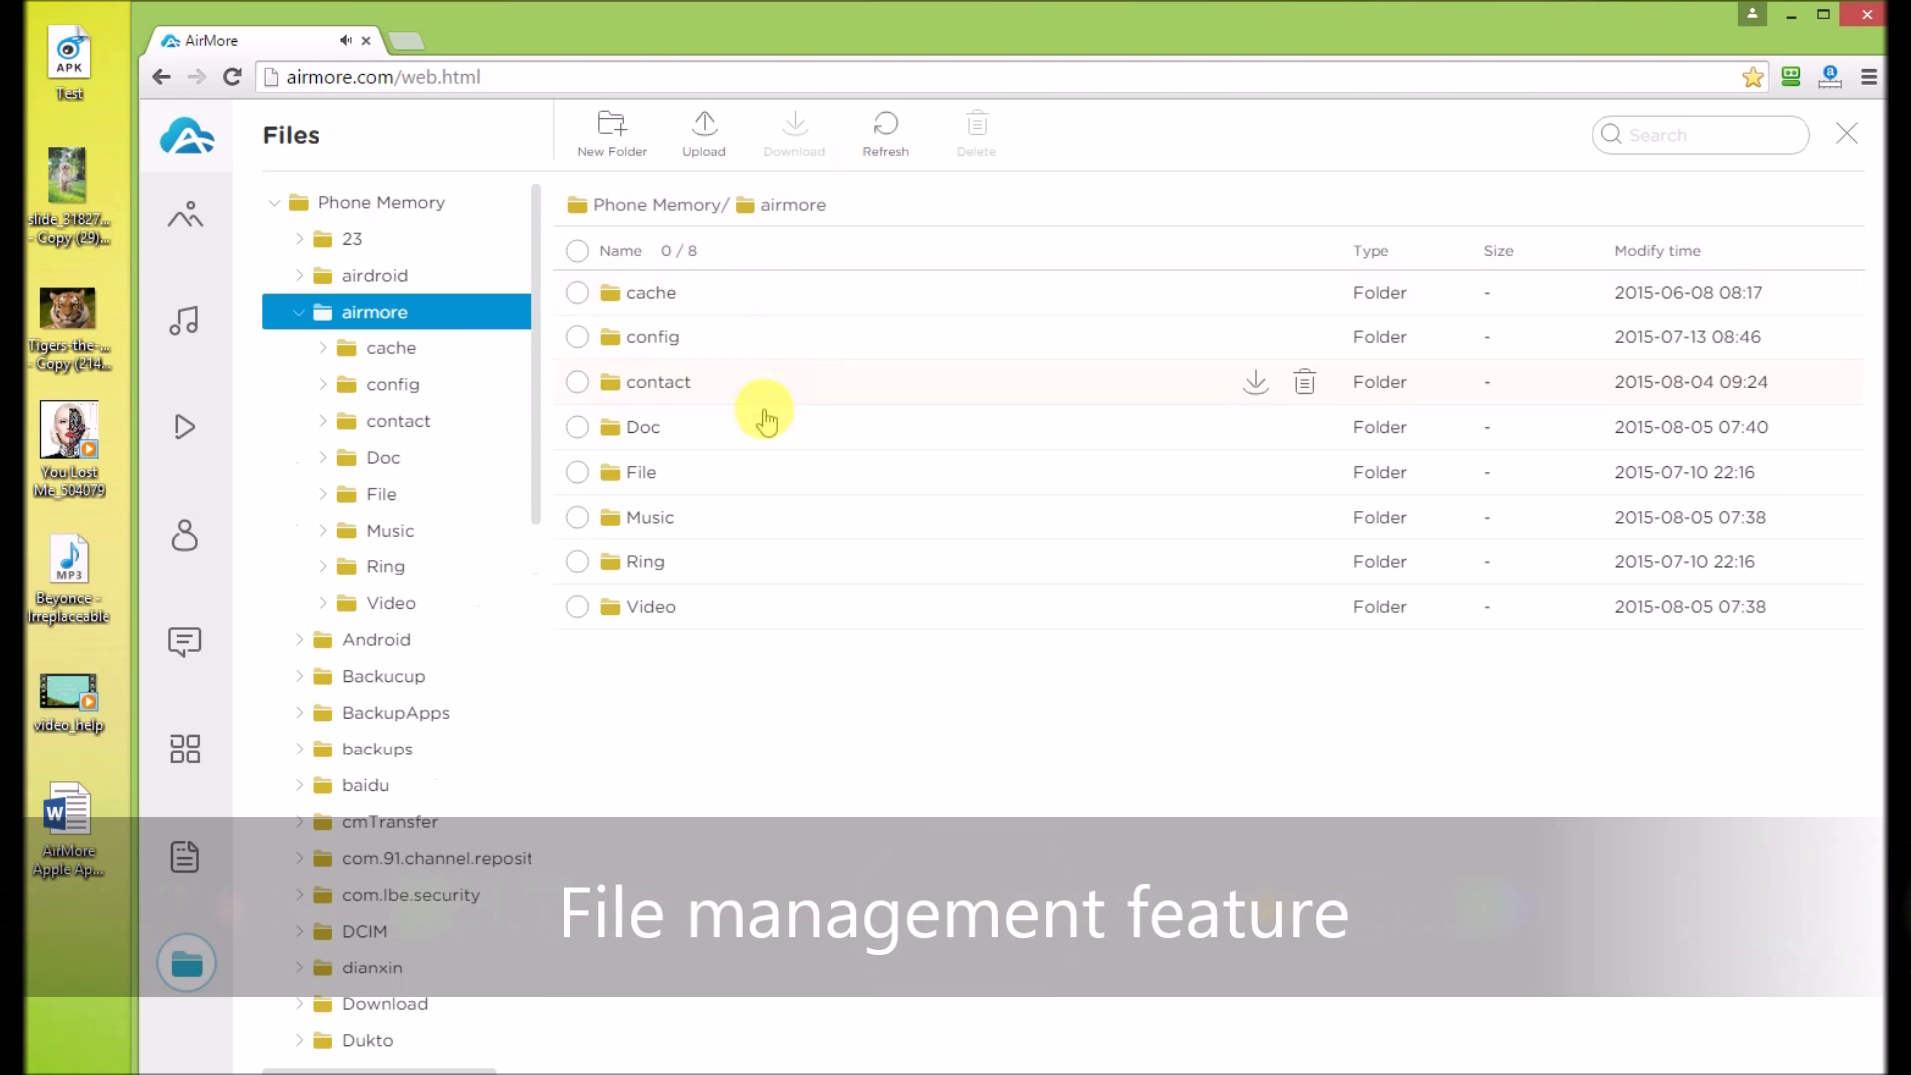
click(612, 142)
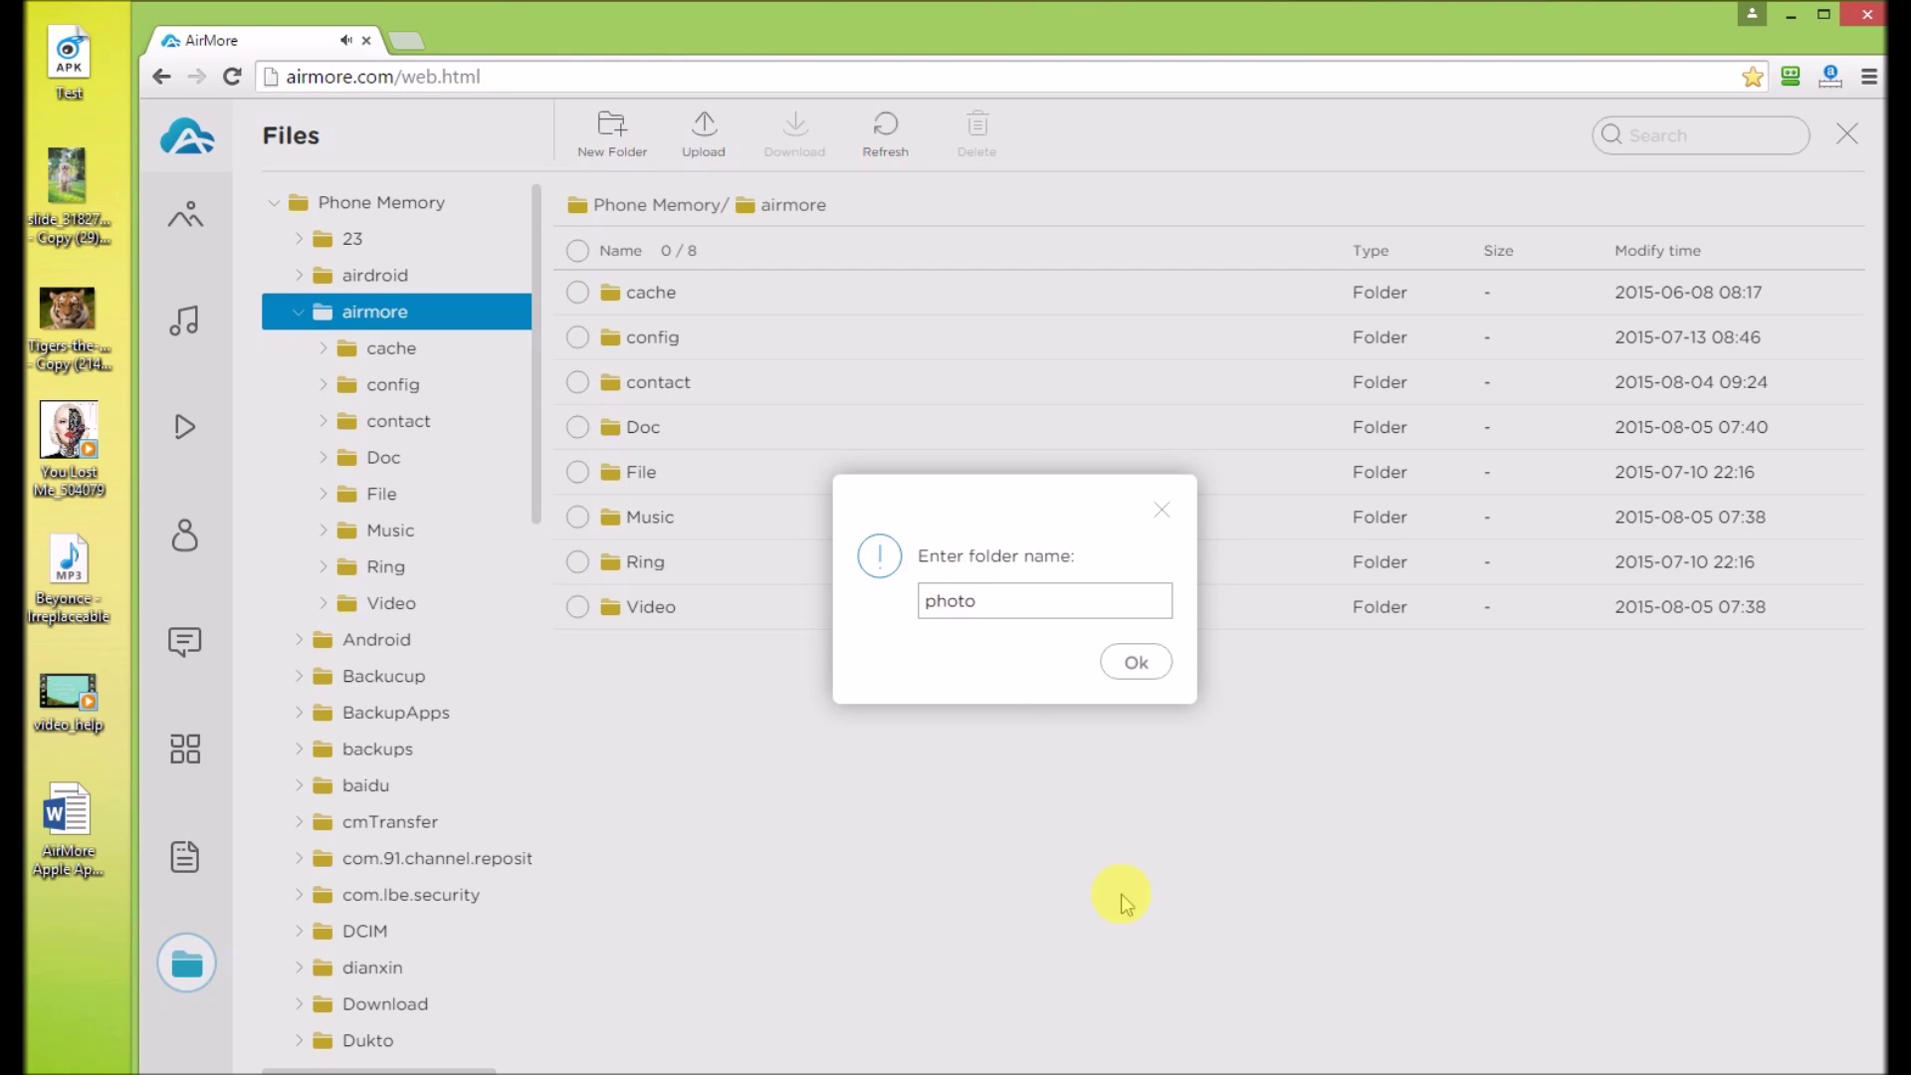
click(1140, 664)
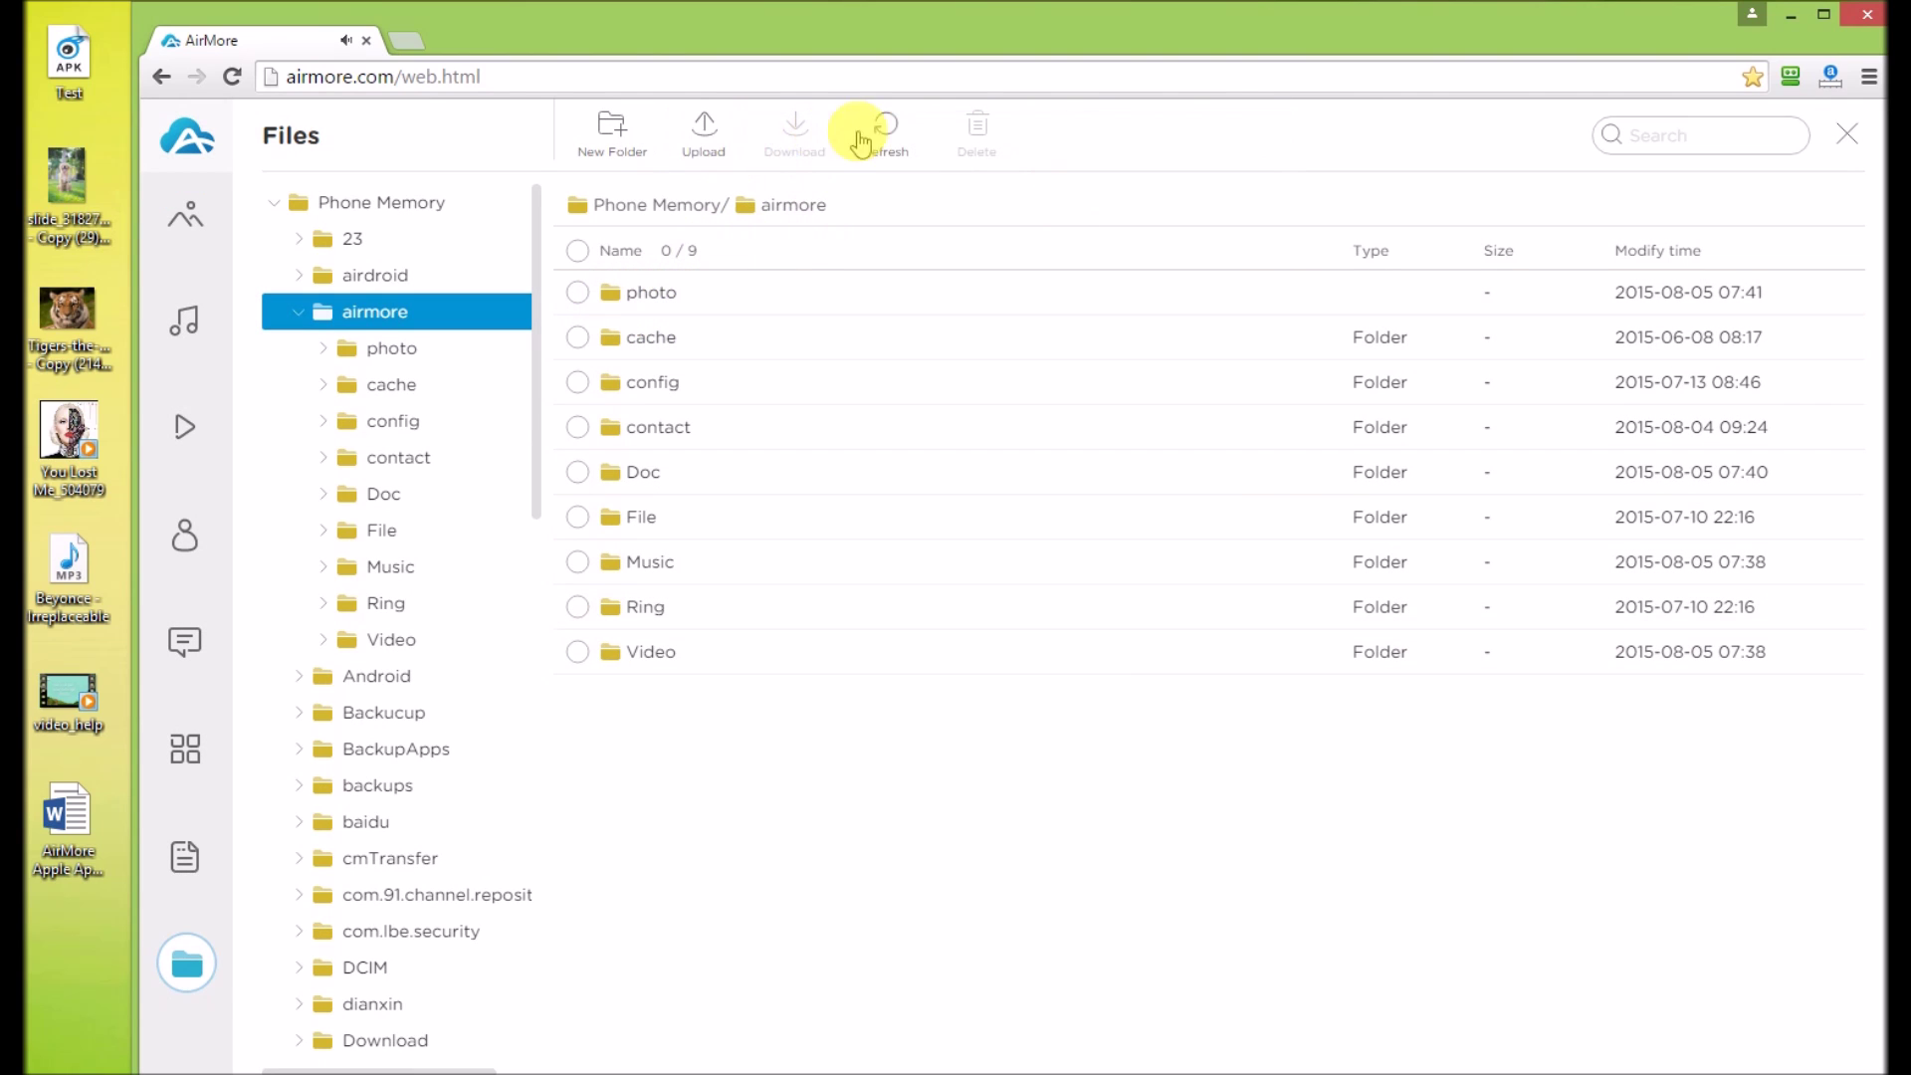
click(896, 144)
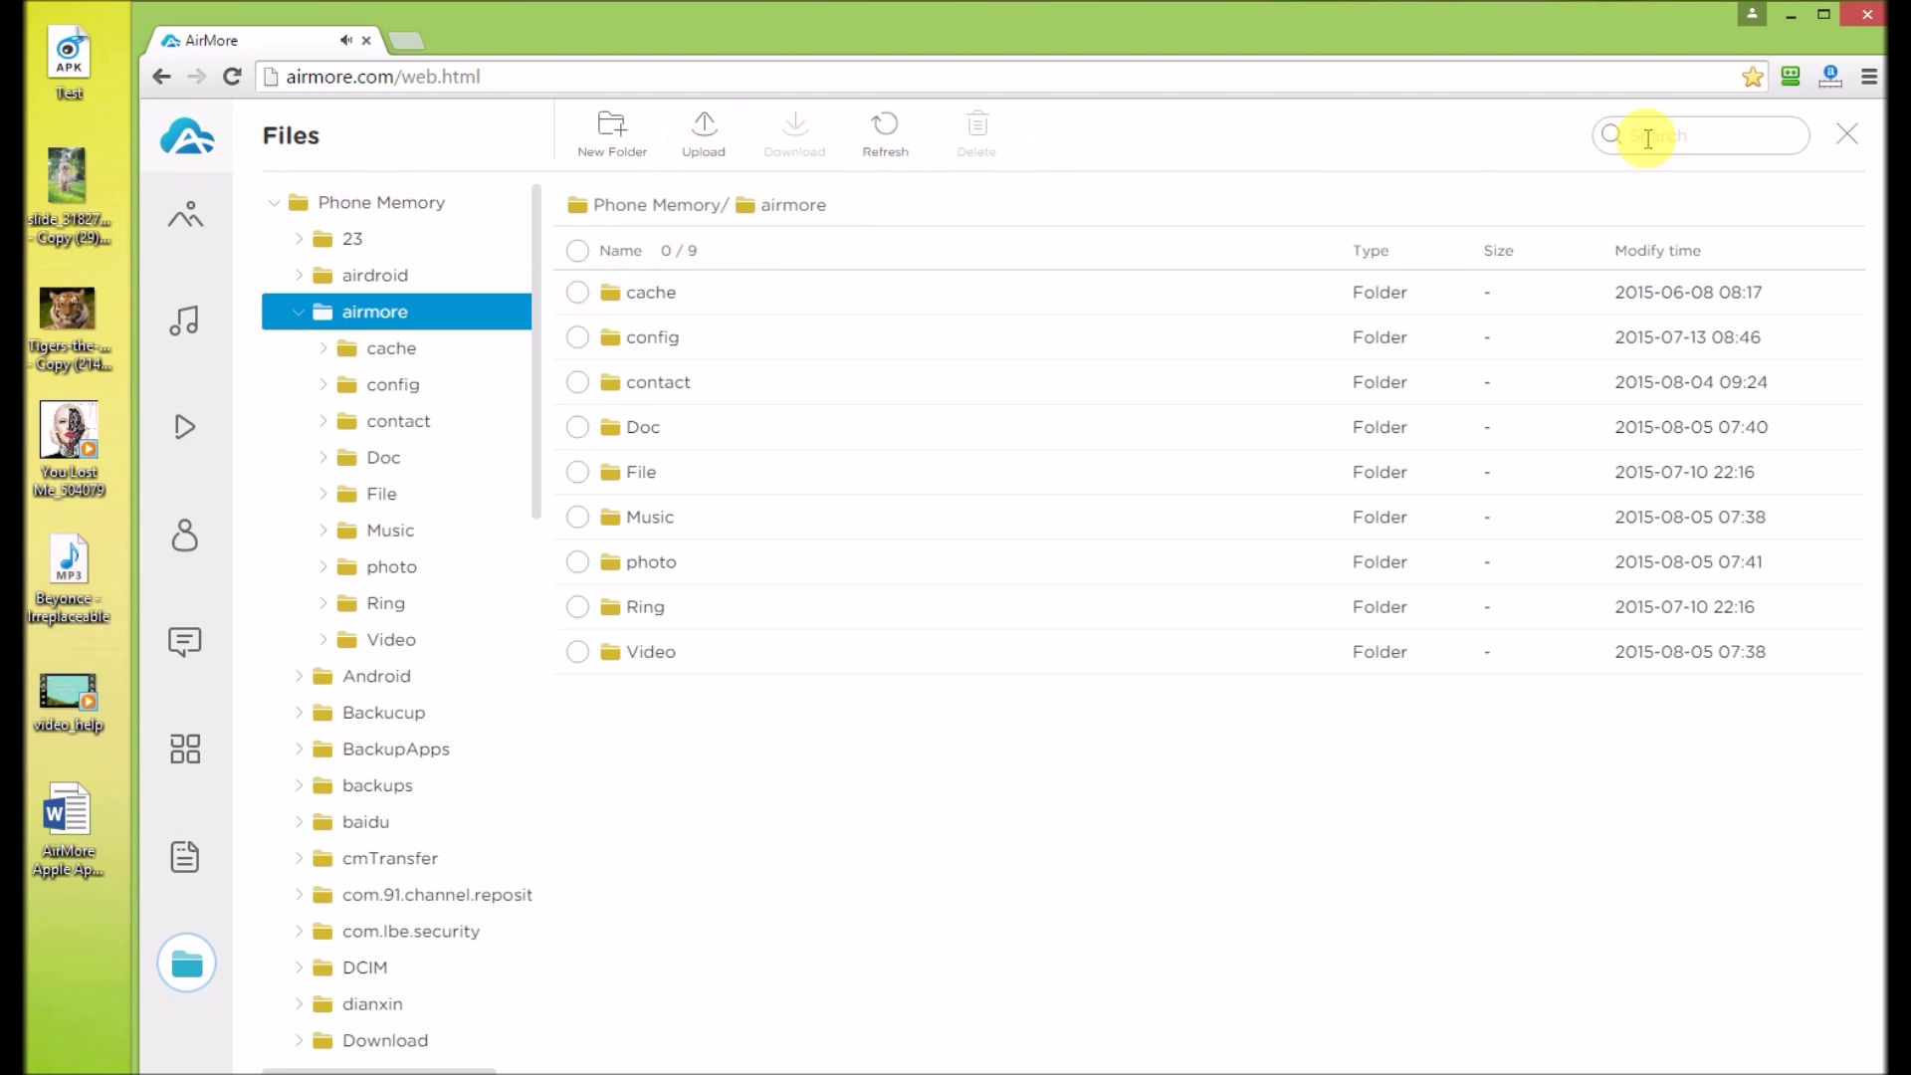
click(1847, 134)
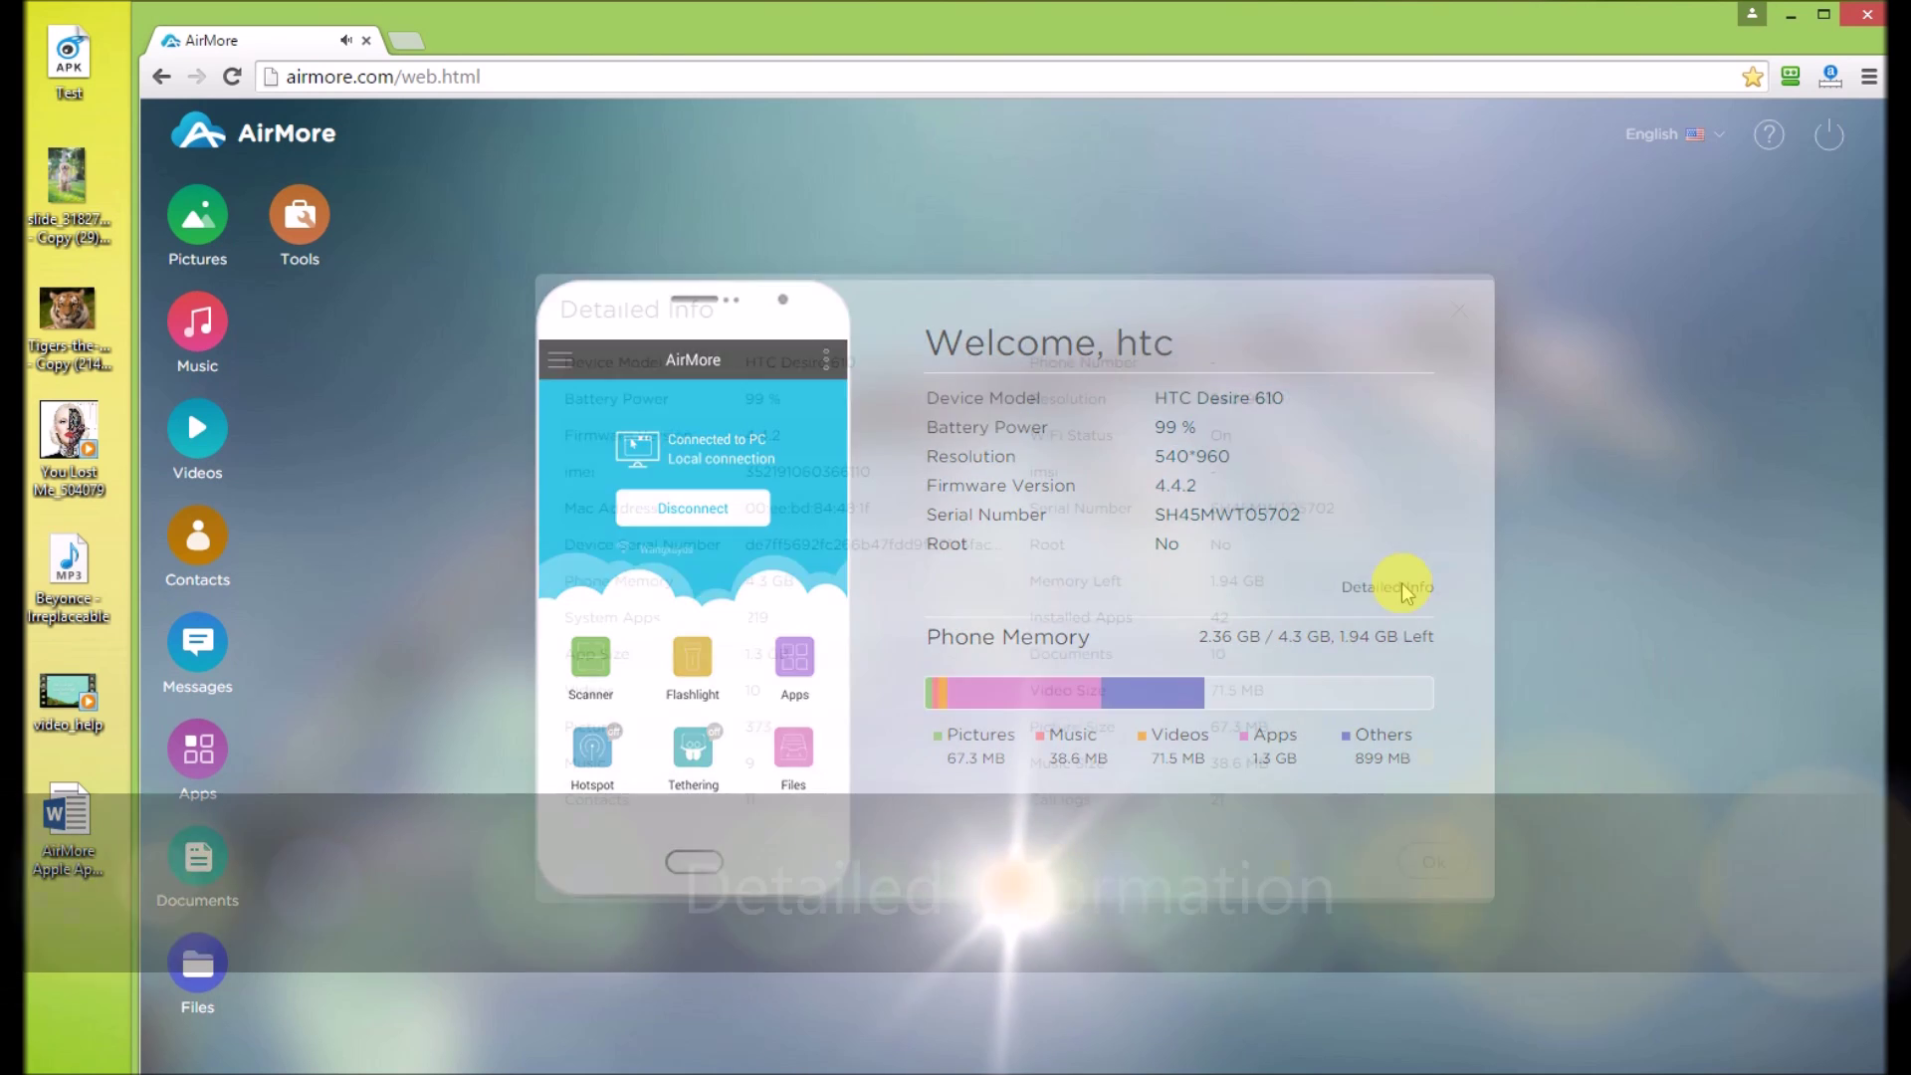
- Review the phone's detailed information and the list of extra tools, closing each afterward
click(1404, 585)
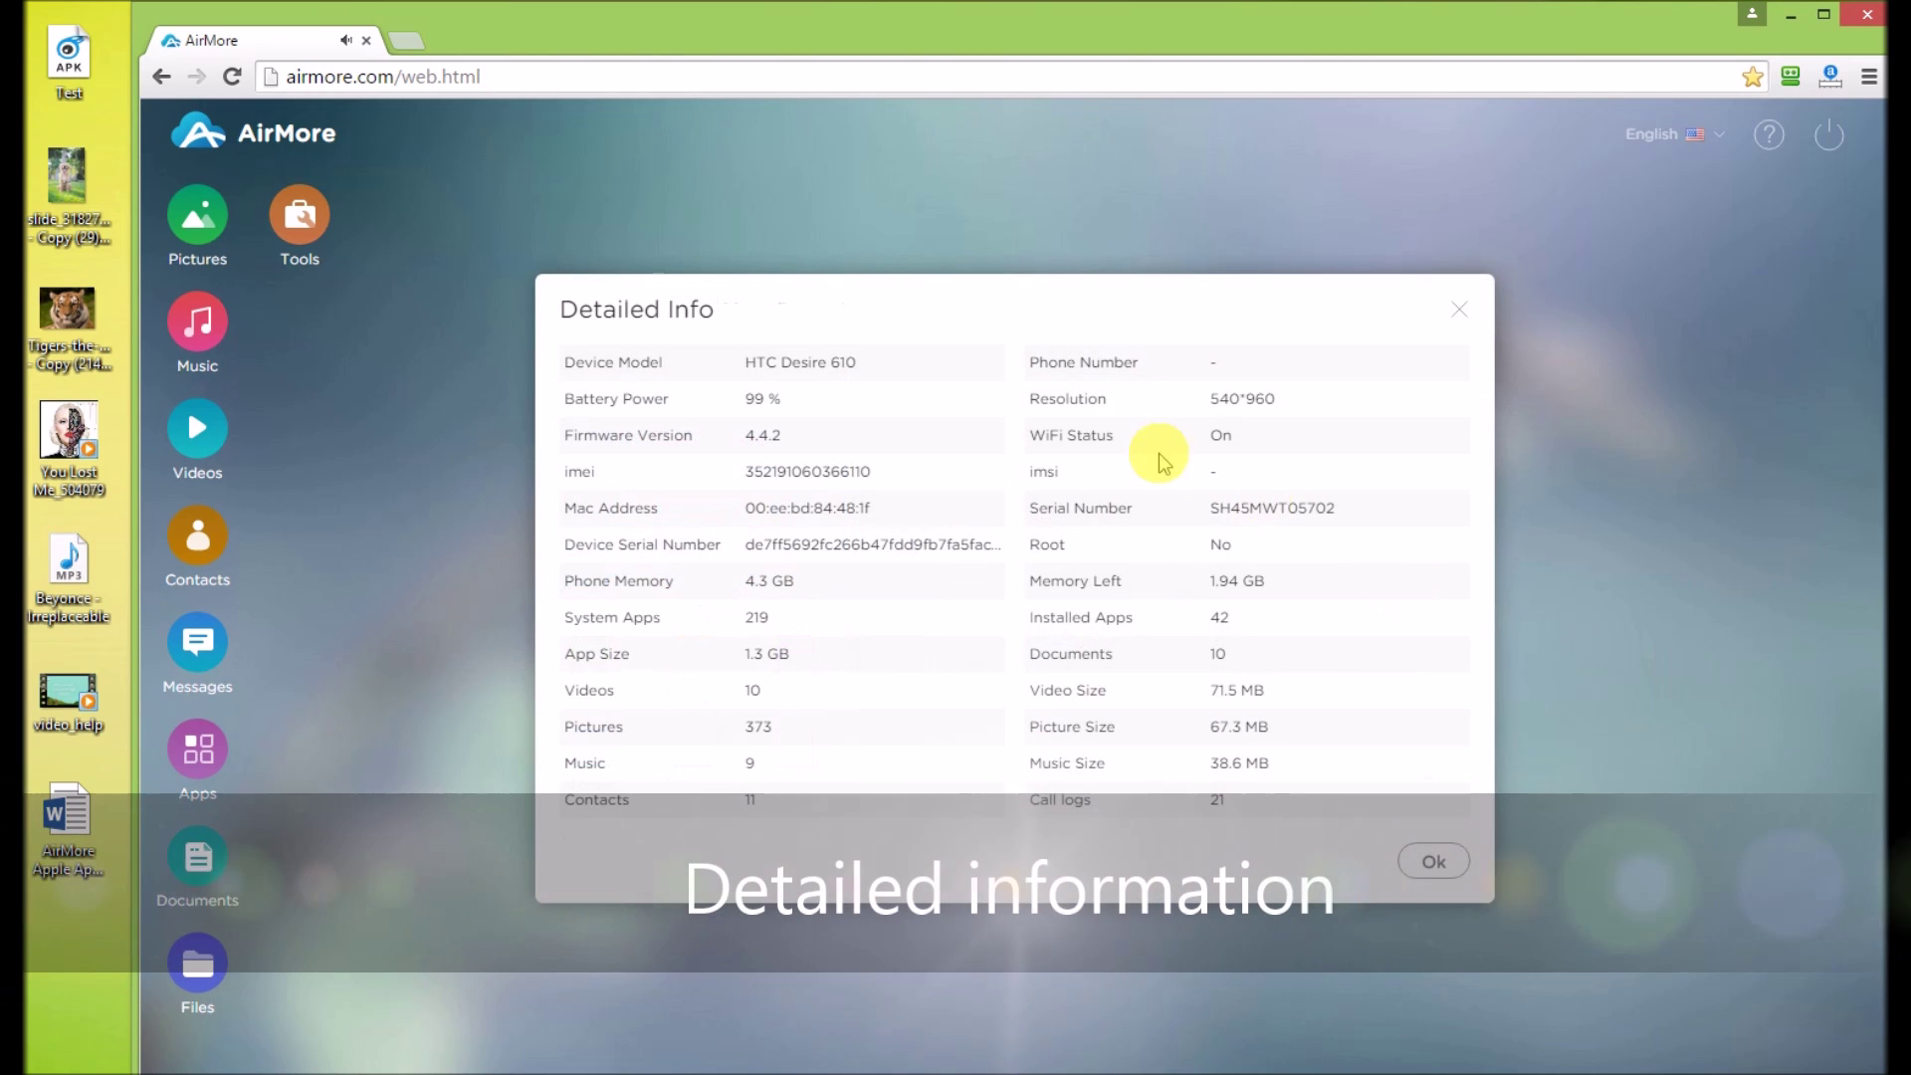
click(1434, 864)
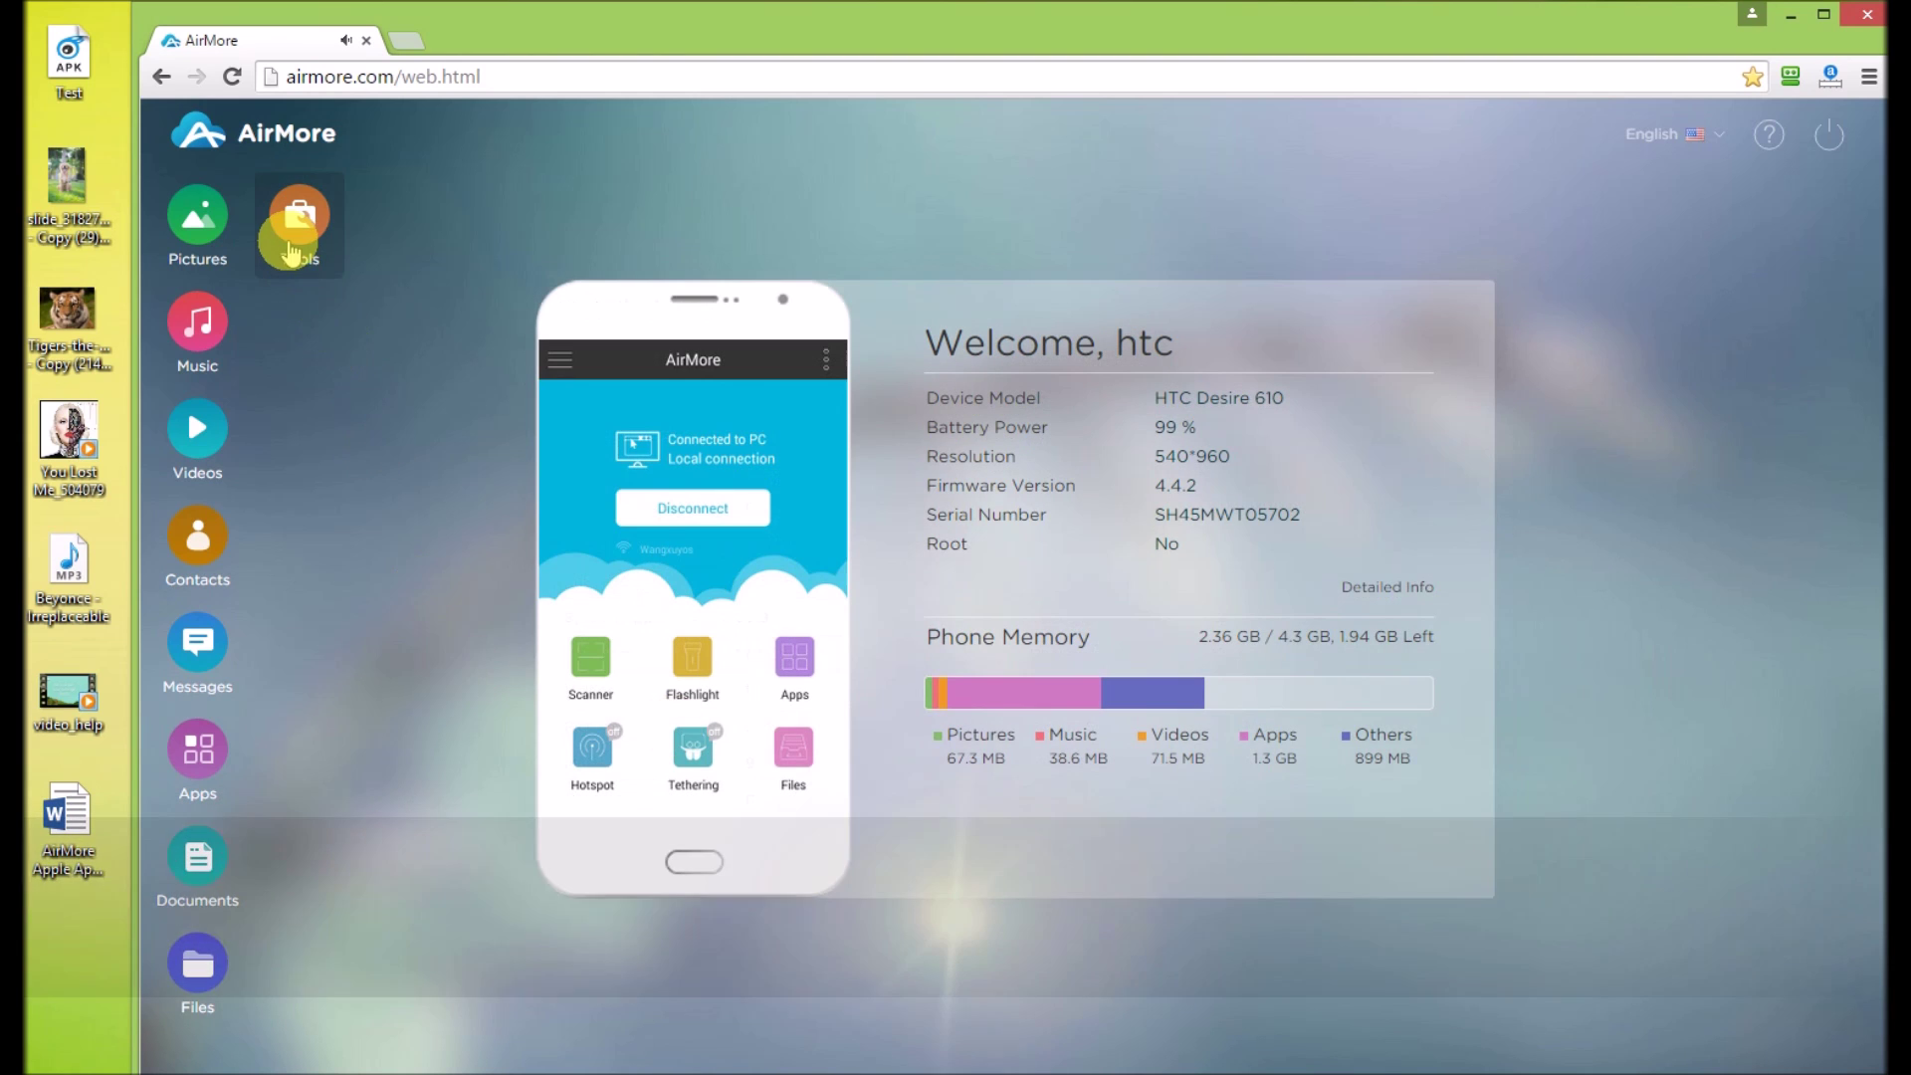
click(299, 219)
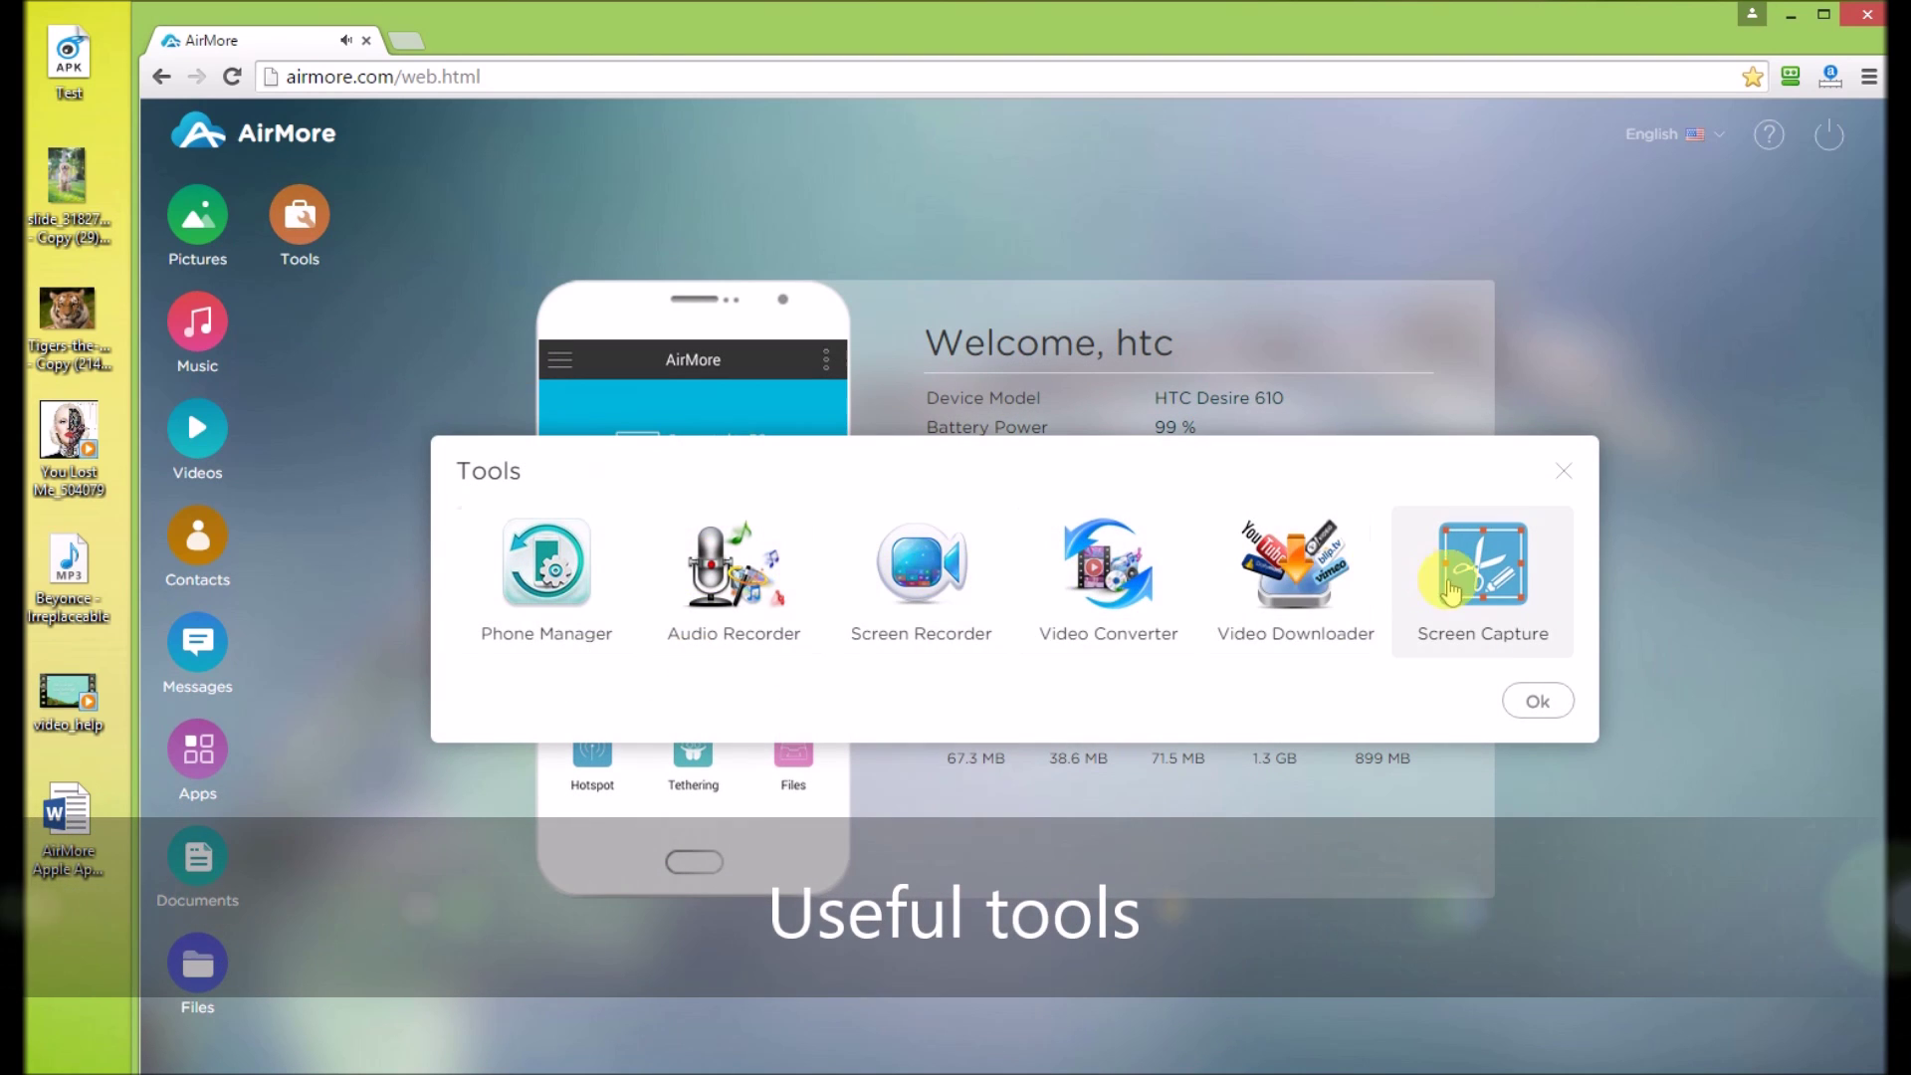
click(1535, 698)
- Check the interface language choices and Help, then request disconnecting the HTC phone
click(1704, 134)
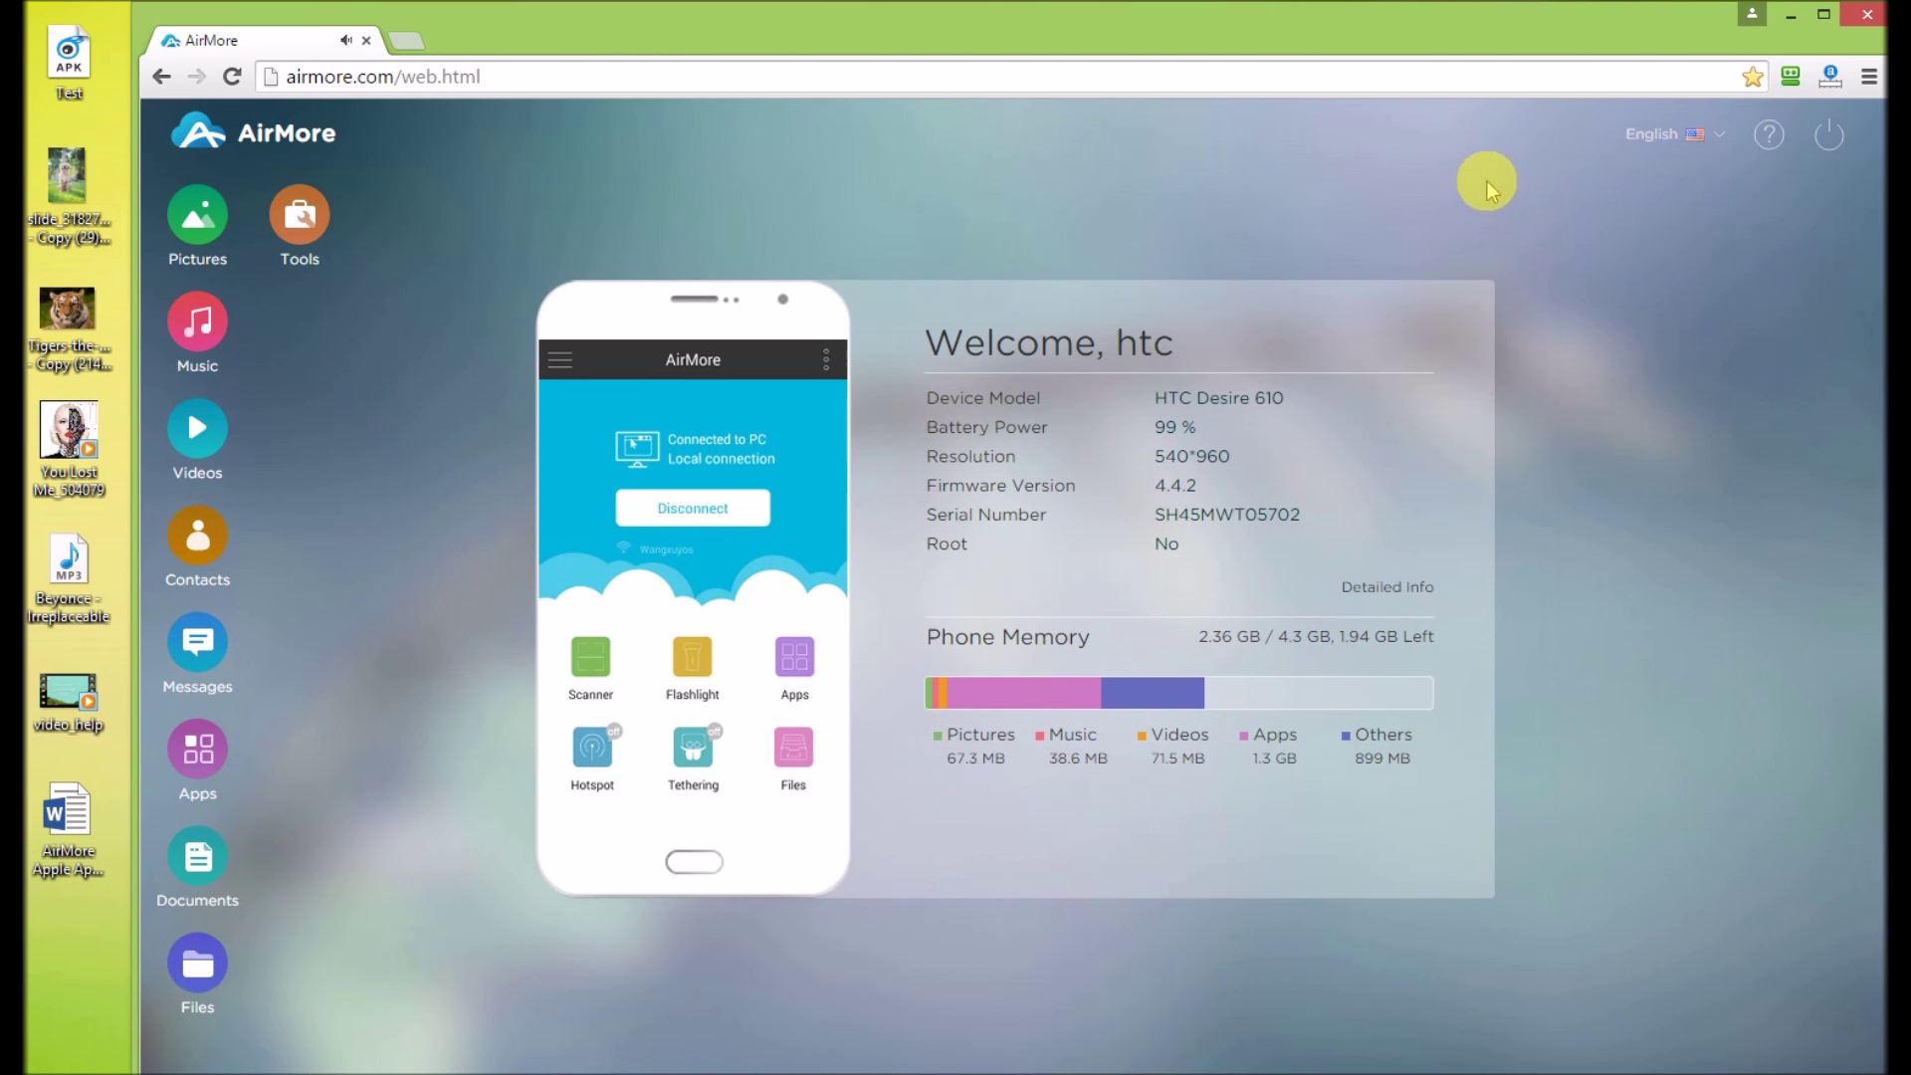
click(1769, 133)
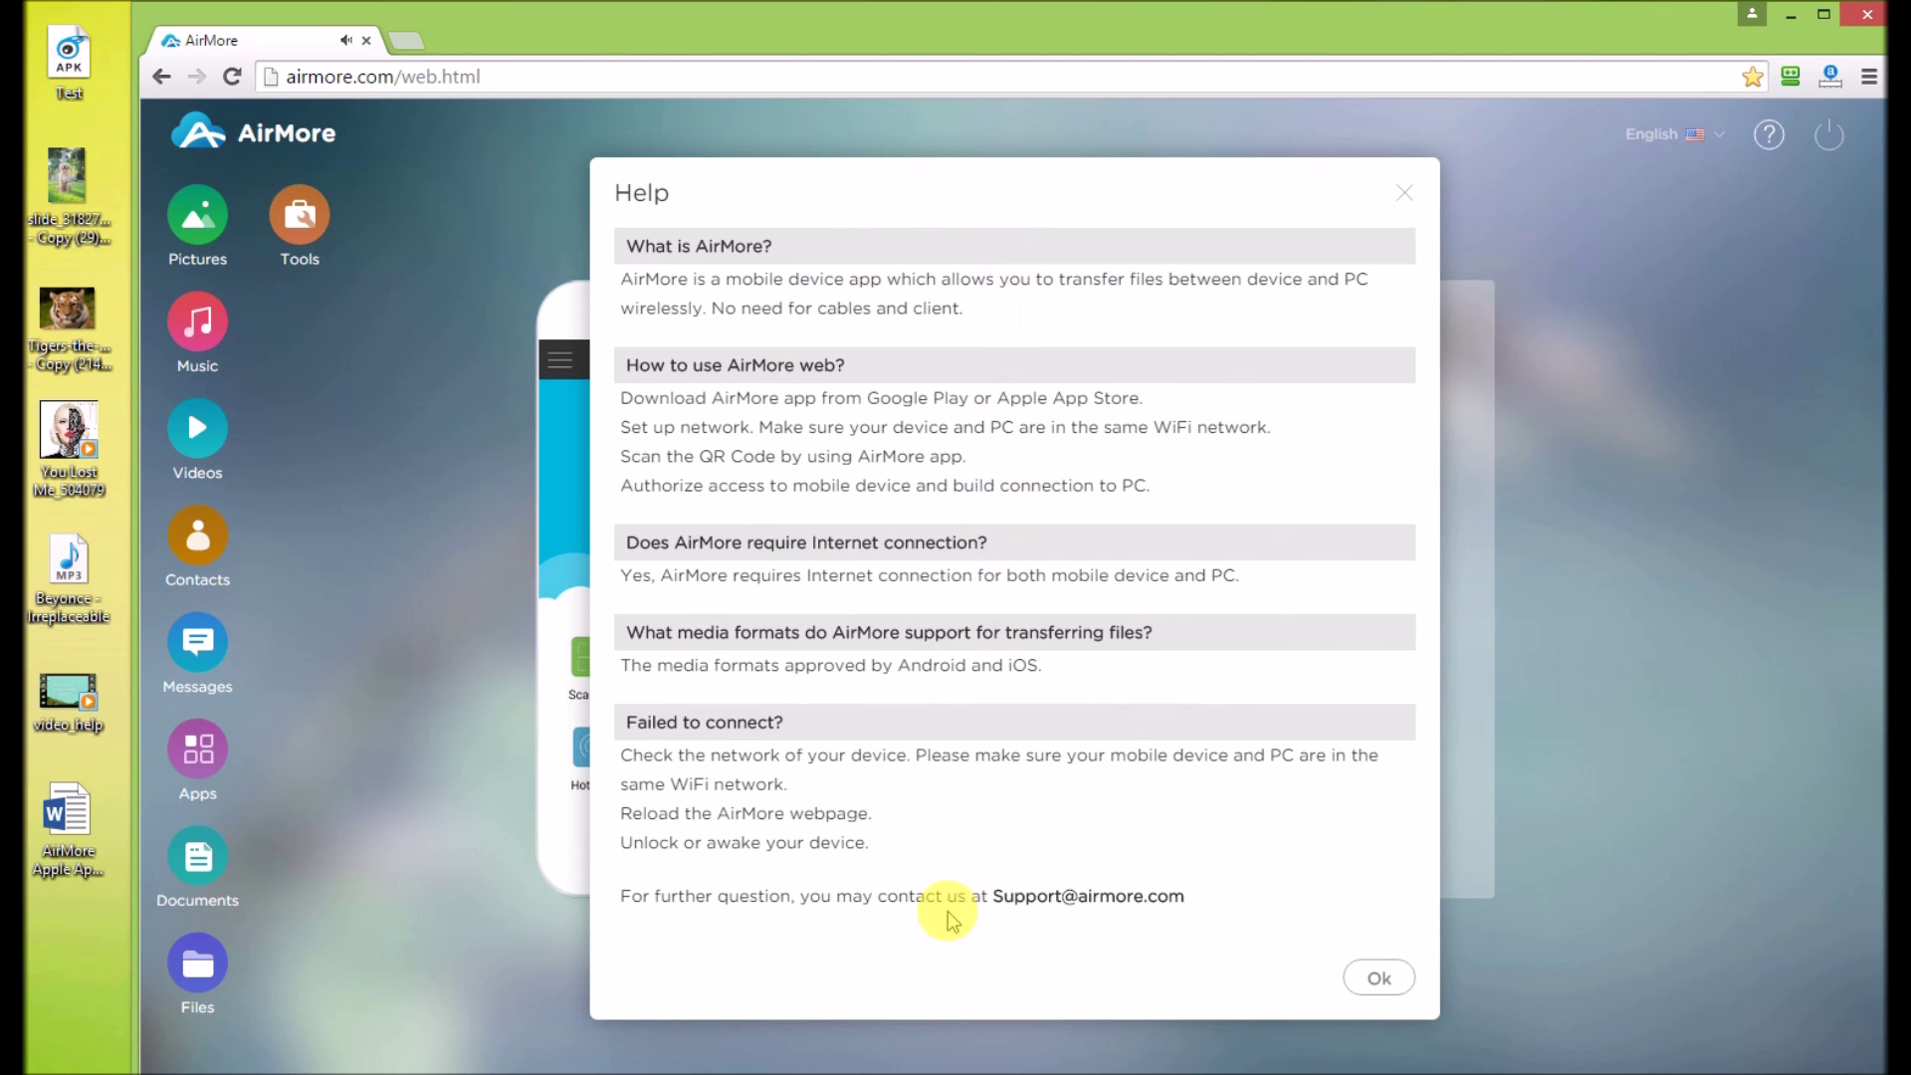
click(1376, 978)
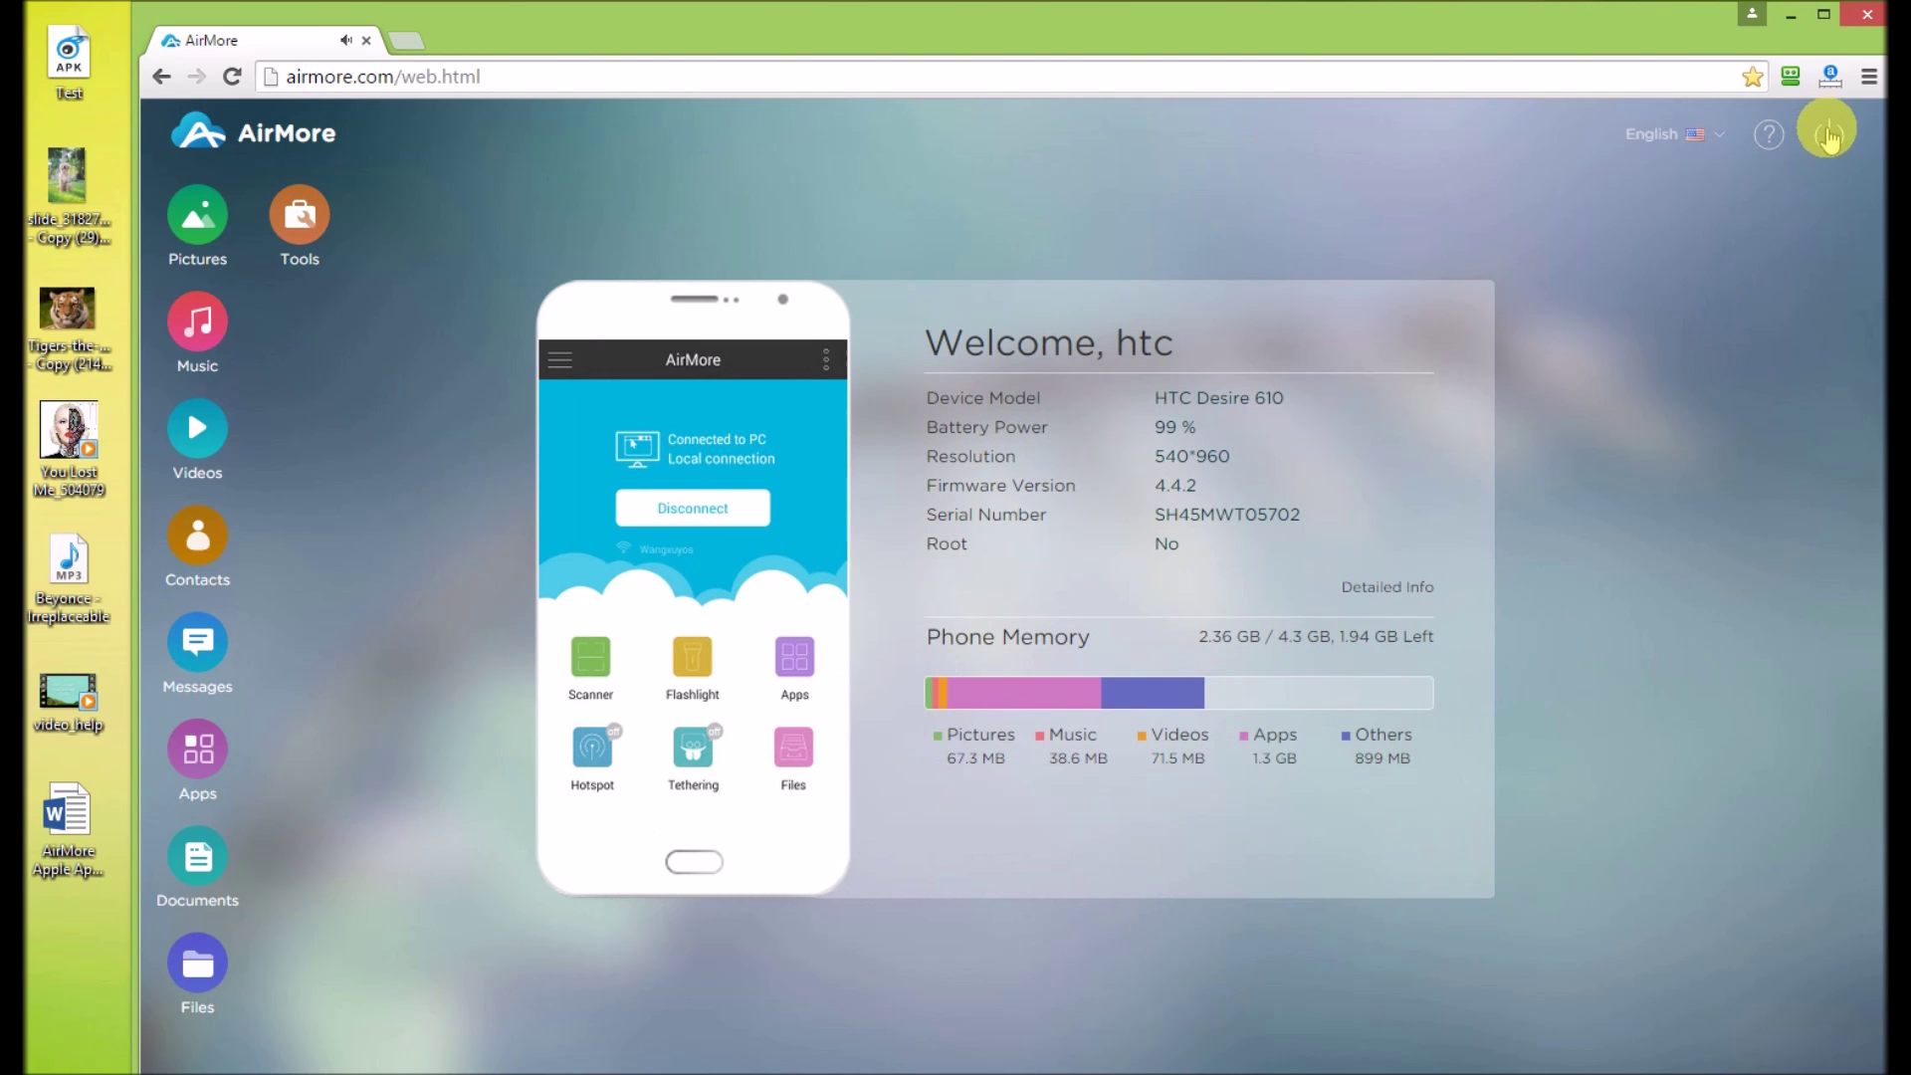
click(1828, 135)
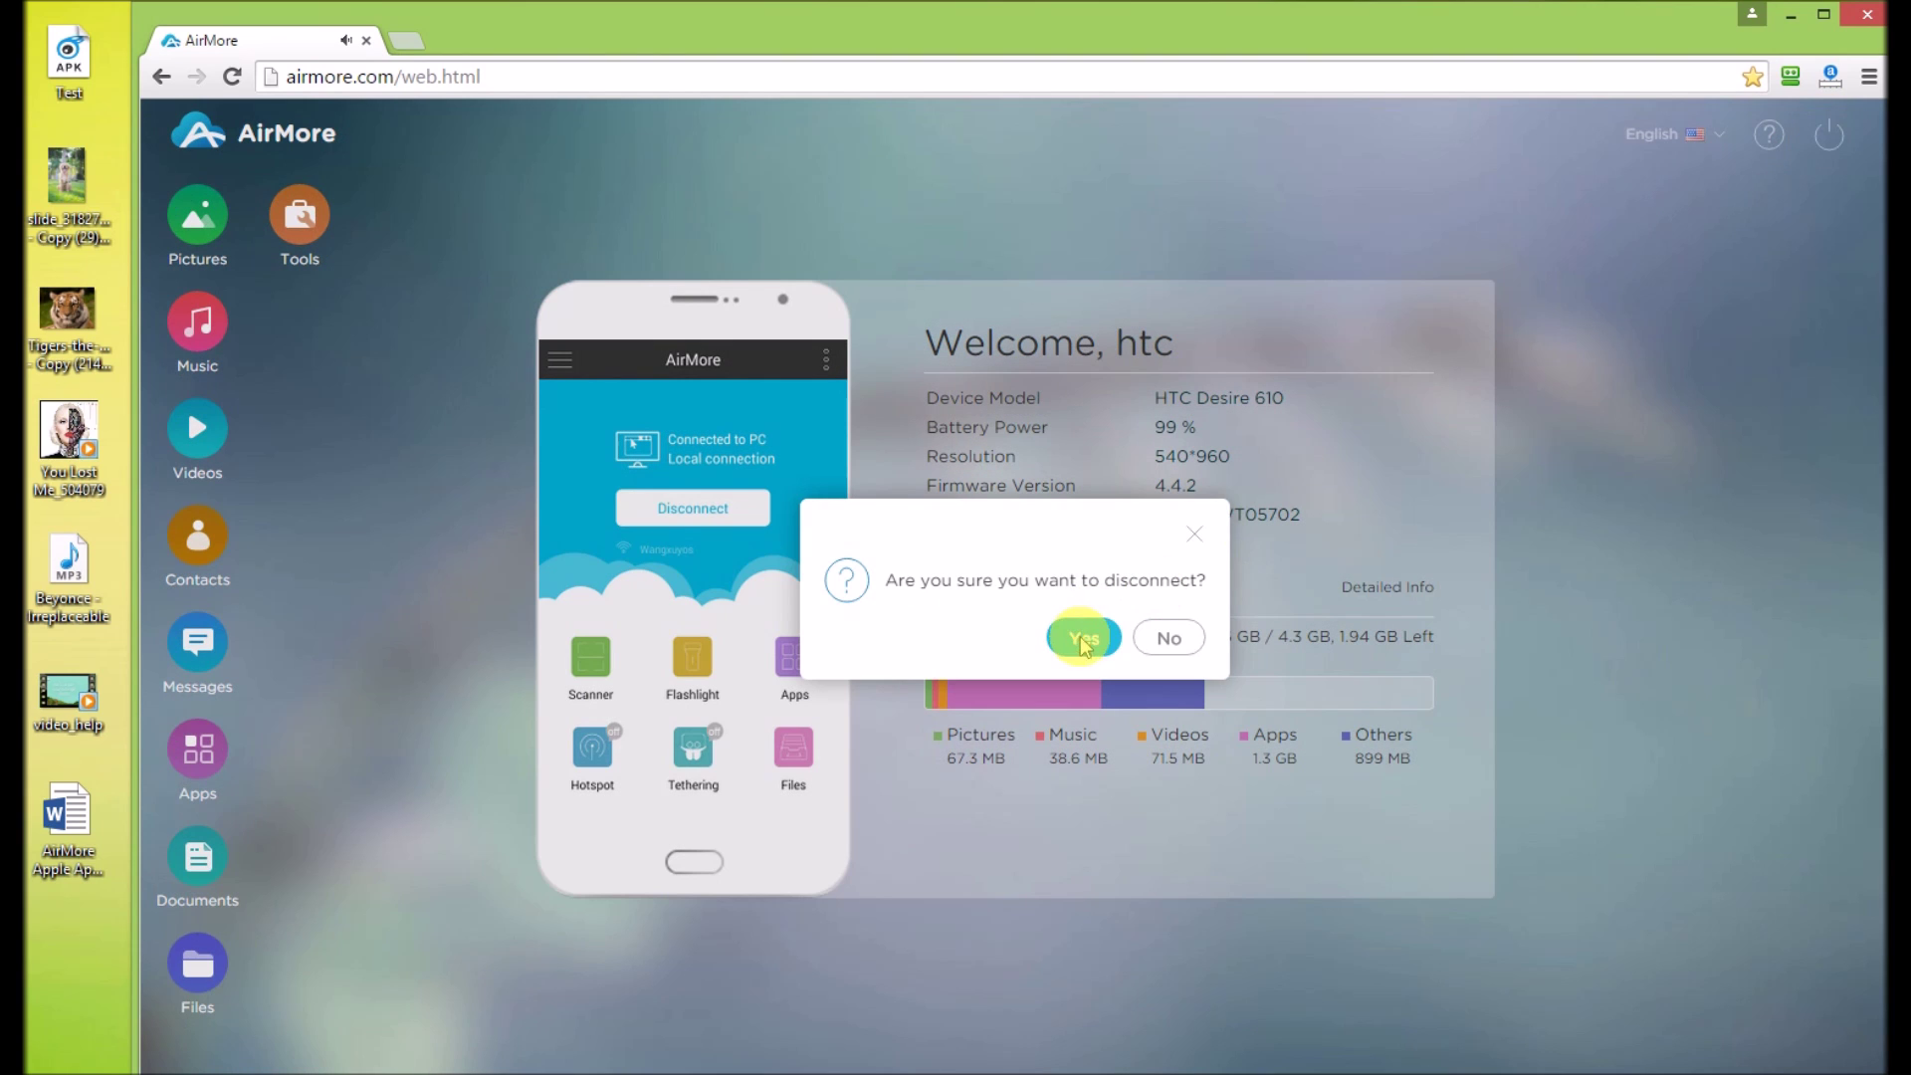